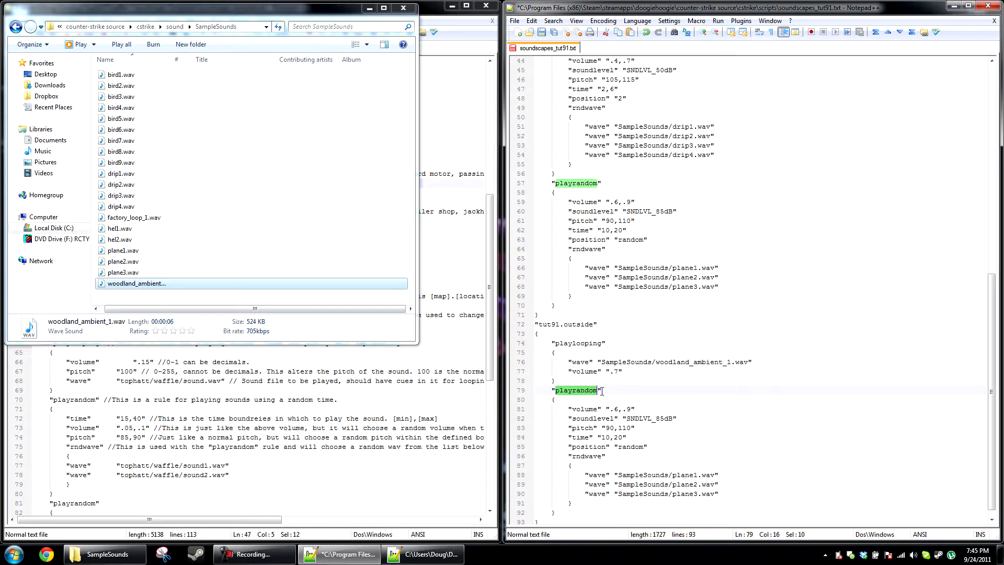
# Undo the pasted plane playrandom block at the end of the tut91.outside soundscape.
pyautogui.write('play')
pyautogui.hotkey('ctrl', 'z')
pyautogui.hotkey('ctrl', 'z')
pyautogui.hotkey('ctrl', 'z')
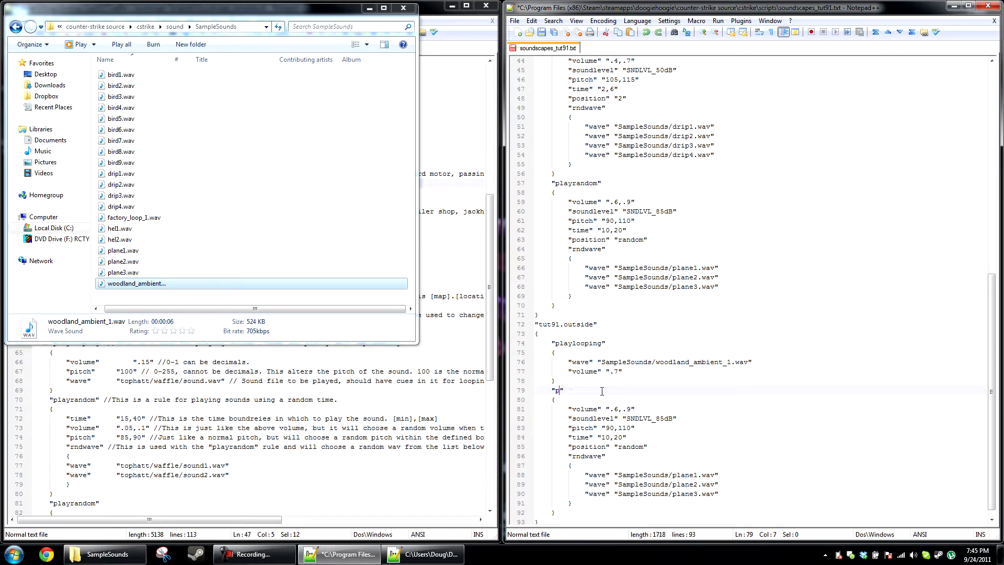
# Copy the factory_loop_1.wav playlooping block from tut91.inside and paste it below the woodland loop in tut91.outside.
pyautogui.scroll(10, 602, 391)
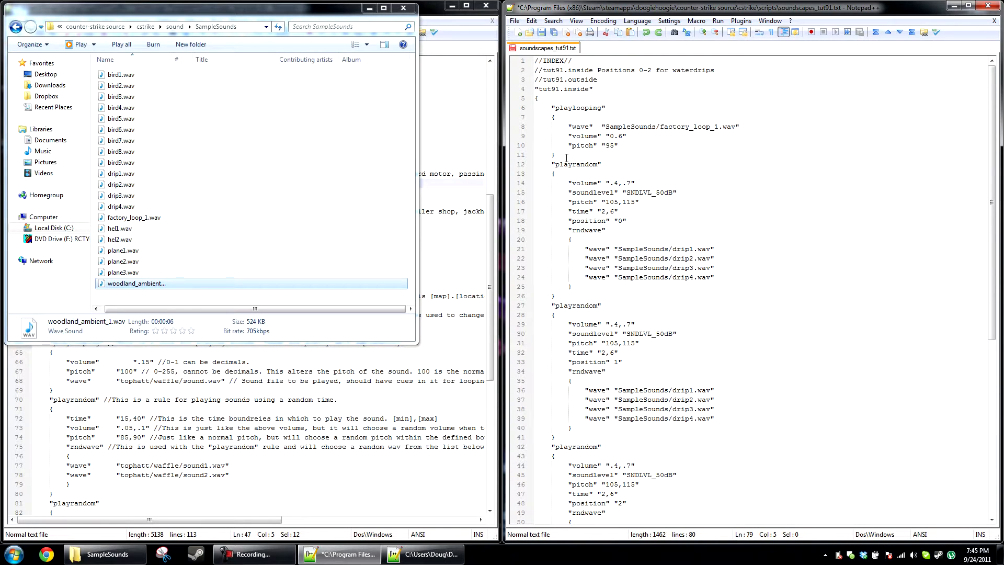
pyautogui.moveTo(566, 158); pyautogui.dragTo(534, 108)
pyautogui.hotkey('ctrl', 'c')
pyautogui.scroll(-10, 581, 489)
pyautogui.click(569, 497)
pyautogui.press('Return')
pyautogui.hotkey('ctrl', 'v')
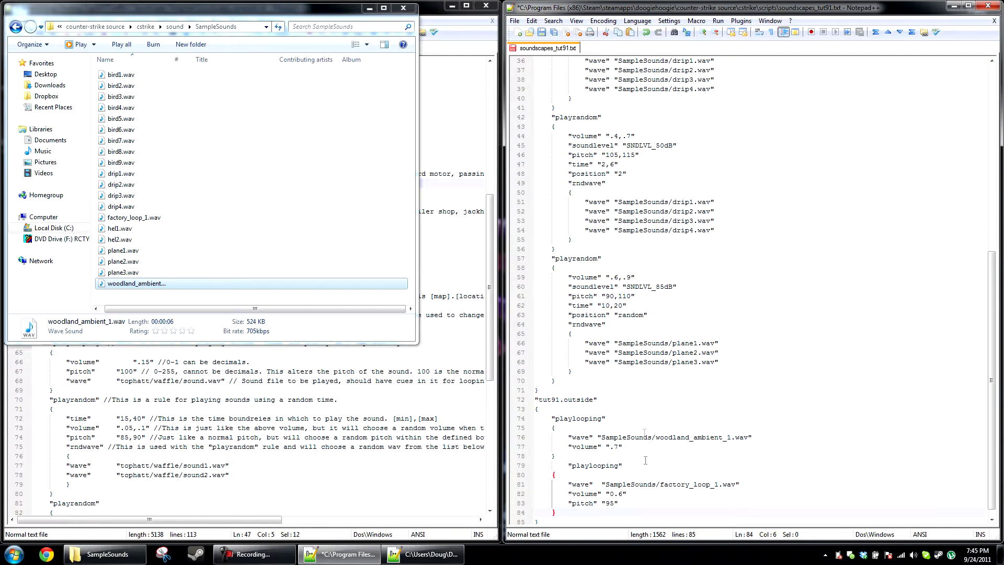
# Add a "position" "0" line after the pitch of the pasted factory loop block.
pyautogui.press('Return')
pyautogui.press('Tab')
pyautogui.write('"position" "0')
# Copy SNDLVL_80dB from the template's sound level list and add it as the factory loop's "soundlevel" in tut91.outside.
pyautogui.click(304, 428)
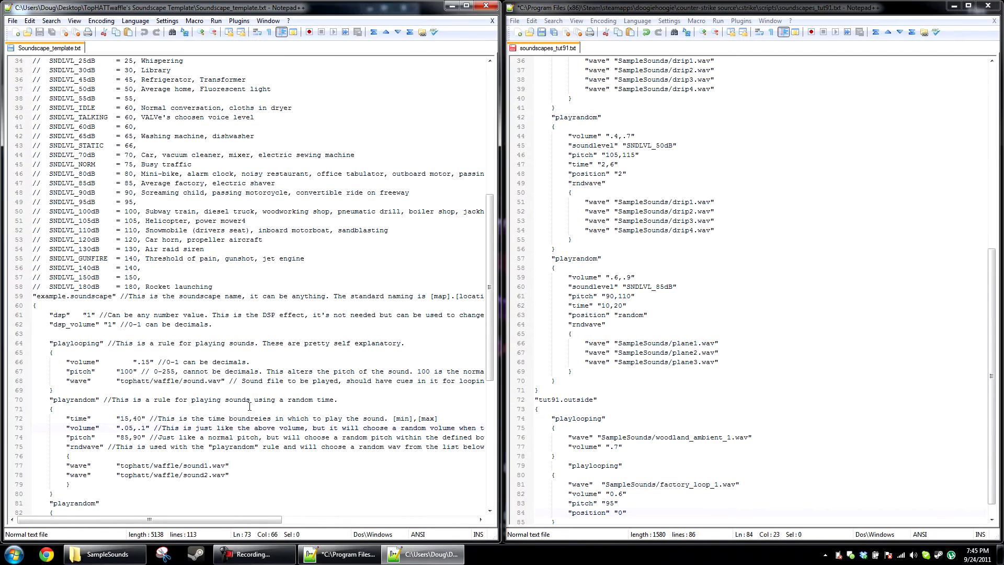
pyautogui.scroll(3, 148, 329)
pyautogui.moveTo(100, 296); pyautogui.dragTo(51, 297)
pyautogui.click(116, 267)
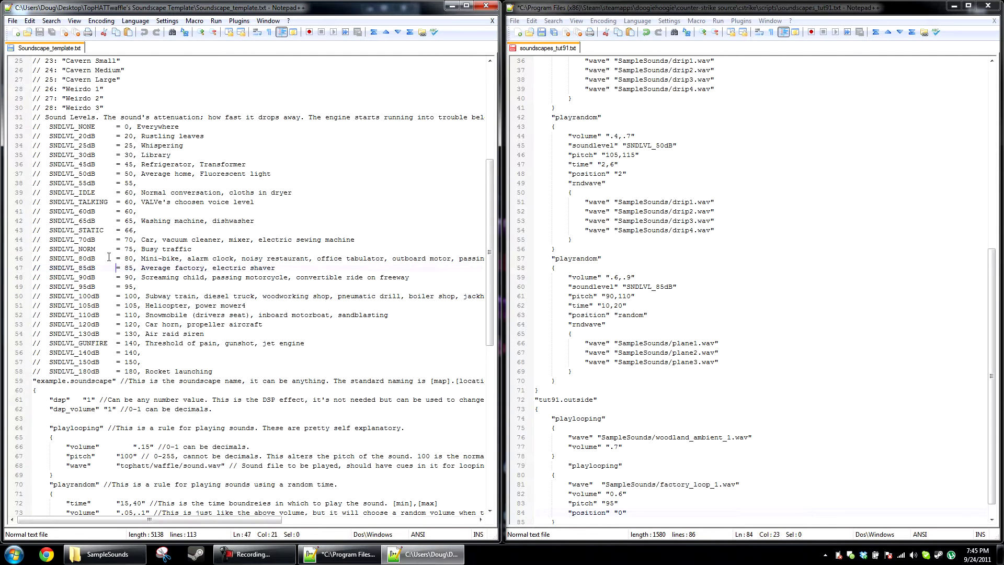
pyautogui.moveTo(96, 259); pyautogui.dragTo(49, 259)
pyautogui.hotkey('ctrl', 'c')
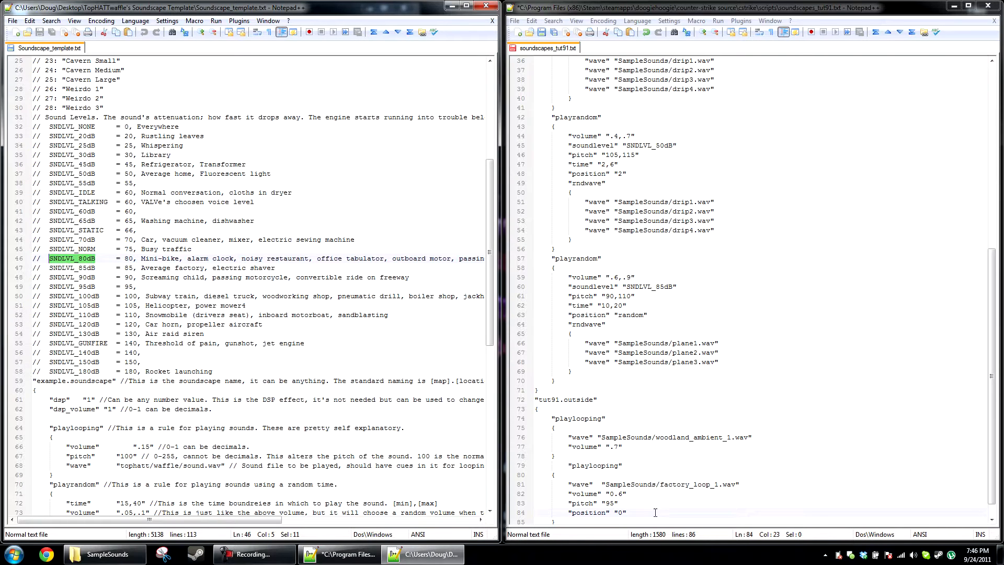
pyautogui.press('Return')
pyautogui.write('"soun')
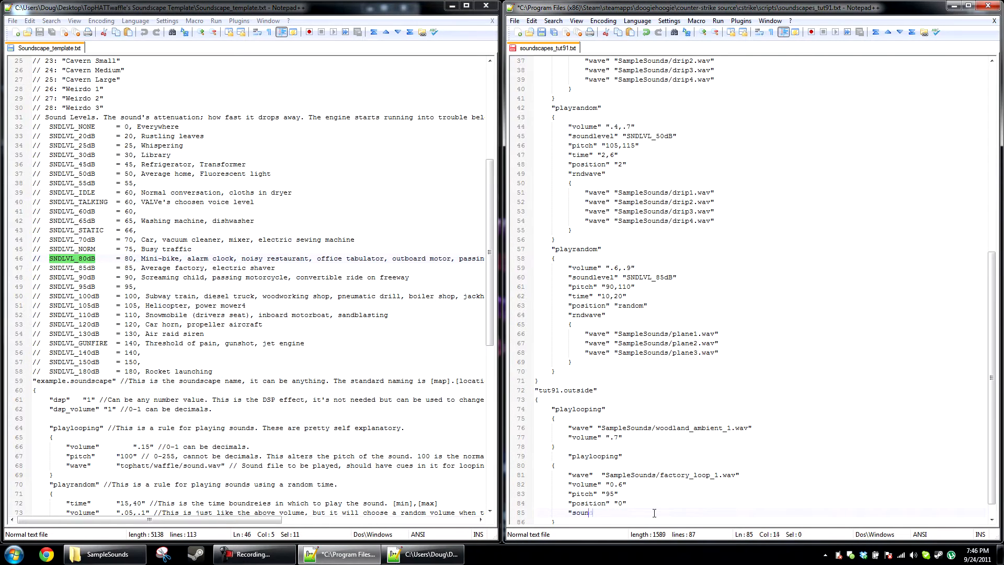
pyautogui.write('dlevel" "')
pyautogui.hotkey('ctrl', 'v')
pyautogui.write('"')
pyautogui.press('Return')
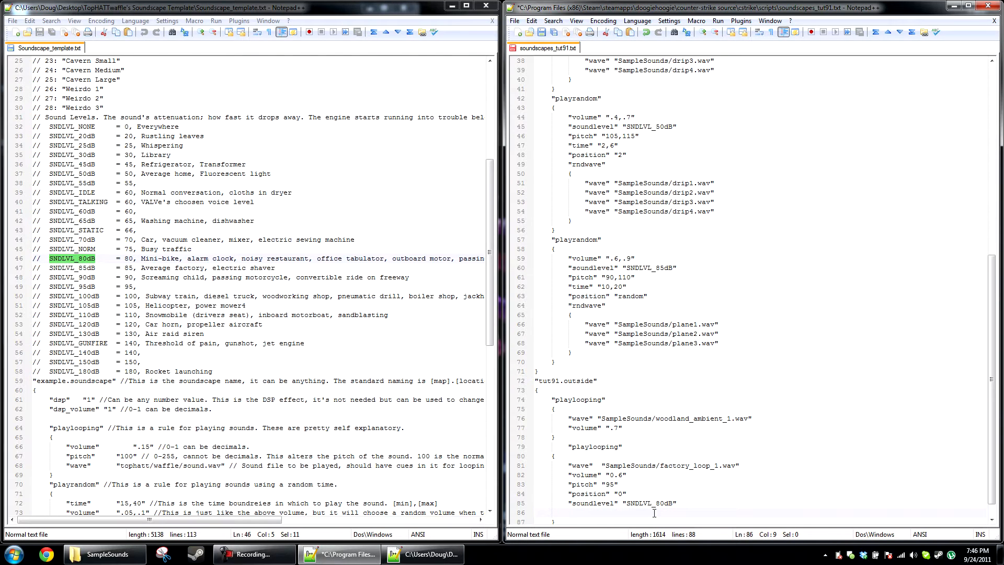
pyautogui.press('BackSpace')
# Copy the plane playrandom block from tut91.inside and paste it below the factory loop block in tut91.outside.
pyautogui.scroll(12, 600, 278)
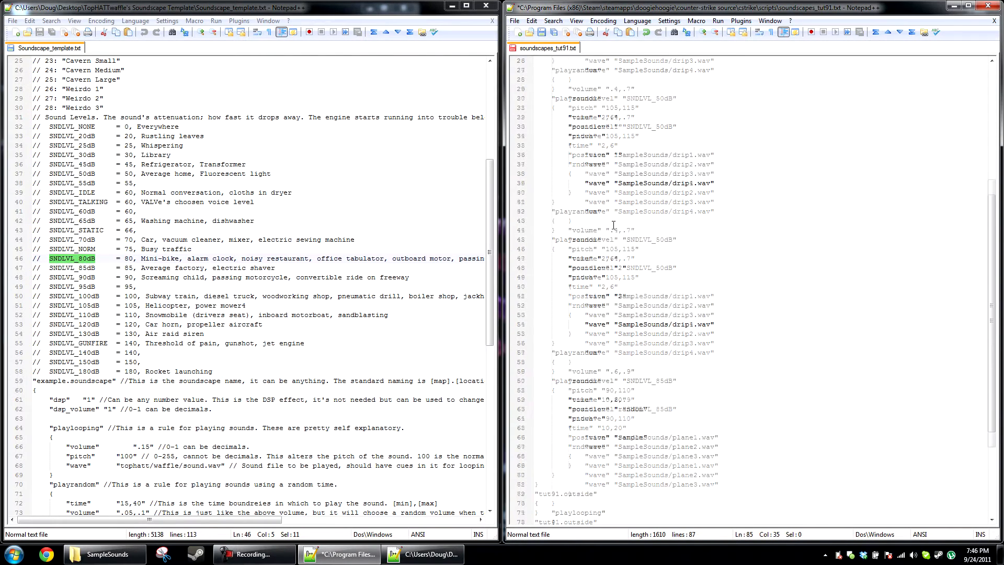
pyautogui.scroll(-10, 582, 276)
pyautogui.moveTo(555, 428); pyautogui.dragTo(551, 305)
pyautogui.scroll(-3, 575, 419)
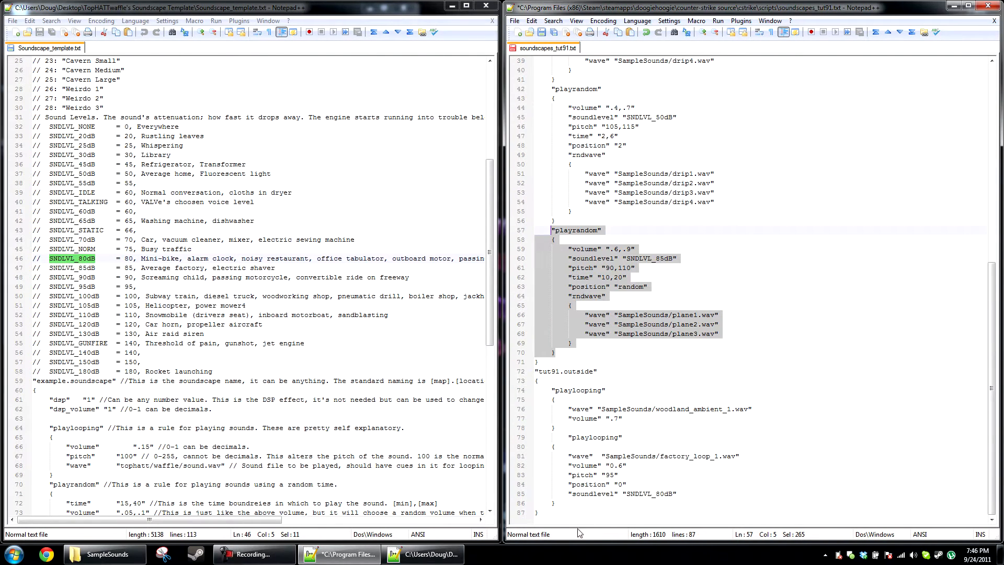
pyautogui.hotkey('ctrl', 'c')
pyautogui.click(572, 504)
pyautogui.press('Return')
pyautogui.hotkey('ctrl', 'v')
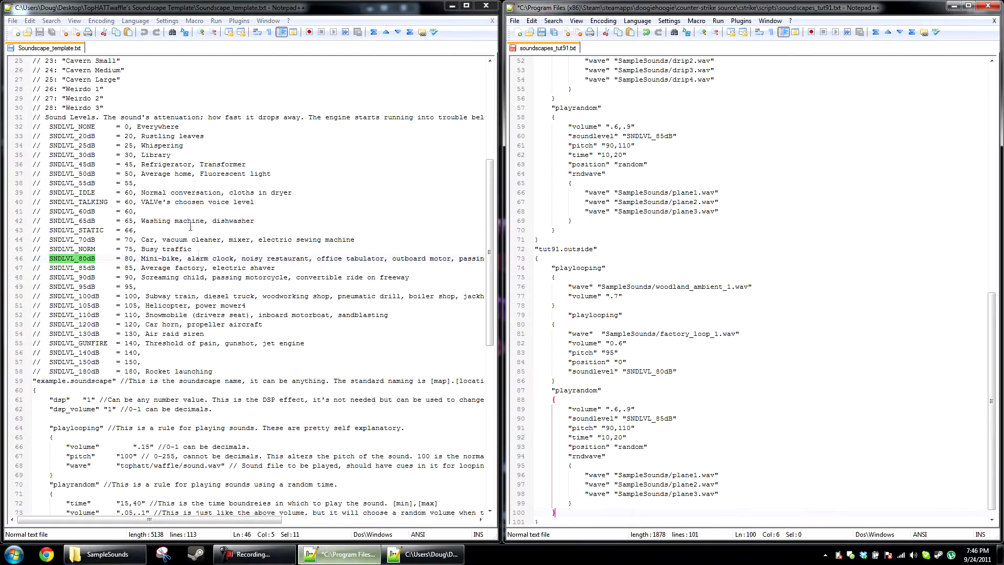
# Change the pasted block's first two waves to hel1.wav and hel2.wav, and delete the plane3.wav line.
pyautogui.click(104, 554)
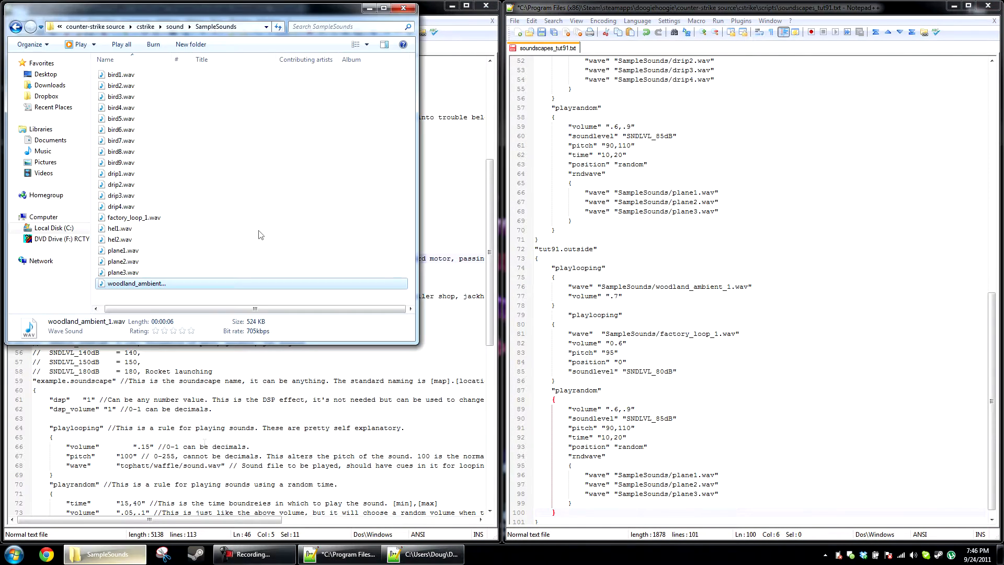
pyautogui.click(138, 231)
pyautogui.click(680, 476)
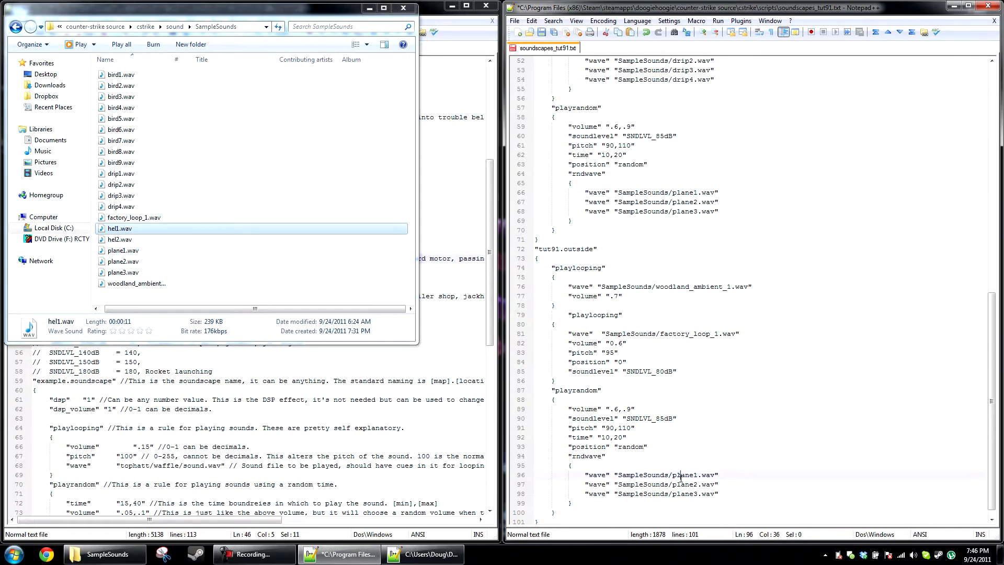
pyautogui.doubleClick(683, 476)
pyautogui.write('hel1')
pyautogui.doubleClick(686, 485)
pyautogui.write('hel2')
pyautogui.moveTo(722, 493); pyautogui.dragTo(712, 484)
pyautogui.press('BackSpace')
# Set the helicopter playrandom block's time to "6,14" and save the soundscape file.
pyautogui.doubleClick(606, 438)
pyautogui.press('BackSpace')
pyautogui.write('6')
pyautogui.press('BackSpace')
pyautogui.press('BackSpace')
pyautogui.write('14')
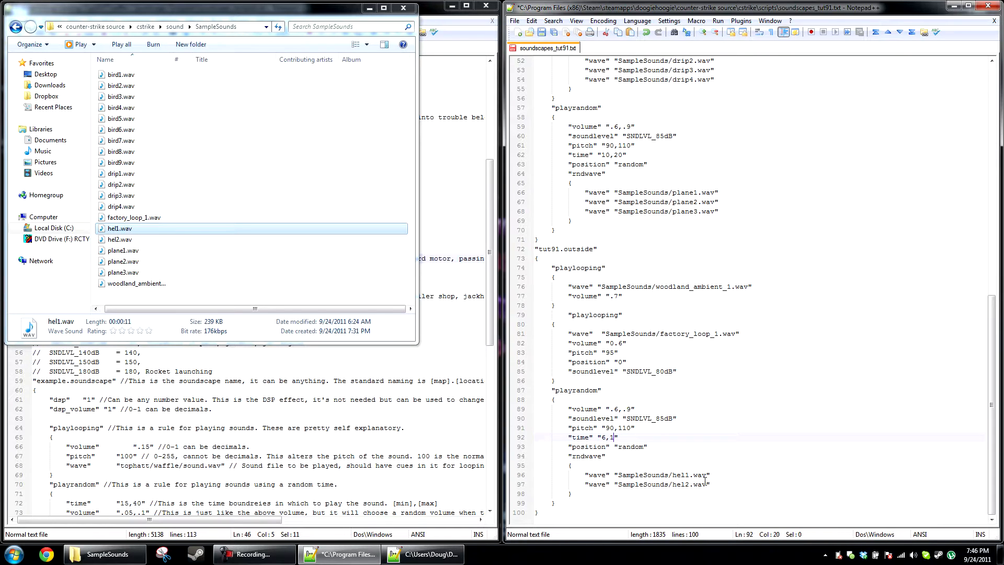
pyautogui.click(746, 385)
pyautogui.hotkey('ctrl', 's')
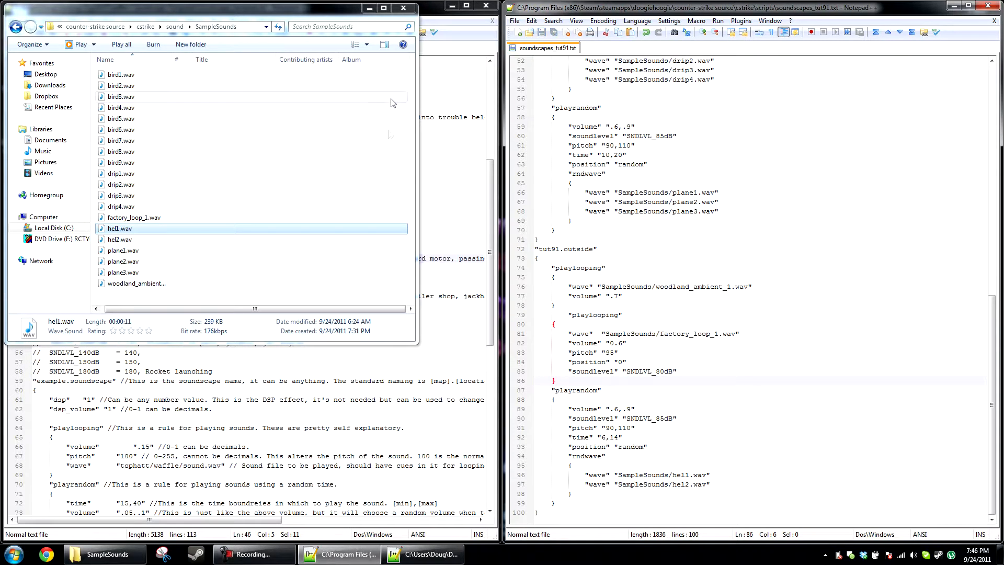
pyautogui.click(591, 493)
pyautogui.scroll(5, 628, 343)
pyautogui.moveTo(560, 373); pyautogui.dragTo(555, 254)
pyautogui.scroll(-5, 555, 254)
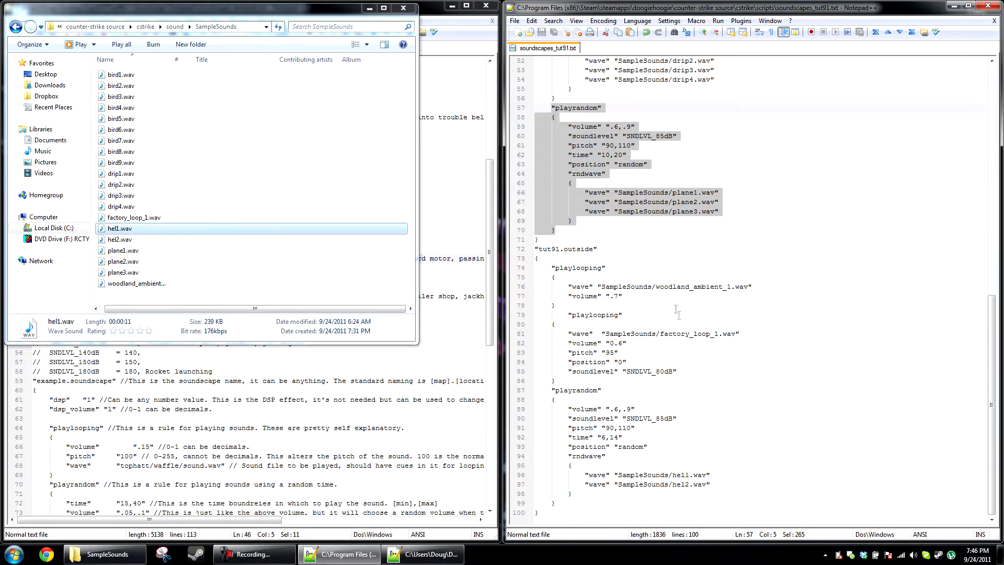
# Start a new "playrandom" rule with opening and closing braces below the helicopter block in tut91.outside.
pyautogui.click(581, 503)
pyautogui.press('Return')
pyautogui.write('"')
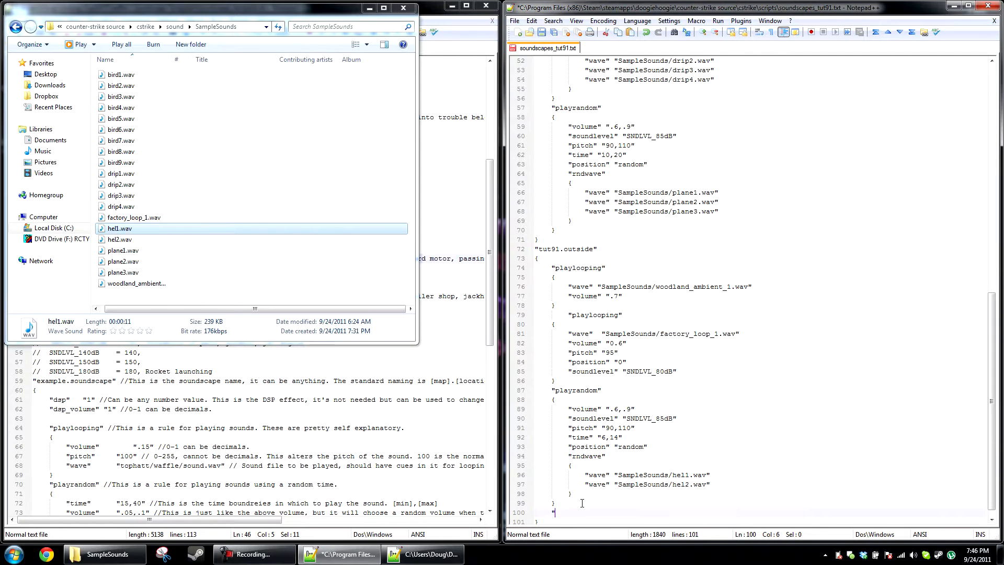
pyautogui.write('playrandom"')
pyautogui.press('Return')
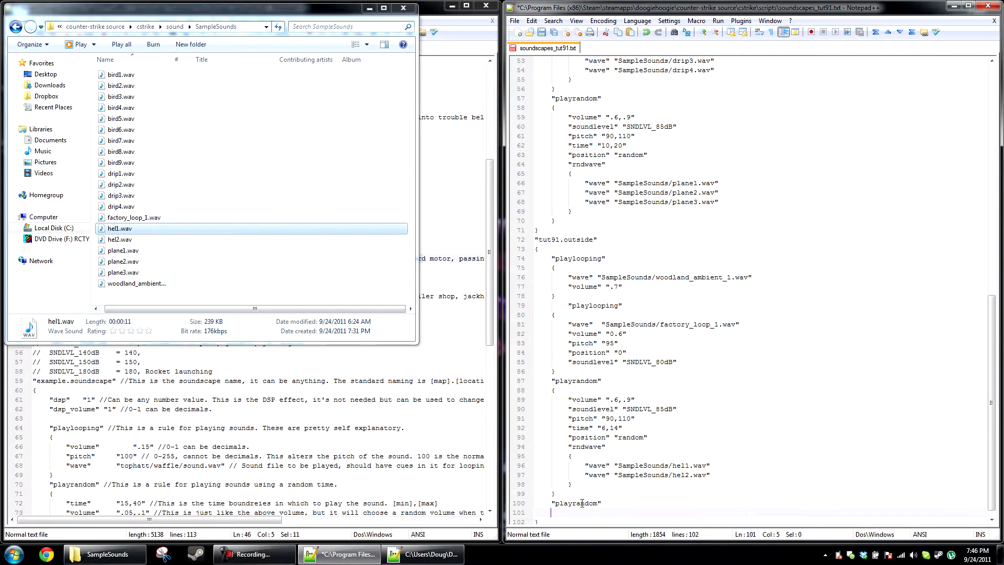
pyautogui.write('{')
pyautogui.press('Return')
pyautogui.write('}')
pyautogui.press('Left')
pyautogui.press('Return')
# Give the new playrandom rule a "volume" of ".6" and a "pitch" of "90,100".
pyautogui.write('"volume"')
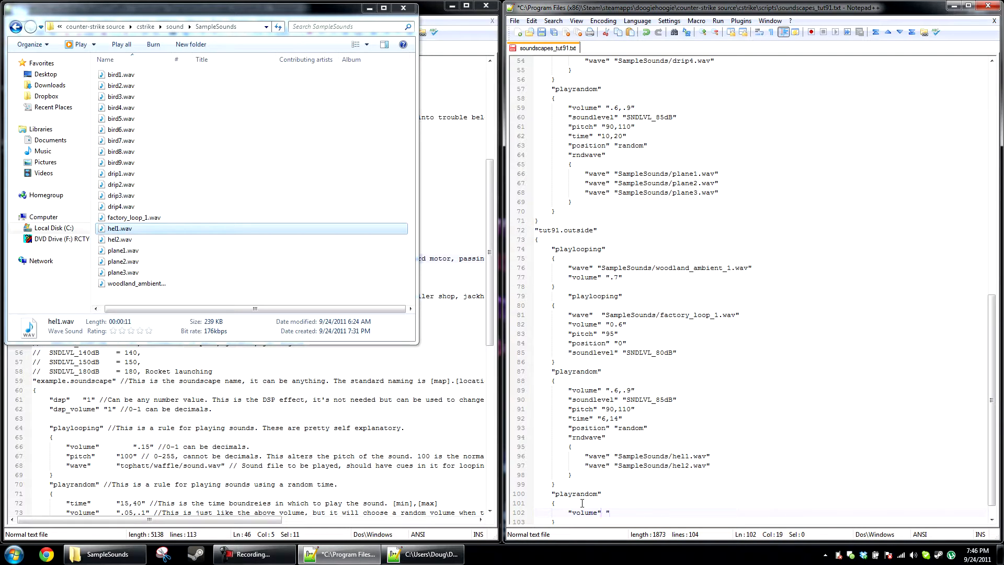
pyautogui.write(' ".08')
pyautogui.press('BackSpace')
pyautogui.press('BackSpace')
pyautogui.press('Return')
pyautogui.write('"')
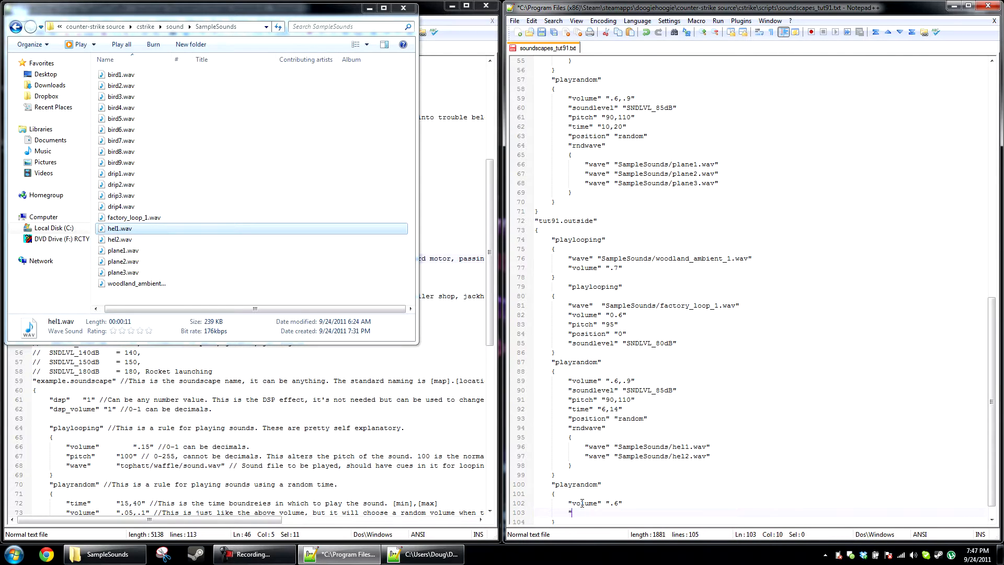
pyautogui.write('pitch" "90,100')
pyautogui.press('Return')
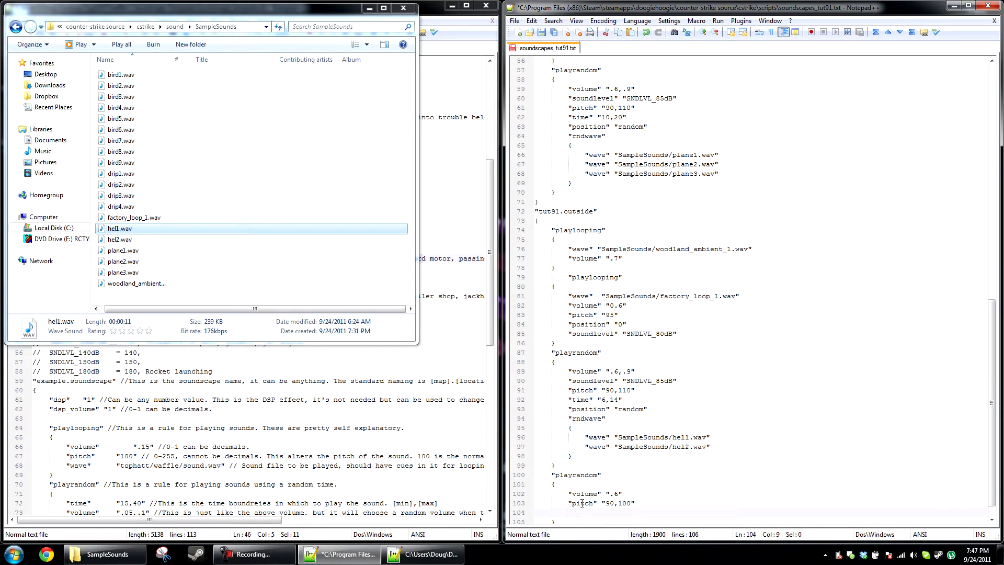
# Add a "soundlevel" line to the new playrandom rule with SNDLVL_50dB copied from the template's sound level list.
pyautogui.write('"sooundlevel')
pyautogui.press('BackSpace')
pyautogui.press('BackSpace')
pyautogui.press('BackSpace')
pyautogui.press('BackSpace')
pyautogui.press('BackSpace')
pyautogui.press('BackSpace')
pyautogui.press('BackSpace')
pyautogui.press('BackSpace')
pyautogui.press('BackSpace')
pyautogui.press('BackSpace')
pyautogui.write('oimd')
pyautogui.press('BackSpace')
pyautogui.press('BackSpace')
pyautogui.press('BackSpace')
pyautogui.press('BackSpace')
pyautogui.write('ound;level')
pyautogui.click(137, 475)
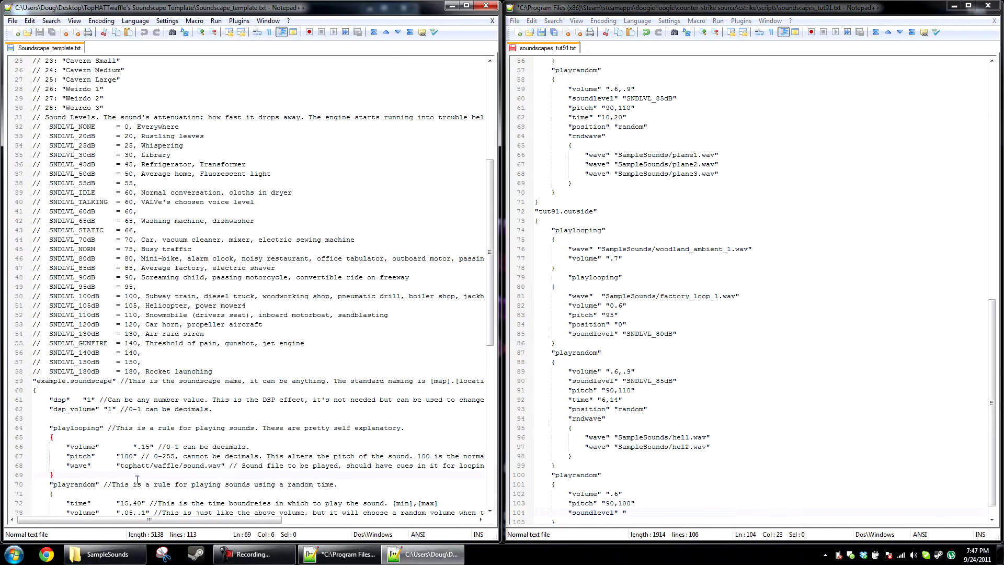
pyautogui.click(96, 182)
pyautogui.moveTo(96, 174); pyautogui.dragTo(49, 176)
pyautogui.hotkey('ctrl', 'v')
pyautogui.write('"')
pyautogui.press('Return')
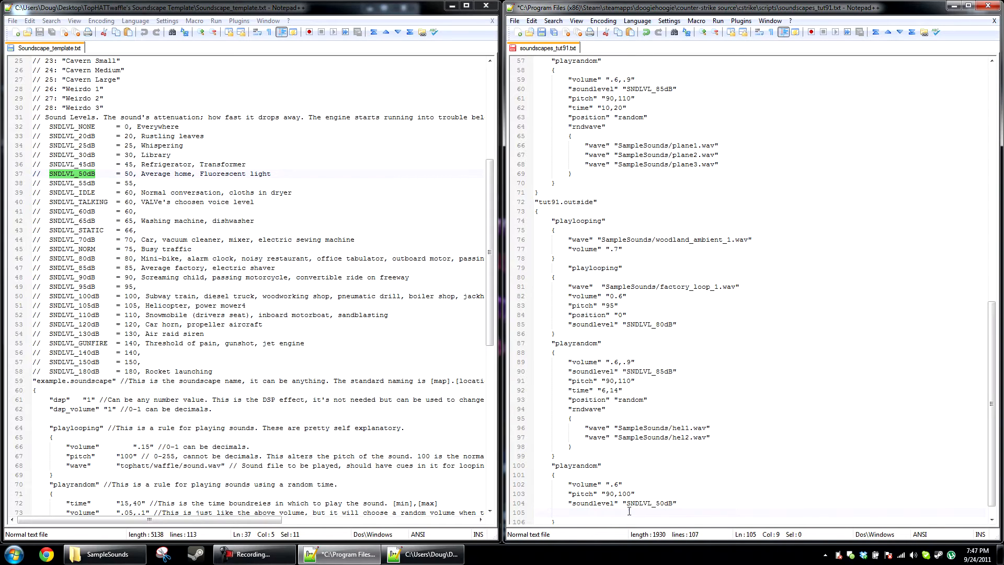
# Add "position" "random" and "time" "1,6" lines to the new playrandom rule.
pyautogui.write('"position')
pyautogui.write('" "randon')
pyautogui.write('"')
pyautogui.press('Return')
pyautogui.write('"time')
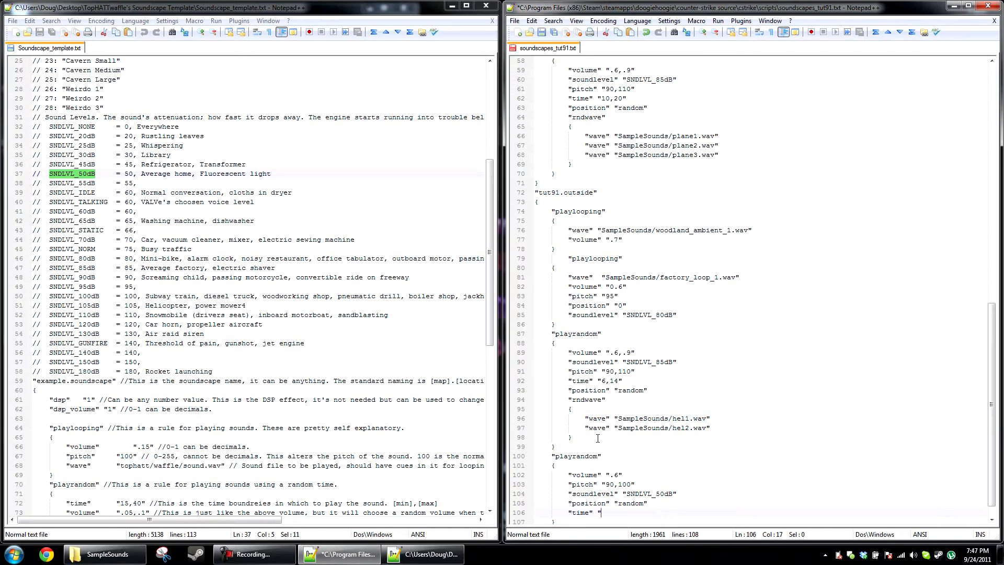
pyautogui.write('" "1,6"')
pyautogui.press('Return')
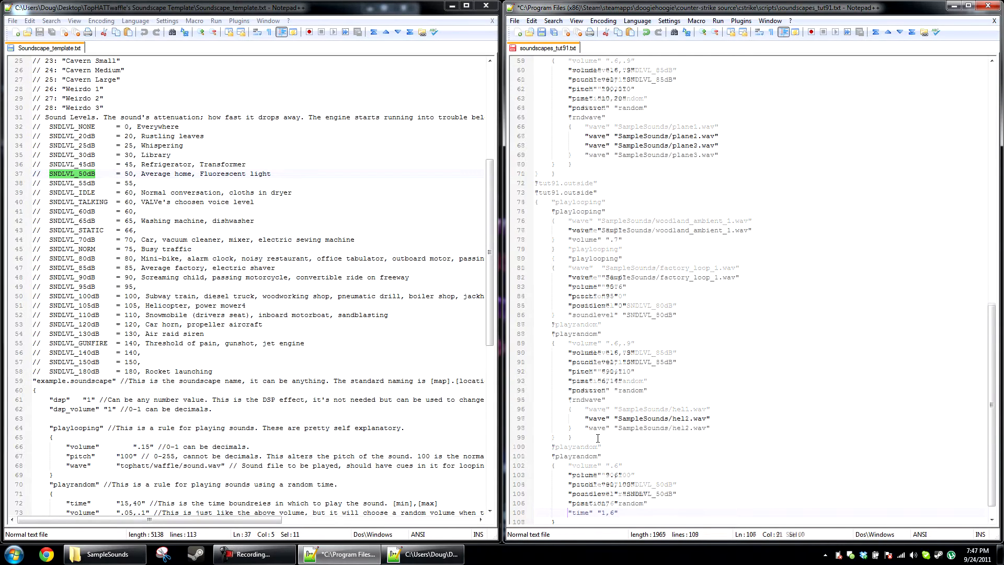
# Add a "rndwave" section with braces and an indented empty line inside the new playrandom rule.
pyautogui.write('"rndwave"')
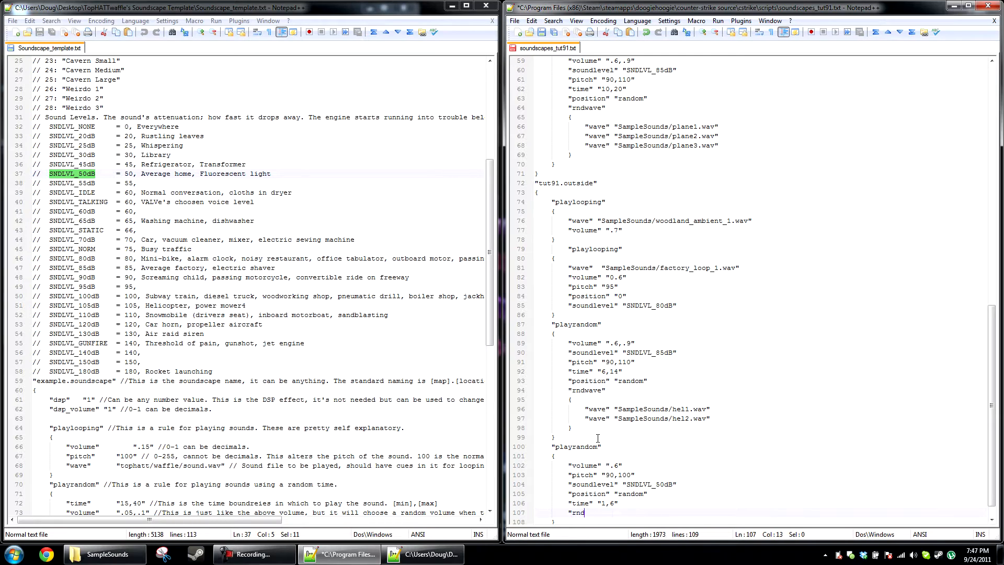
pyautogui.press('Return')
pyautogui.write('{')
pyautogui.press('Return')
pyautogui.press('Return')
pyautogui.write('}')
pyautogui.press('Up')
pyautogui.press('Tab')
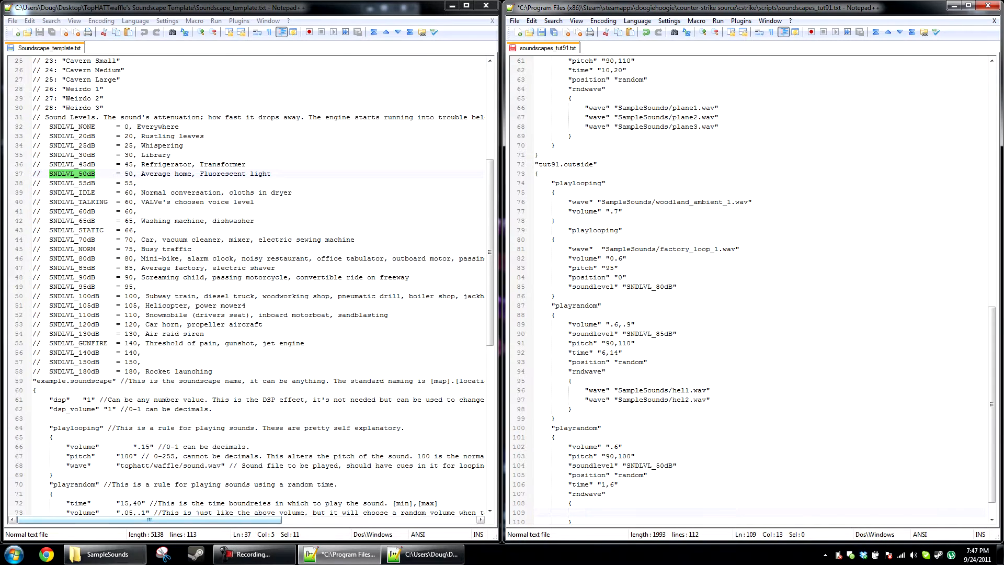
# Check the bird sound file names in the SampleSounds folder and enter "wave" "SampleSounds/bird1.wav" in the rndwave section.
pyautogui.click(105, 553)
pyautogui.click(136, 76)
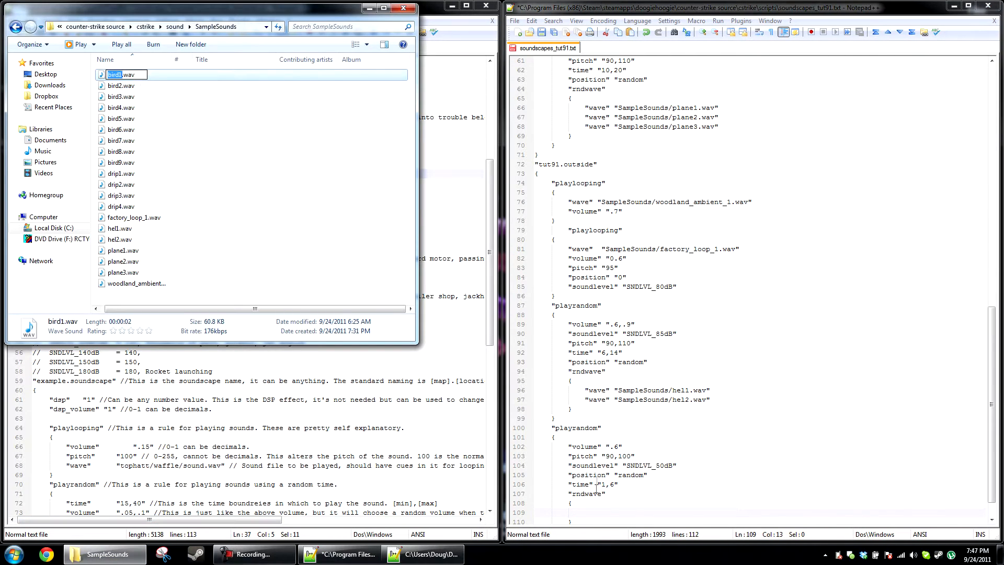
pyautogui.click(630, 501)
pyautogui.click(627, 512)
pyautogui.write('wave')
pyautogui.press('BackSpace')
pyautogui.press('BackSpace')
pyautogui.press('BackSpace')
pyautogui.write('wave" "S')
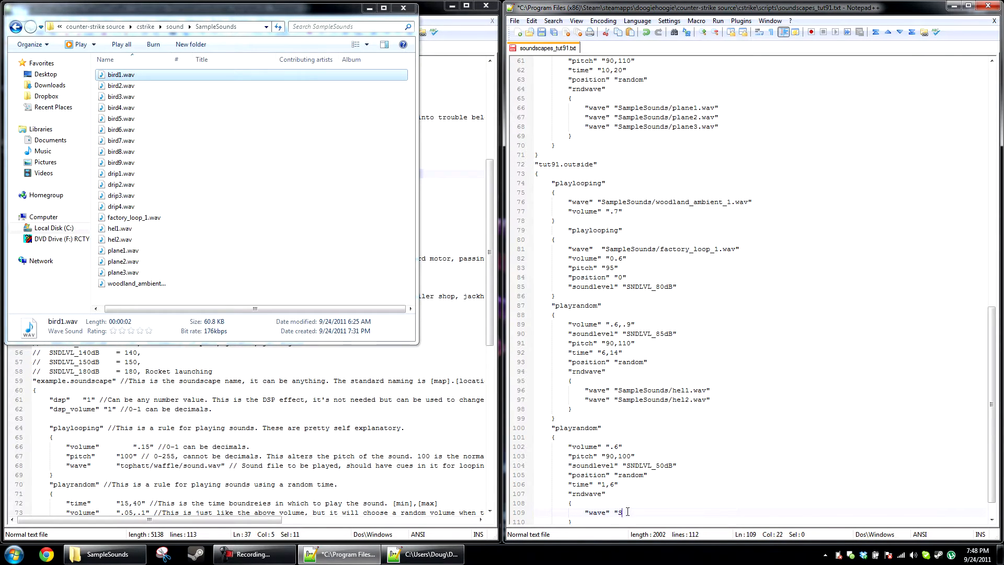
pyautogui.write('ampleSounds/bird1.wav"')
# Copy the "wave" "SampleSounds/bird1.wav" line and paste eight copies on new lines below it in the rndwave section.
pyautogui.moveTo(714, 512); pyautogui.dragTo(584, 512)
pyautogui.hotkey('ctrl', 'c')
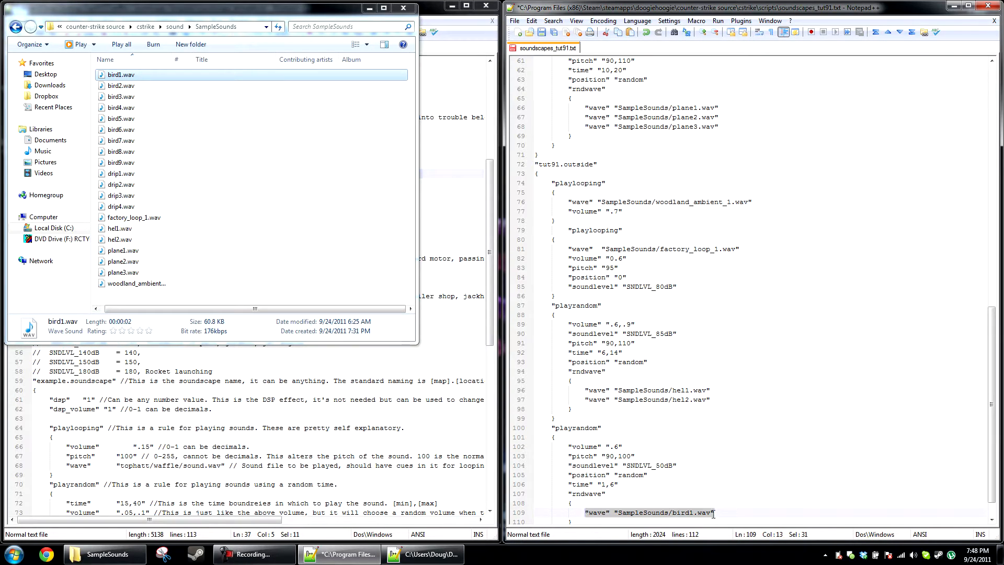
pyautogui.click(736, 513)
pyautogui.press('Return')
pyautogui.hotkey('ctrl', 'v')
pyautogui.press('Return')
pyautogui.hotkey('ctrl', 'v')
pyautogui.press('Return')
pyautogui.hotkey('ctrl', 'v')
pyautogui.press('Return')
pyautogui.hotkey('ctrl', 'v')
pyautogui.press('Return')
pyautogui.hotkey('ctrl', 'v')
pyautogui.press('Return')
pyautogui.hotkey('ctrl', 'v')
pyautogui.press('Return')
pyautogui.hotkey('ctrl', 'v')
pyautogui.press('Return')
pyautogui.hotkey('ctrl', 'v')
# Renumber the eight copied wave lines so they reference bird2.wav through bird9.wav in order.
pyautogui.press('BackSpace')
pyautogui.write('9')
pyautogui.press('Up')
pyautogui.press('BackSpace')
pyautogui.write('8')
pyautogui.press('Up')
pyautogui.press('BackSpace')
pyautogui.write('7')
pyautogui.press('Up')
pyautogui.press('BackSpace')
pyautogui.write('6')
pyautogui.press('Up')
pyautogui.press('BackSpace')
pyautogui.write('5')
pyautogui.press('Up')
pyautogui.press('BackSpace')
pyautogui.write('4')
pyautogui.press('Up')
pyautogui.press('BackSpace')
pyautogui.write('3')
pyautogui.press('Up')
pyautogui.press('BackSpace')
pyautogui.write('2')
pyautogui.scroll(-1, 658, 451)
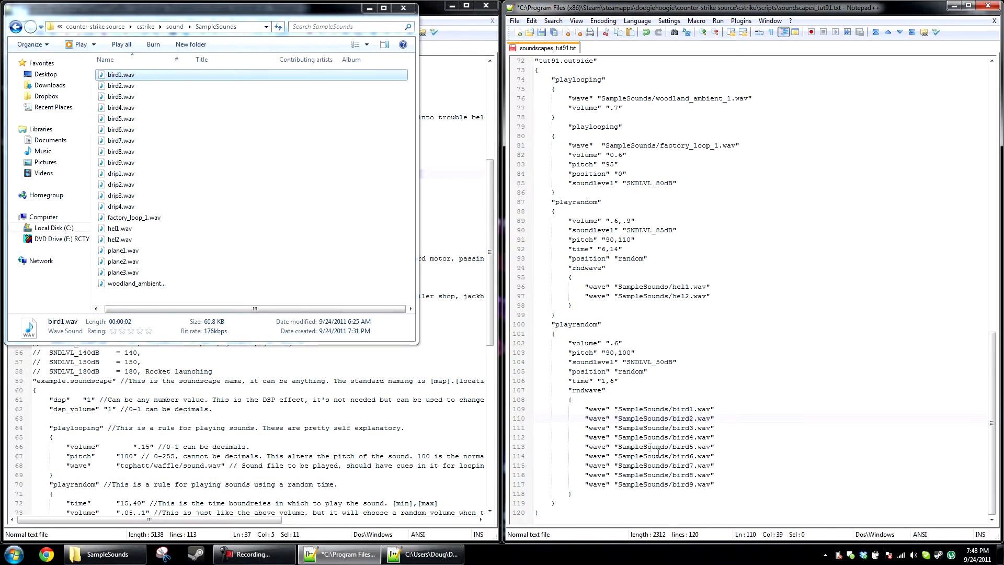
# Duplicate the whole bird playrandom rule directly below itself inside "tut91.outside".
pyautogui.moveTo(559, 503); pyautogui.dragTo(551, 324)
pyautogui.hotkey('ctrl', 'c')
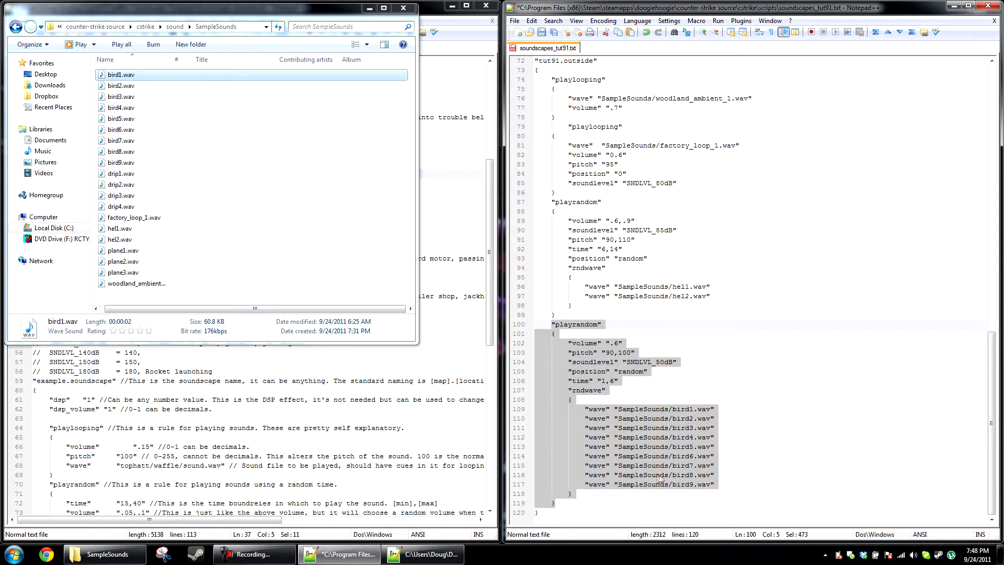
pyautogui.click(603, 503)
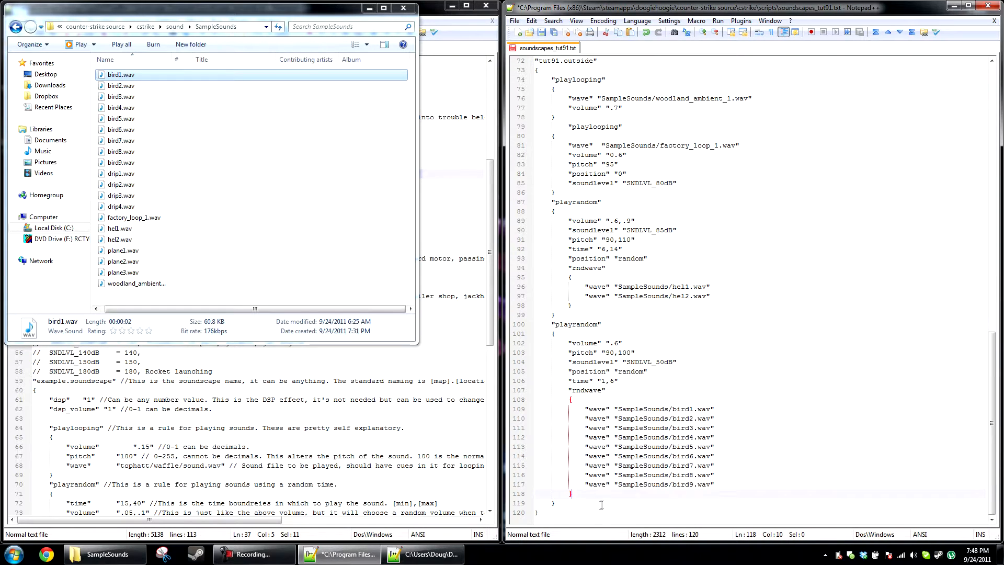
pyautogui.press('Return')
pyautogui.hotkey('ctrl', 'v')
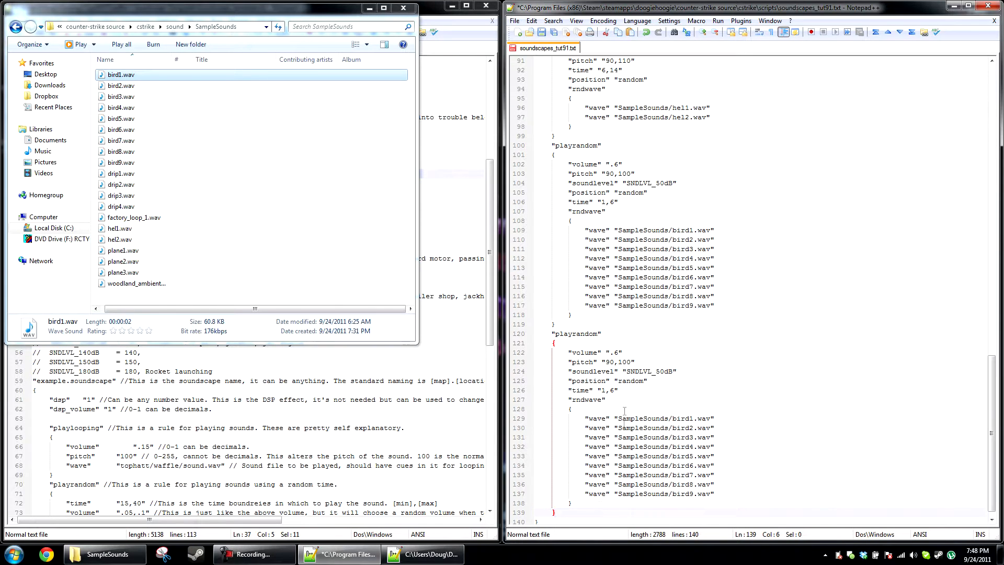
# Set the duplicated bird rule's position to "1" and its soundlevel to SNDLVL_60dB.
pyautogui.doubleClick(628, 381)
pyautogui.write('1')
pyautogui.click(663, 371)
pyautogui.press('BackSpace')
pyautogui.press('BackSpace')
pyautogui.write('60')
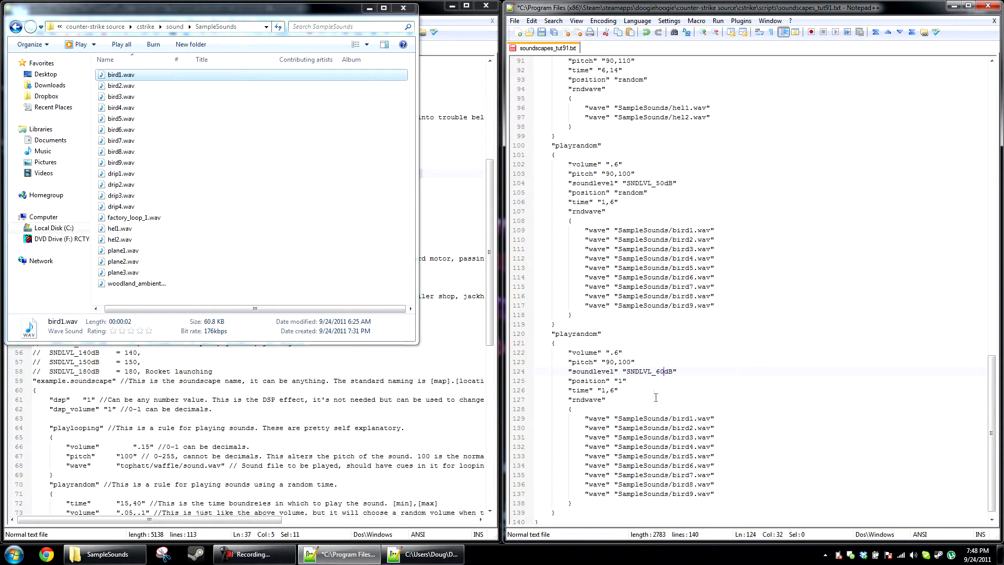
# Change the time range of the duplicated bird rule to 2,9.
pyautogui.click(601, 389)
pyautogui.press('Delete')
pyautogui.write('2')
pyautogui.press('Delete')
pyautogui.write('9')
# Copy the bird playrandom rule with position "1" and paste two more copies below it.
pyautogui.moveTo(556, 512); pyautogui.dragTo(549, 337)
pyautogui.hotkey('ctrl', 'c')
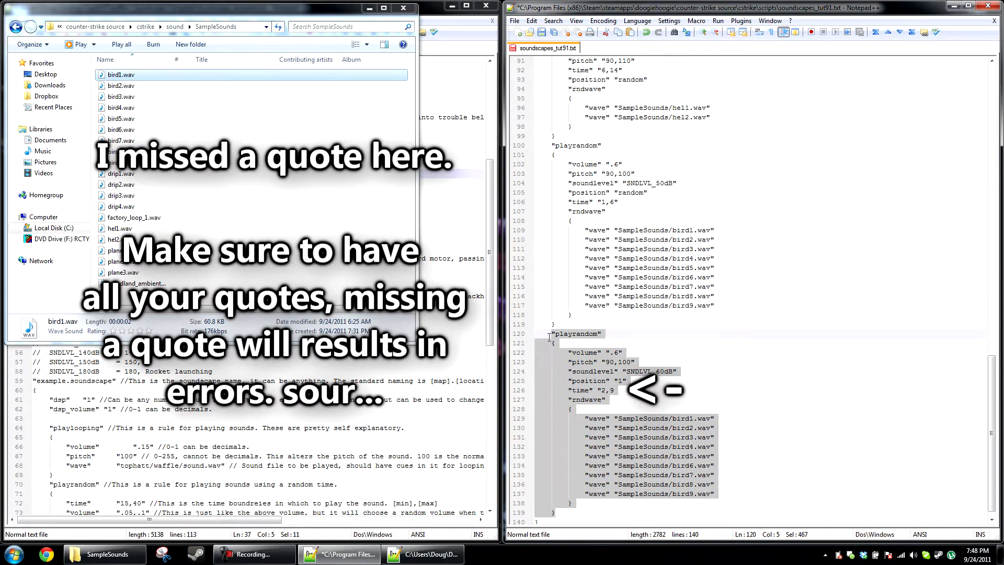
pyautogui.click(583, 512)
pyautogui.press('Return')
pyautogui.hotkey('ctrl', 'v')
pyautogui.press('Return')
pyautogui.hotkey('ctrl', 'v')
# Set the first new copy's position to "2" and go to the position value of the last copy.
pyautogui.click(621, 193)
pyautogui.press('BackSpace')
pyautogui.write('2')
pyautogui.click(621, 381)
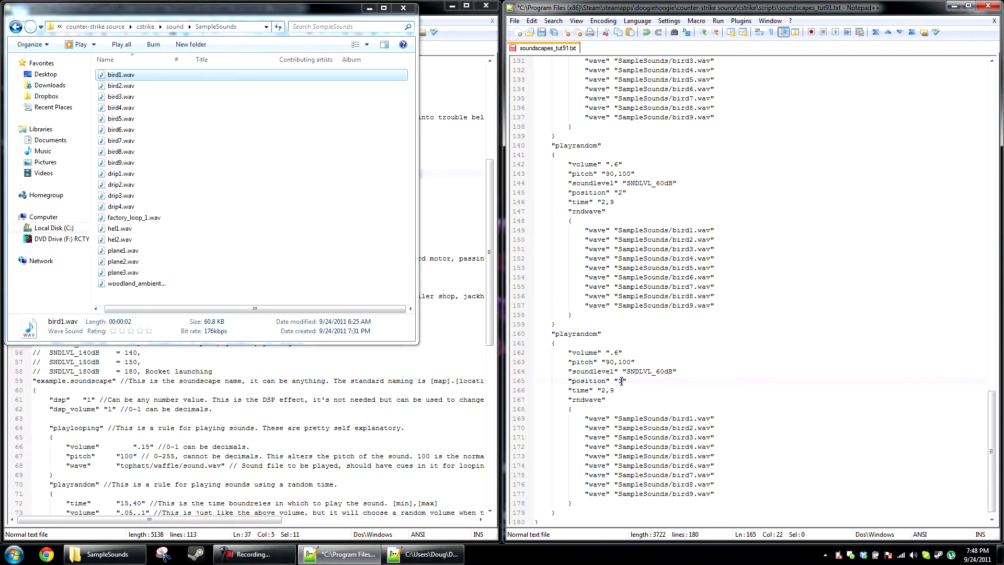
# Extend the //tut91.outside index comment at the start of the file with "Position 0 for factory, 1-3 for birds".
pyautogui.scroll(20, 617, 262)
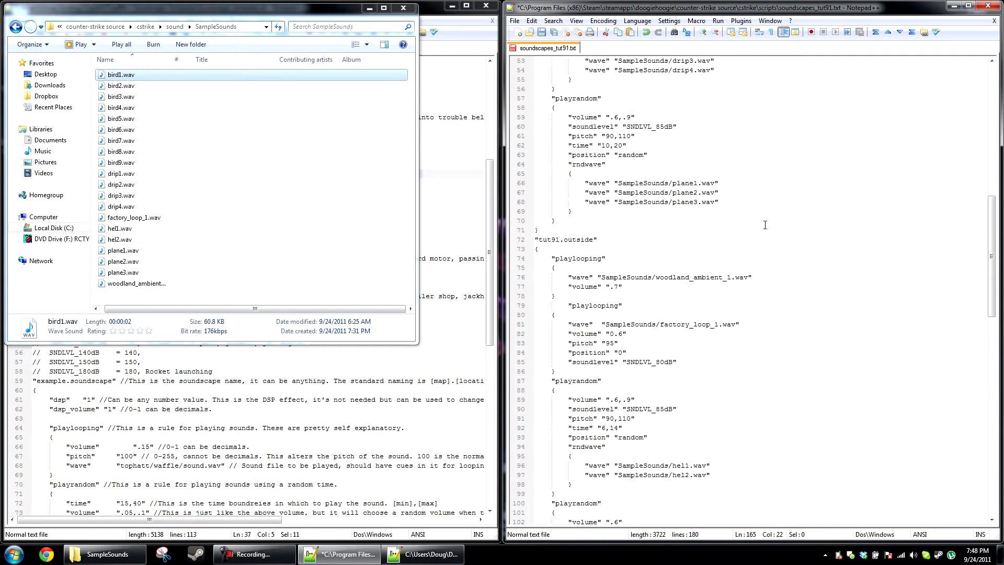
pyautogui.click(620, 76)
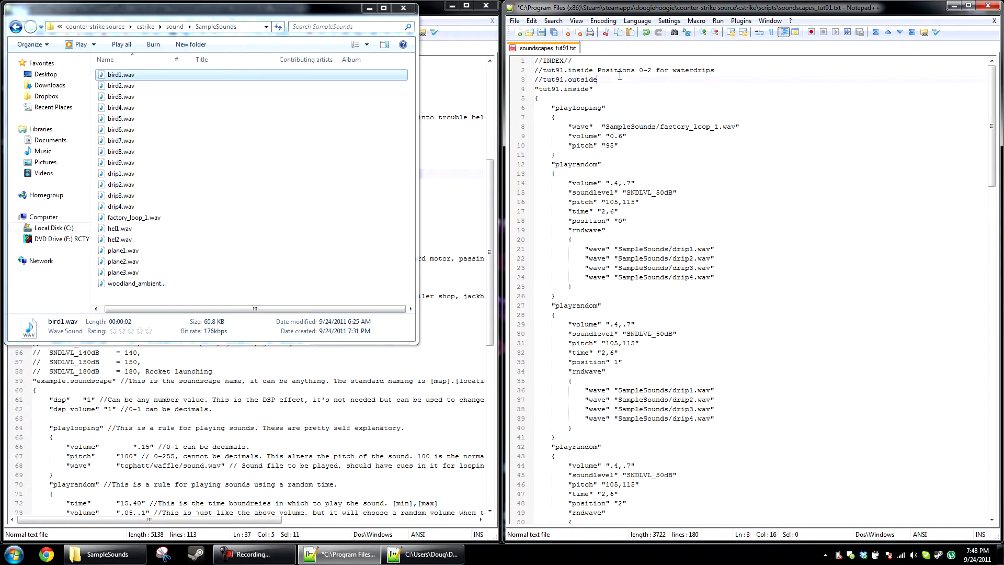
pyautogui.write('Po')
pyautogui.write('on 0')
pyautogui.write(' for facro')
pyautogui.write('ty,')
pyautogui.press('BackSpace')
pyautogui.press('BackSpace')
pyautogui.press('BackSpace')
pyautogui.press('BackSpace')
pyautogui.press('BackSpace')
pyautogui.write('tory, 1-3 for birds')
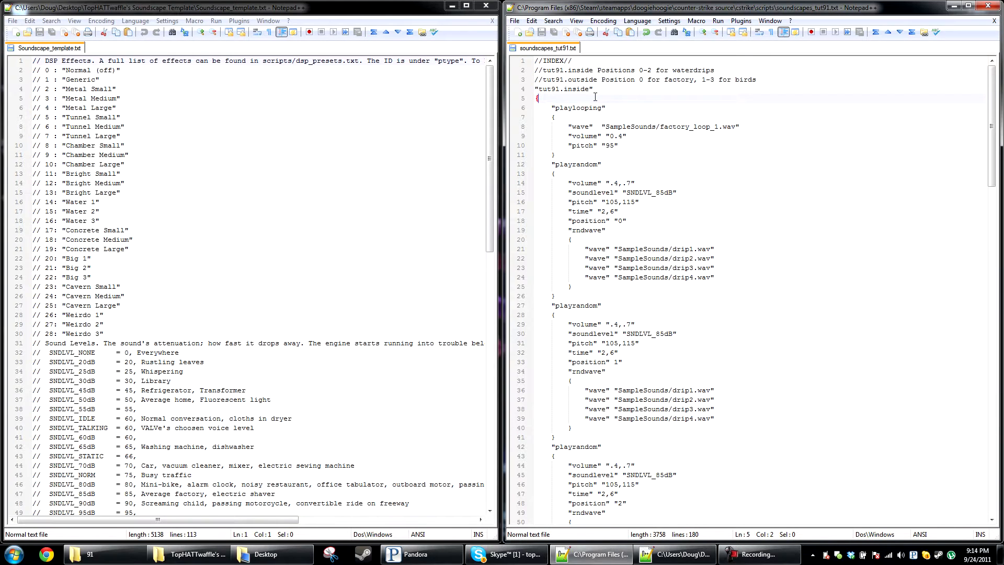
# Insert a "dsp" line with an empty quoted value above the first playlooping rule in "tut91.inside".
pyautogui.press('Return')
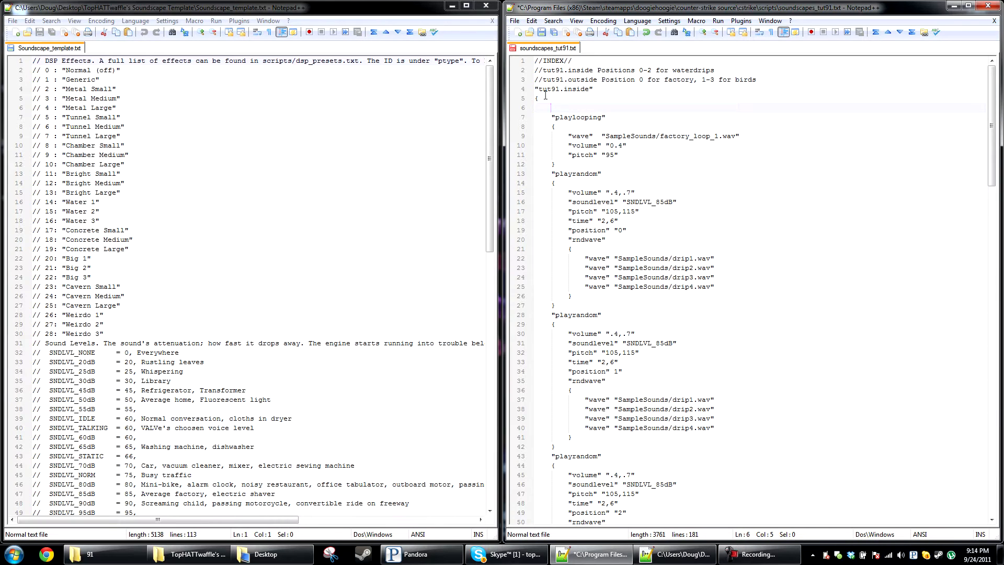
pyautogui.write('"dsp" """')
# Examine the DSP effect IDs in Soundscape_template.txt and the comment on previewing them in game.
pyautogui.moveTo(120, 335); pyautogui.dragTo(3, 70)
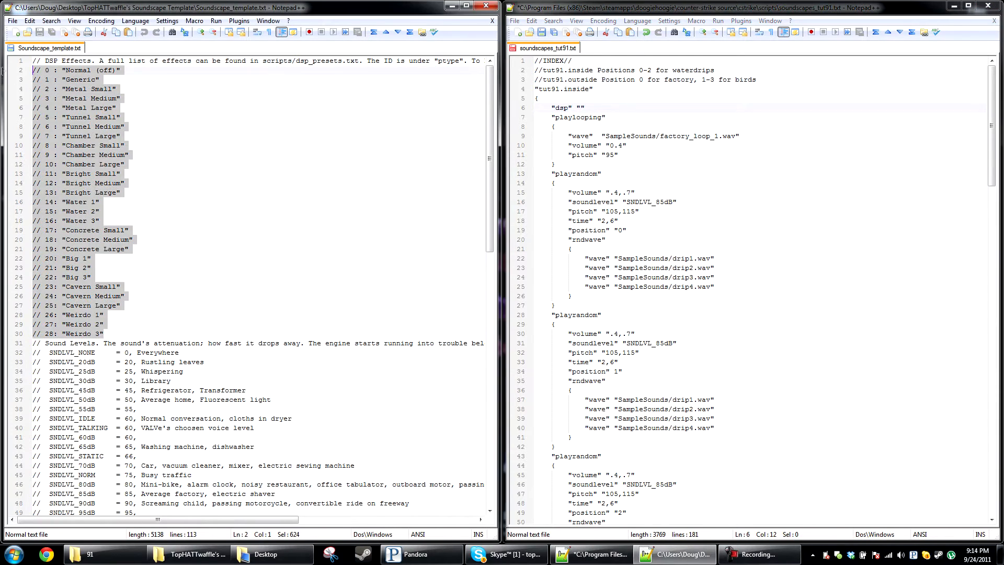
pyautogui.click(195, 167)
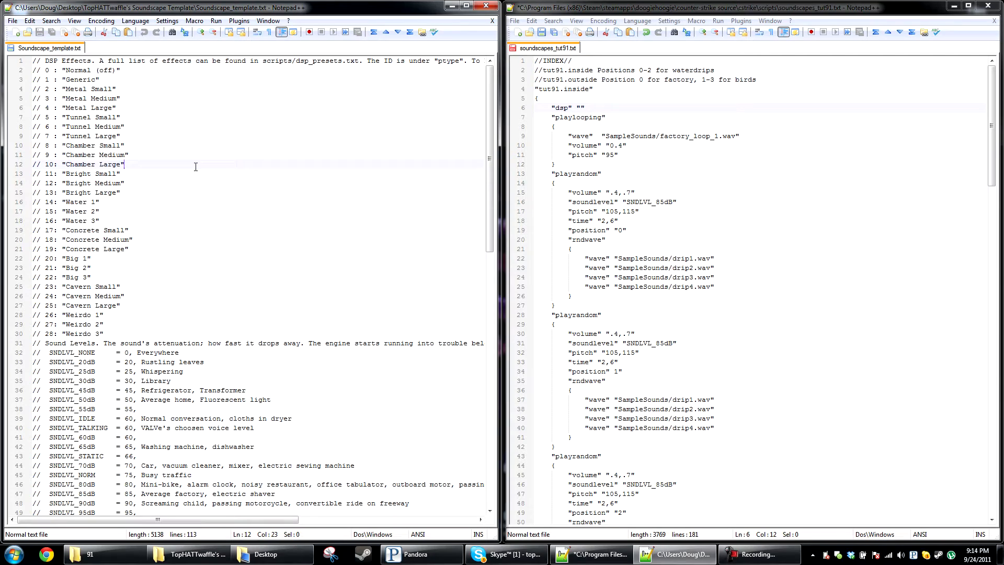
pyautogui.press('Down')
pyautogui.press('Down')
pyautogui.press('Down')
pyautogui.press('Down')
pyautogui.press('Down')
pyautogui.press('Down')
pyautogui.press('Down')
pyautogui.press('Down')
pyautogui.press('Down')
pyautogui.press('Down')
pyautogui.press('Down')
pyautogui.press('Down')
pyautogui.click(580, 107)
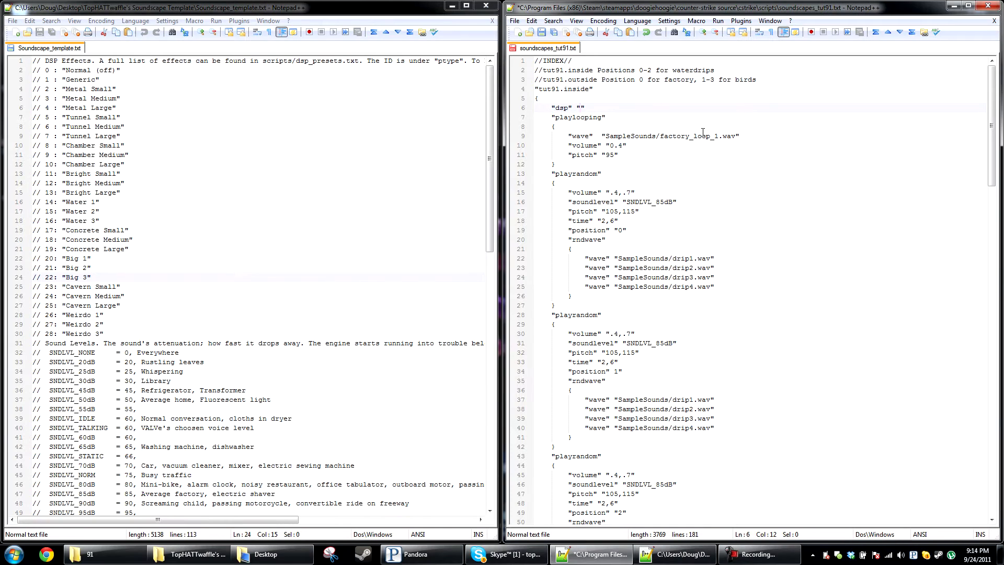
pyautogui.moveTo(178, 519); pyautogui.dragTo(377, 531)
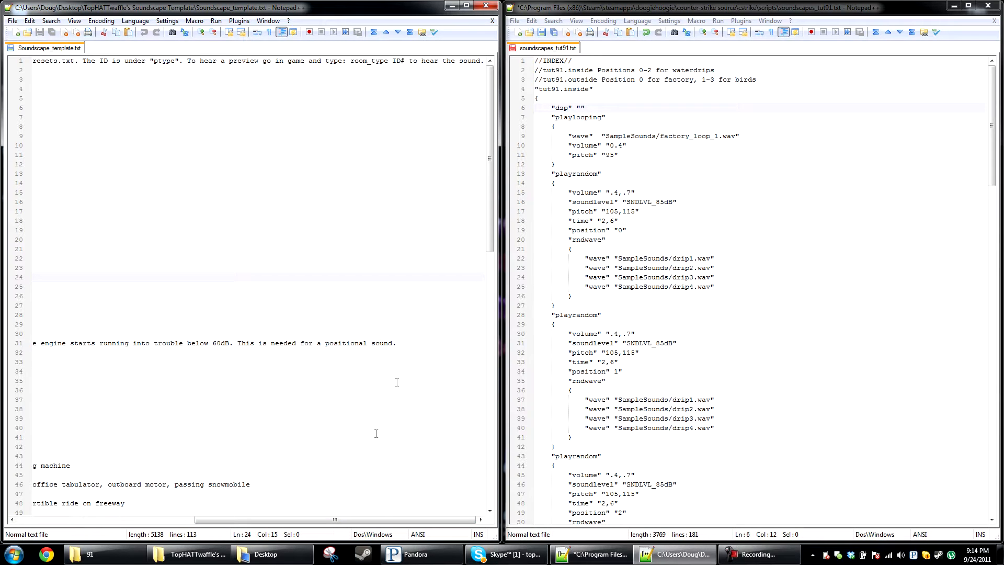
pyautogui.moveTo(396, 524); pyautogui.dragTo(118, 515)
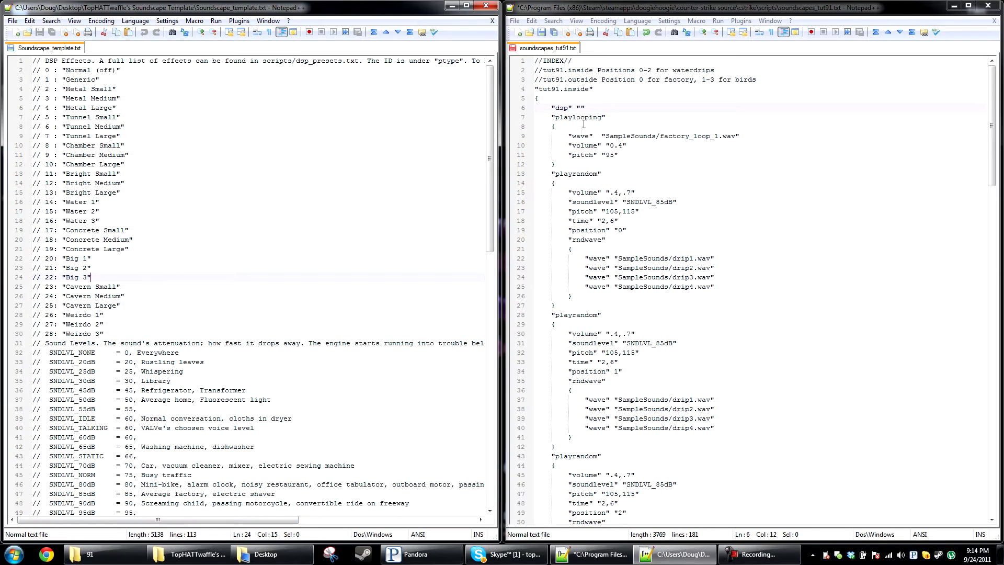
# Set the "dsp" value to "1" and add a "dsp_volume" line with 0.7 below it.
pyautogui.click(581, 108)
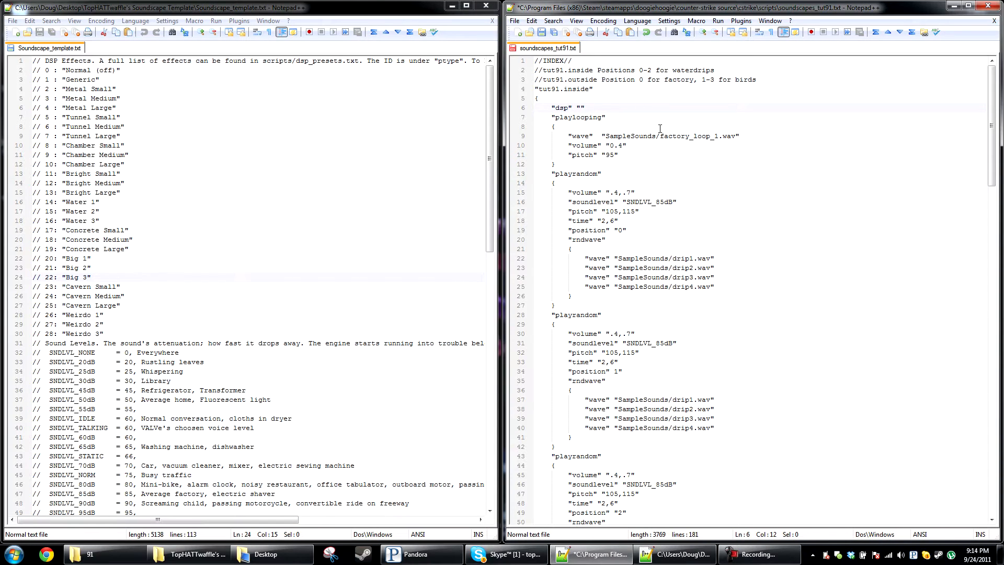
pyautogui.write('1')
pyautogui.click(642, 110)
pyautogui.press('Return')
pyautogui.write('"dsp_volume" "0.7')
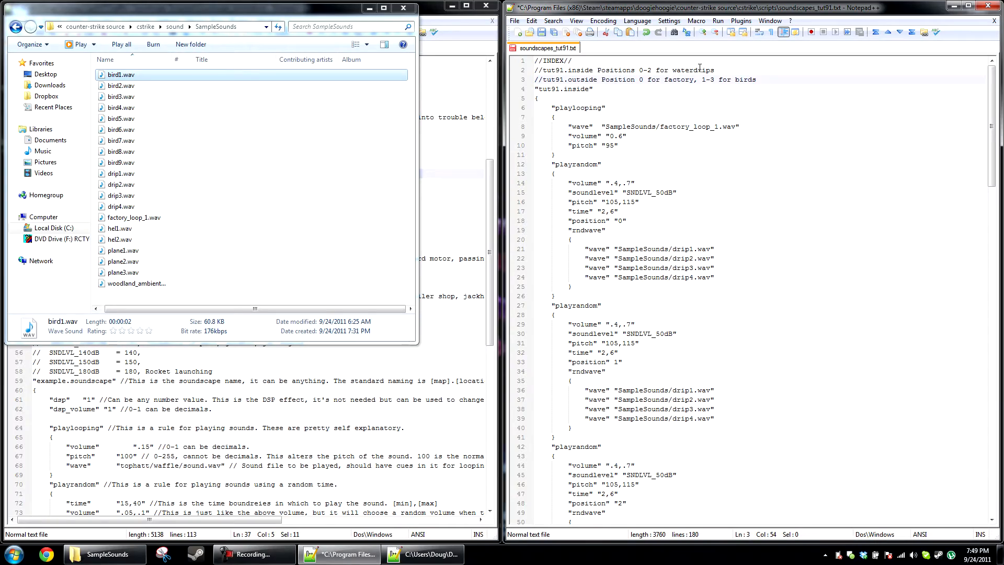
# Save soundscapes_tut91.txt and close the SampleSounds folder and both Notepad++ windows.
pyautogui.press('Down')
pyautogui.press('Down')
pyautogui.press('Down')
pyautogui.press('Down')
pyautogui.hotkey('ctrl', 's')
pyautogui.click(403, 8)
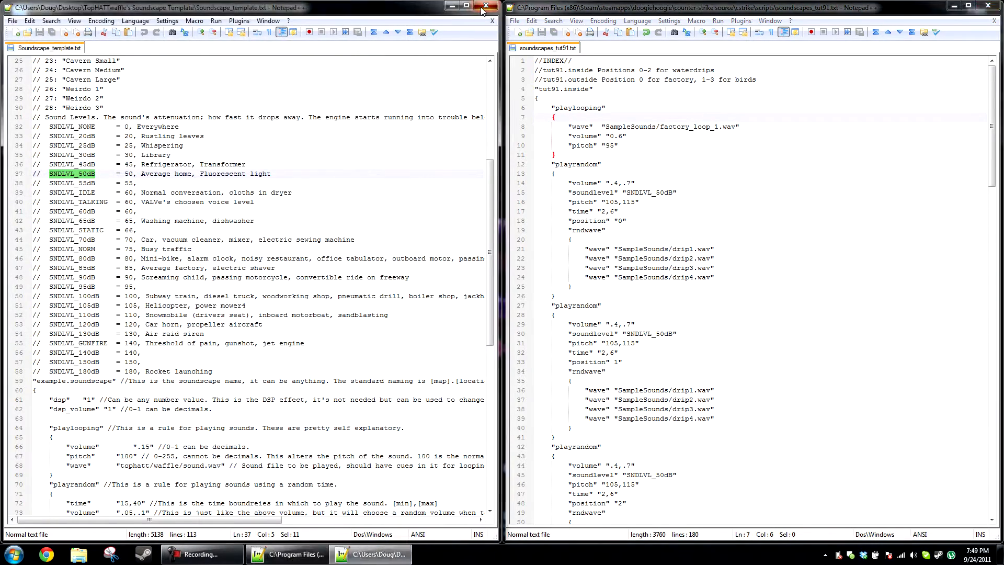
pyautogui.click(482, 8)
pyautogui.click(987, 6)
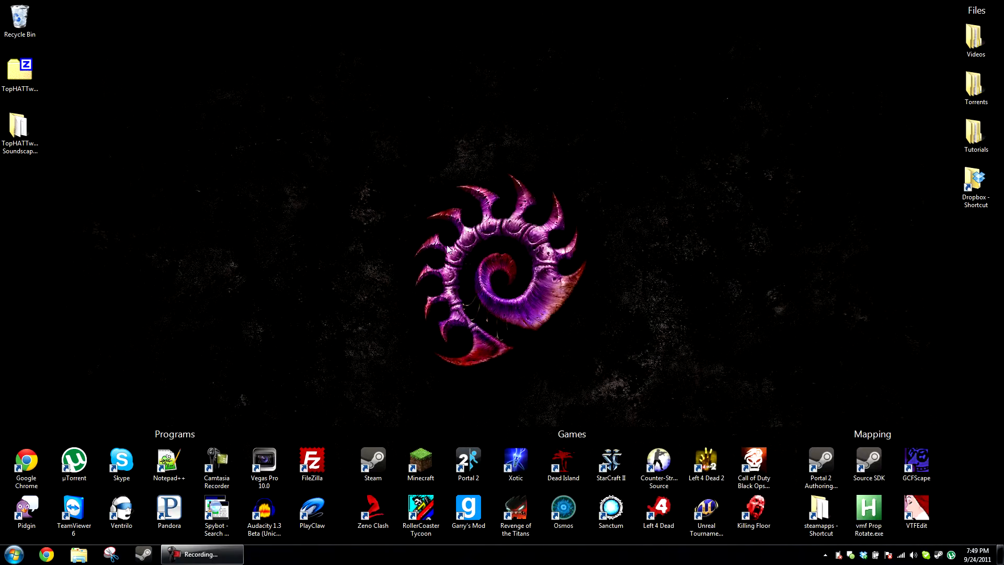
# Launch Source SDK and bring it in front, with soundscapes_tut91.txt reopened in Notepad++ on half of the screen.
pyautogui.doubleClick(868, 461)
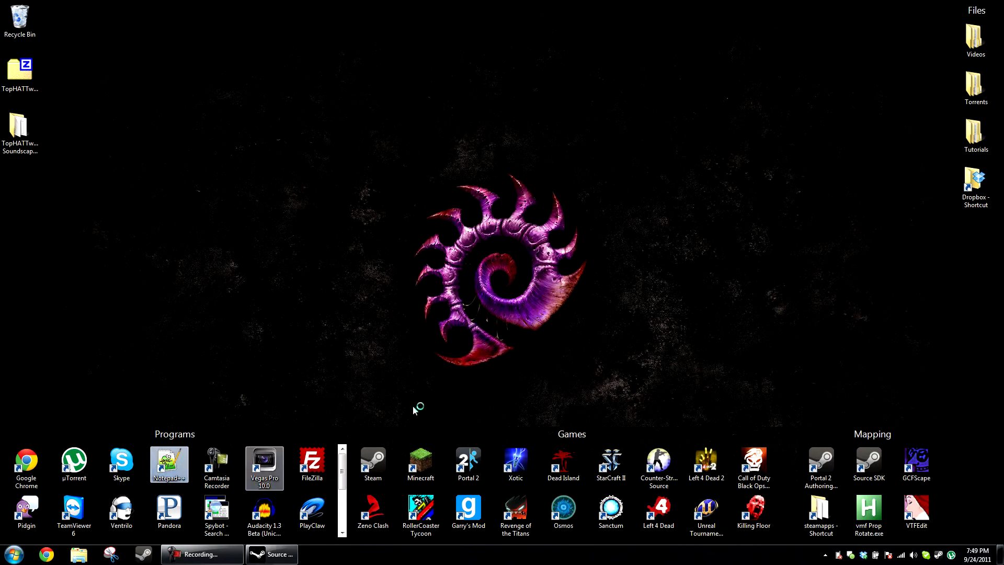
pyautogui.moveTo(573, 116); pyautogui.dragTo(0, 82)
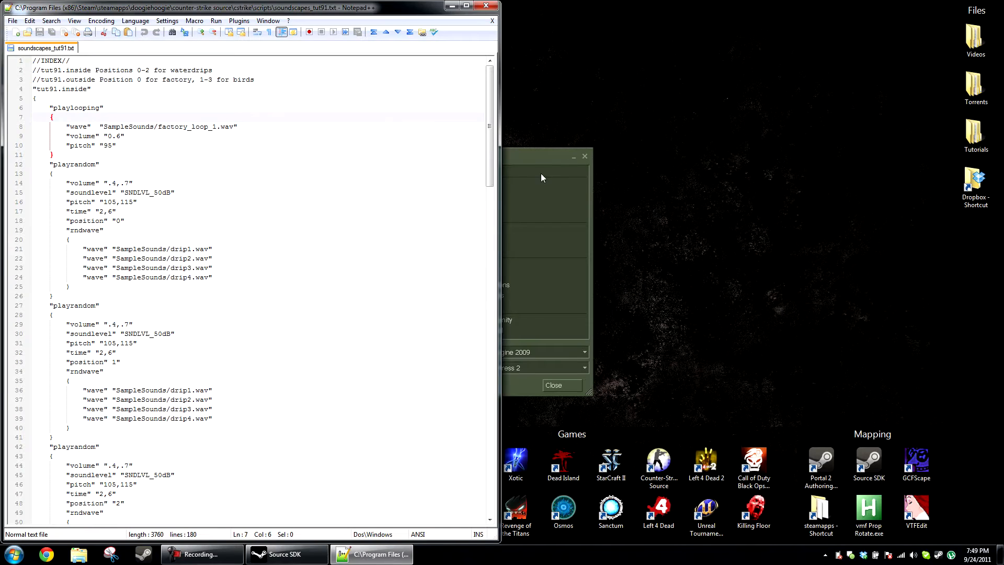
pyautogui.click(541, 178)
# Set the current game to Counter-Strike: Source in Source SDK and launch the Hammer Editor.
pyautogui.click(584, 368)
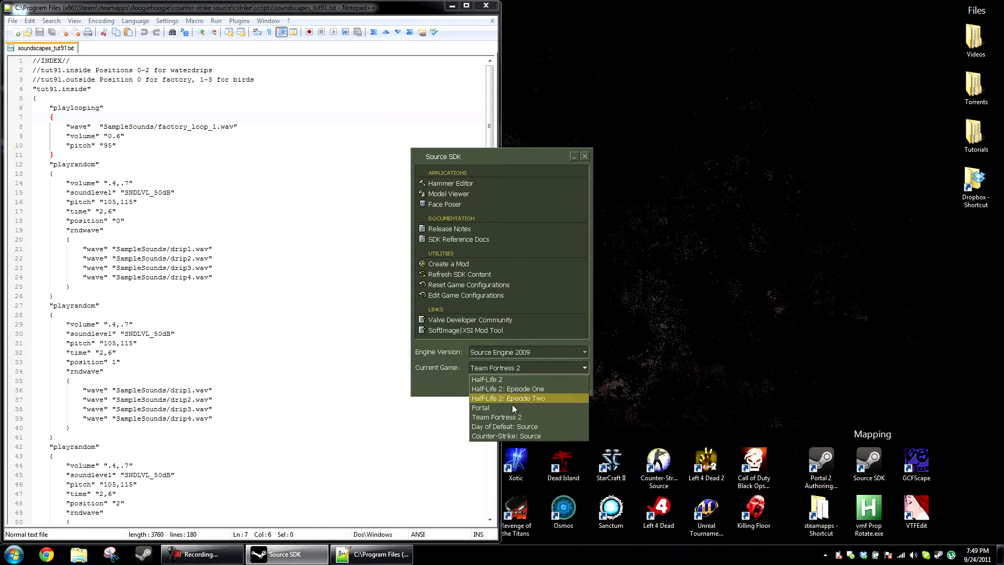
pyautogui.click(512, 435)
pyautogui.doubleClick(474, 184)
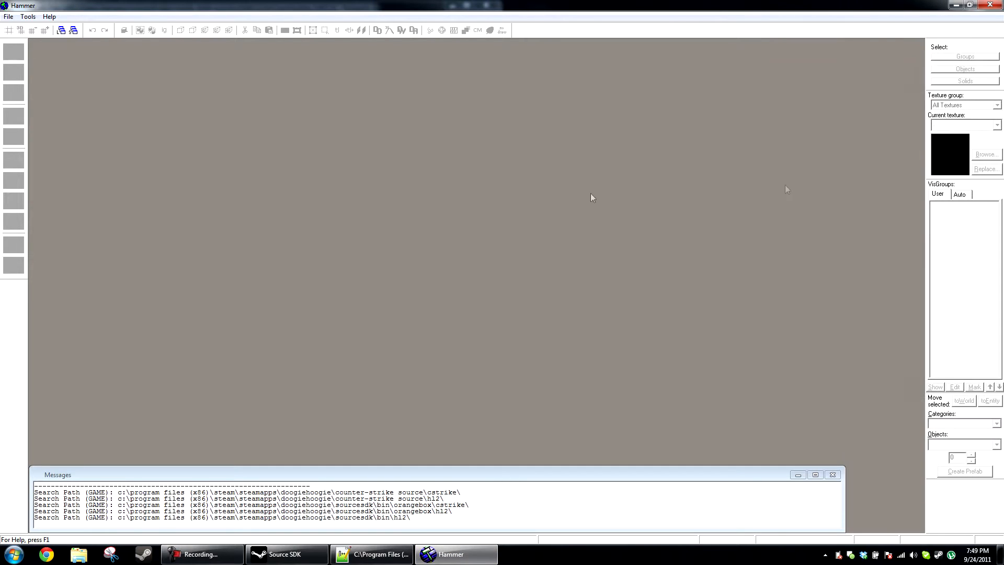
# Open the recent map tut_91_advss.vmf in Hammer.
pyautogui.click(8, 17)
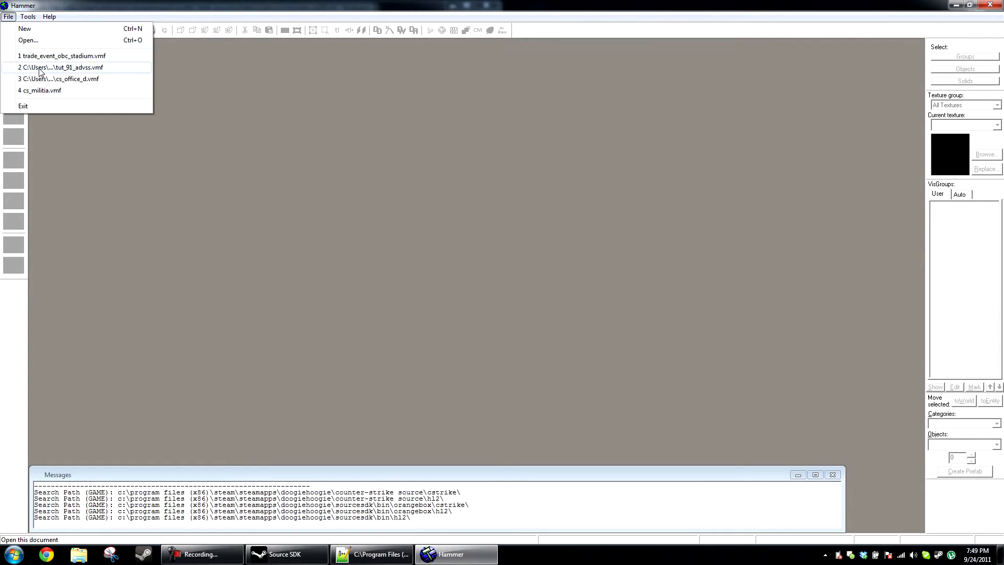
pyautogui.click(39, 68)
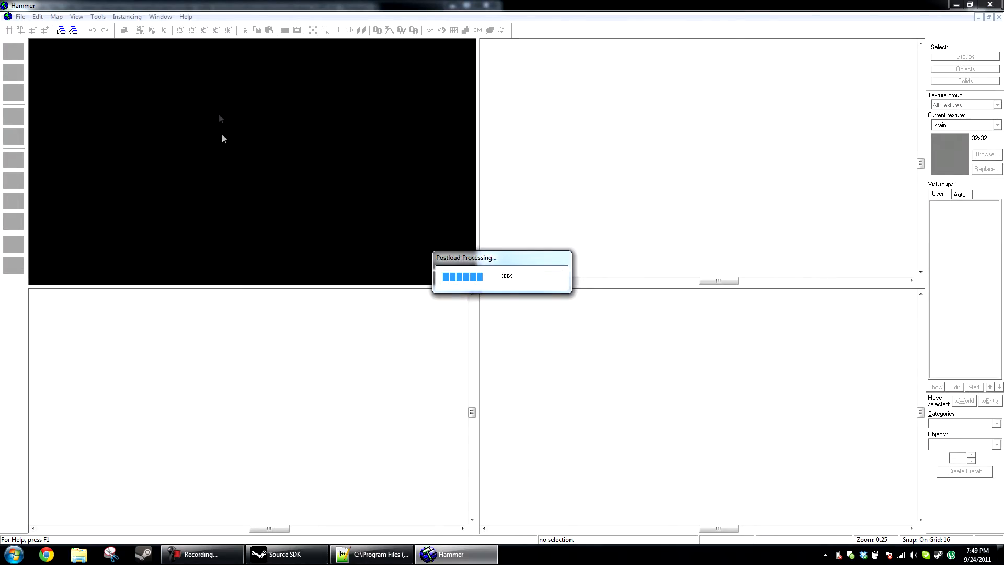
# Place an entity on the floor in front of the player models and change its class to env_soundscape.
pyautogui.press('z')
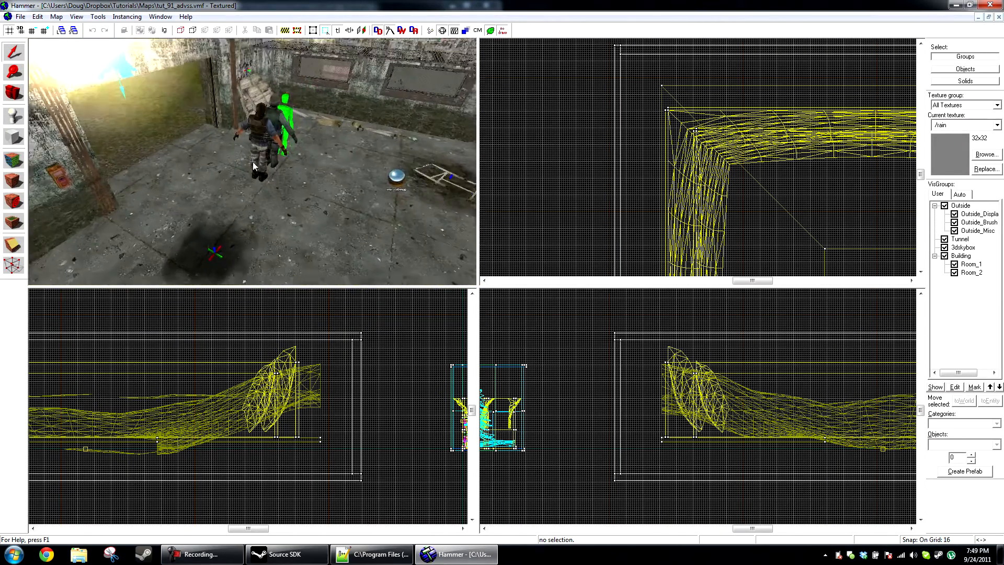
pyautogui.press('z')
pyautogui.click(14, 116)
pyautogui.click(284, 263)
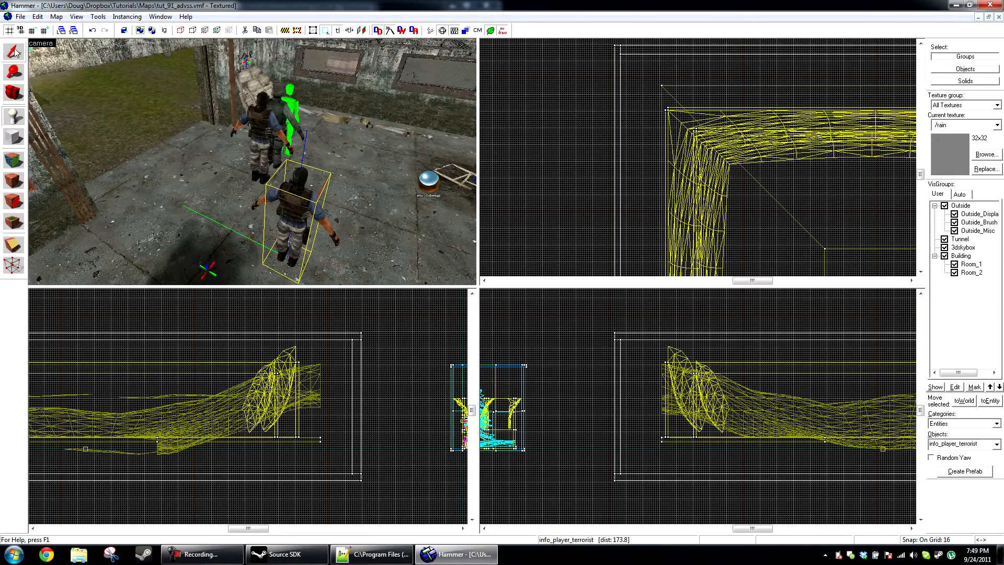
pyautogui.hotkey('alt', 'Return')
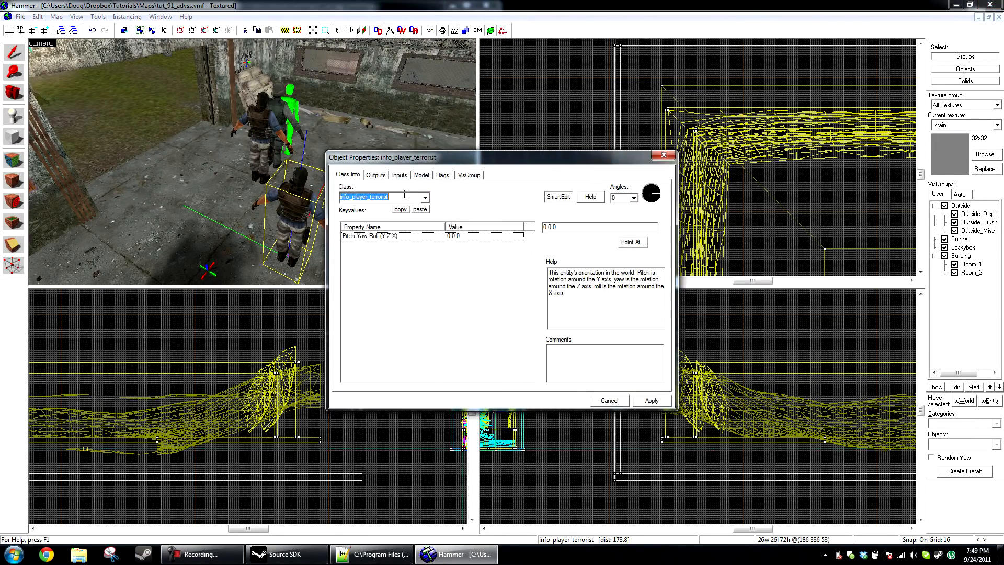
pyautogui.write('env_soundscape')
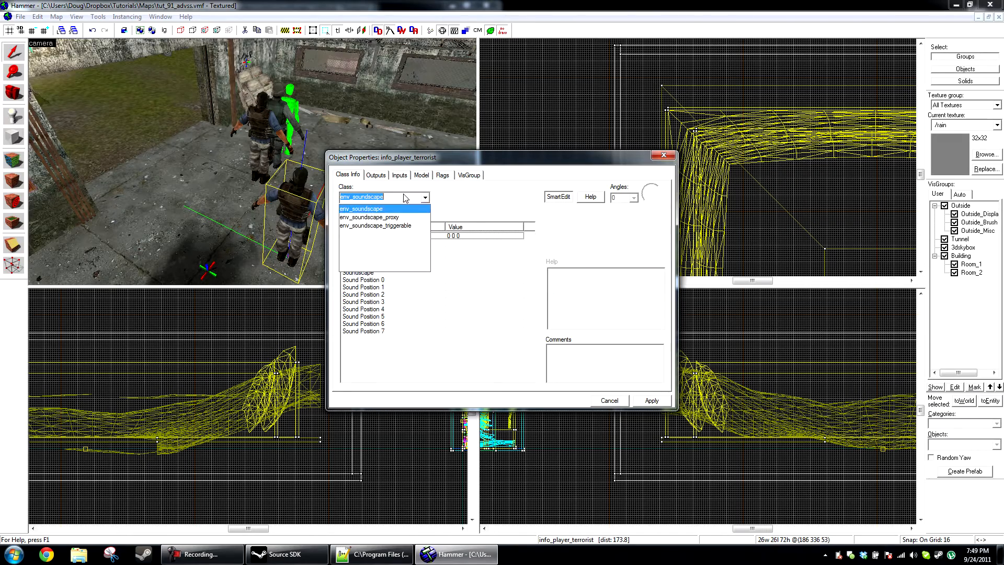
pyautogui.press('Return')
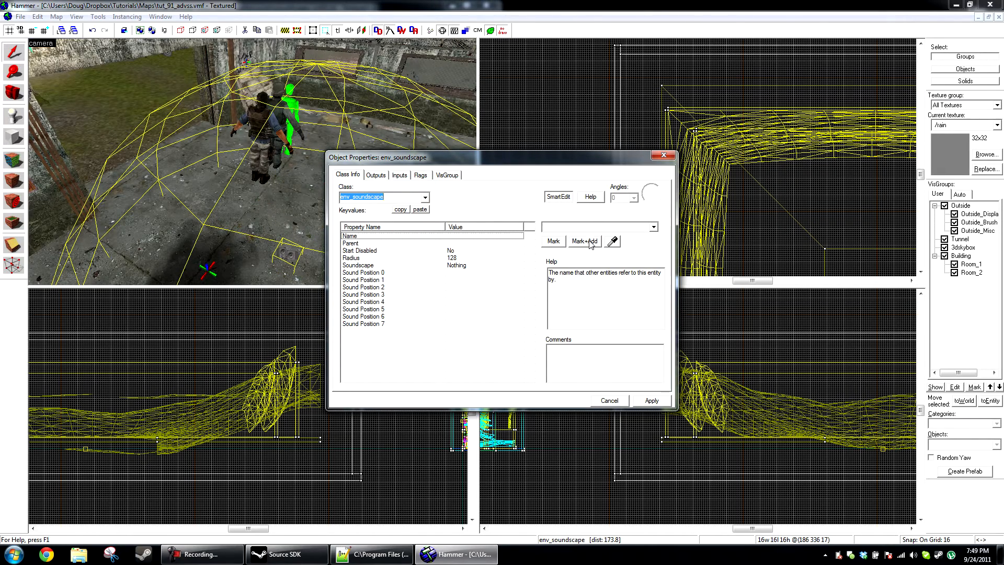
# Set the entity's Soundscape to tut91.inside, copied from soundscapes_tut91.txt, then apply and close its properties.
pyautogui.click(426, 265)
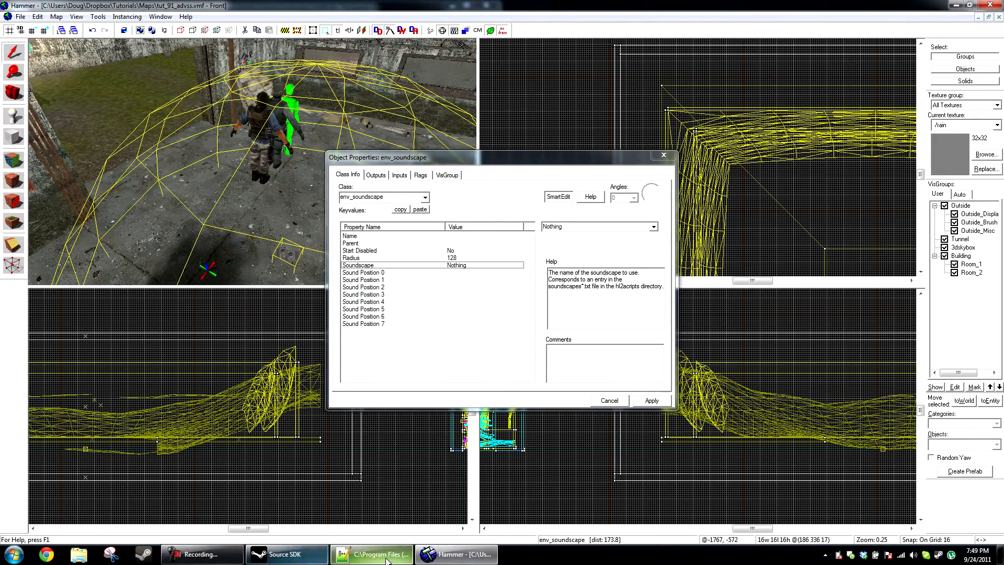
pyautogui.click(373, 553)
pyautogui.moveTo(41, 70); pyautogui.dragTo(91, 66)
pyautogui.hotkey('ctrl', 'c')
pyautogui.hotkey('alt', 'Tab')
pyautogui.hotkey('ctrl', 'v')
pyautogui.click(643, 401)
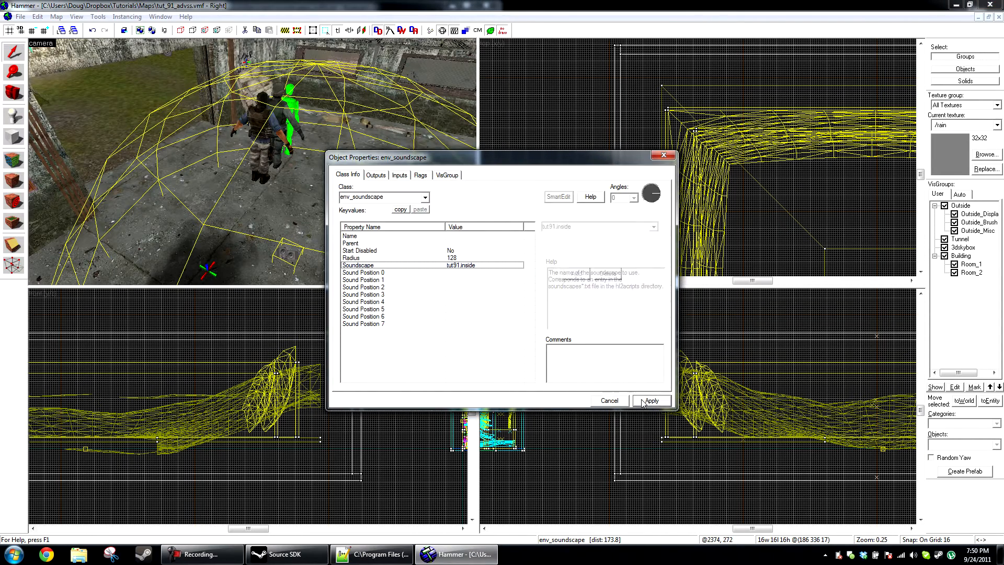
pyautogui.click(606, 400)
# Enlarge the 3D camera view to fill the workspace and look over the room around the env_soundscape.
pyautogui.moveTo(478, 287); pyautogui.dragTo(923, 531)
pyautogui.press('z')
pyautogui.press('s')
pyautogui.press('w')
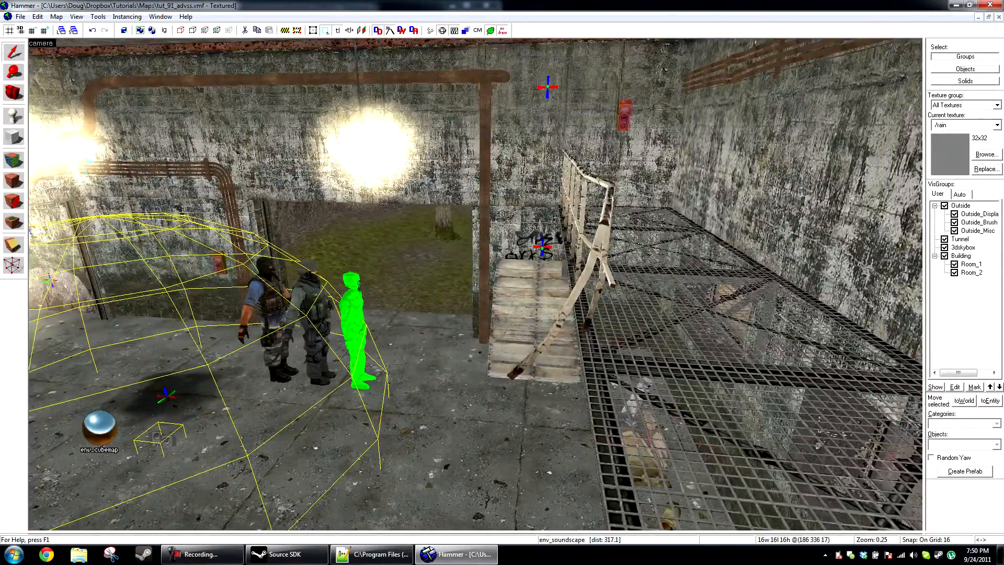
# Examine the doorways between the room, the grassy outdoor area and the passage around the env_soundscape's radius.
pyautogui.press('a')
pyautogui.press('w')
pyautogui.press('s')
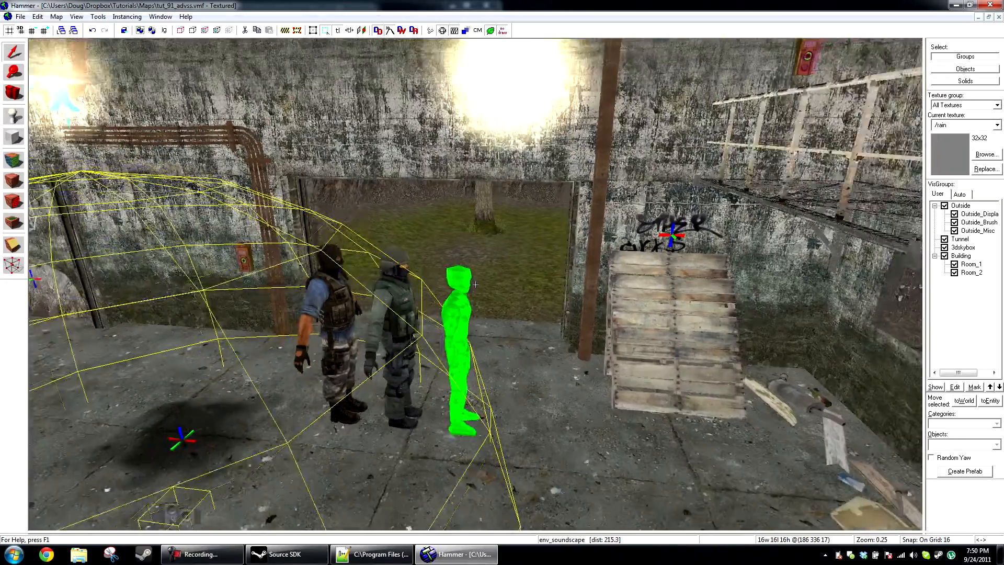
pyautogui.press('w')
pyautogui.press('d')
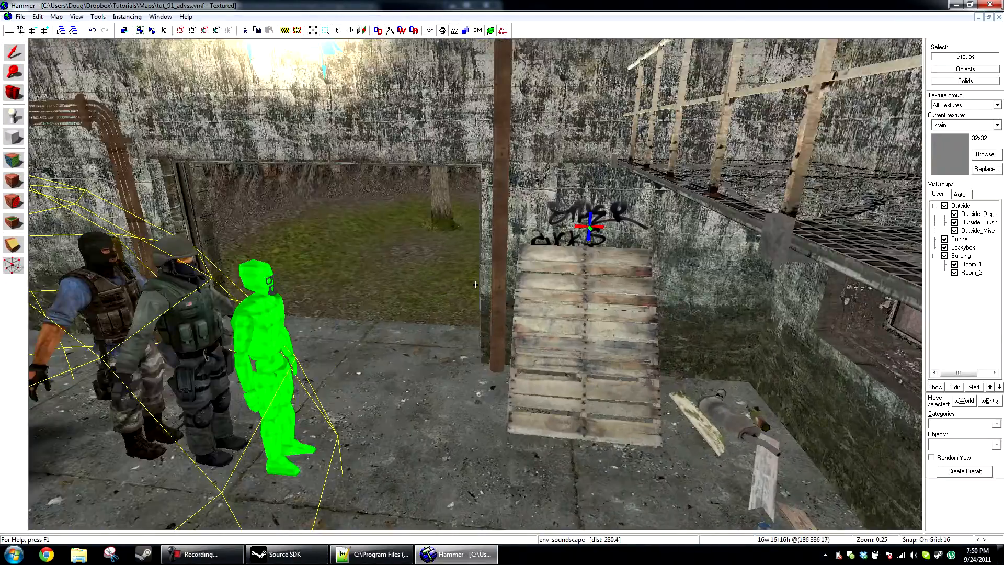
pyautogui.press('w')
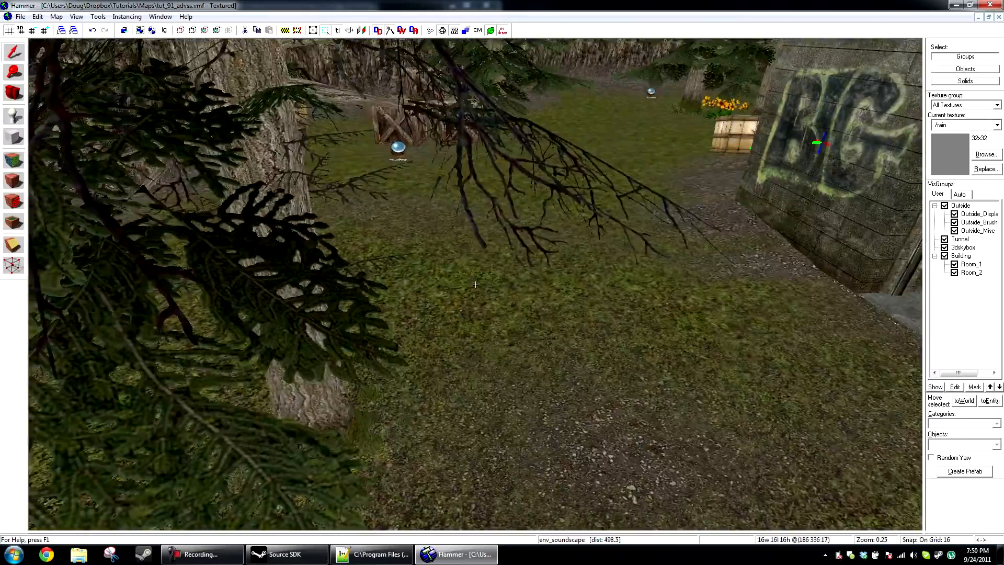
pyautogui.press('w')
pyautogui.press('s')
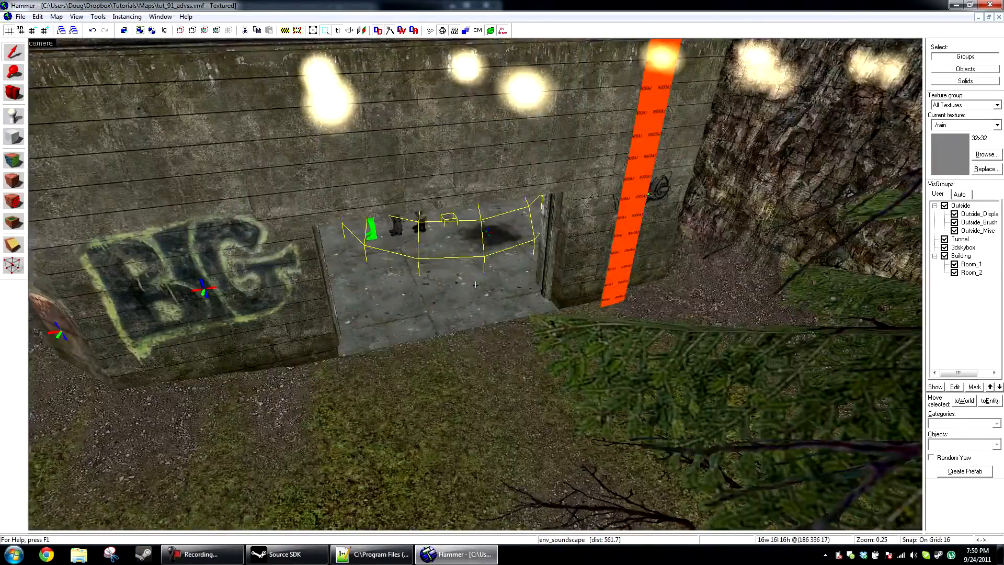
pyautogui.press('a')
pyautogui.press('z')
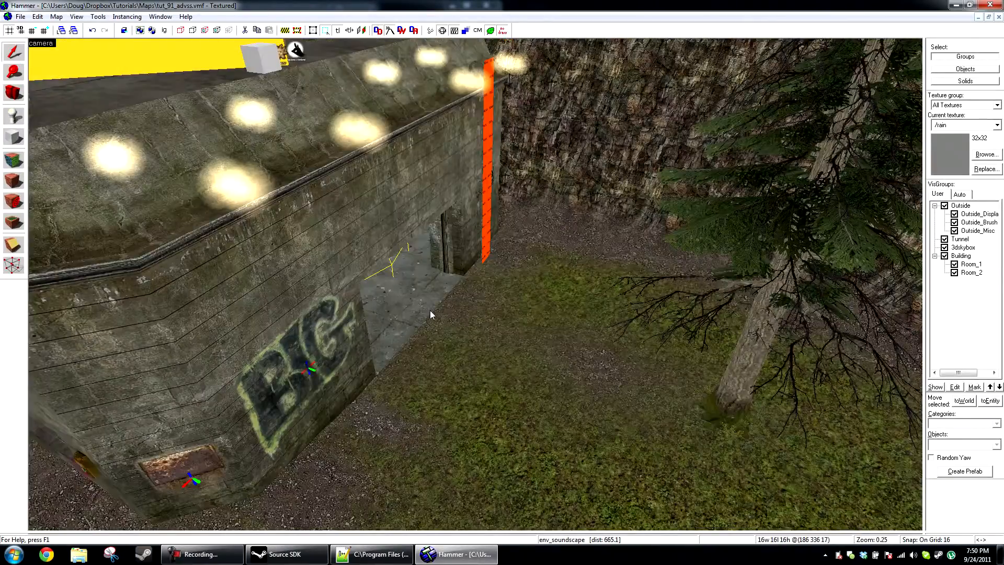
pyautogui.press('w')
pyautogui.press('z')
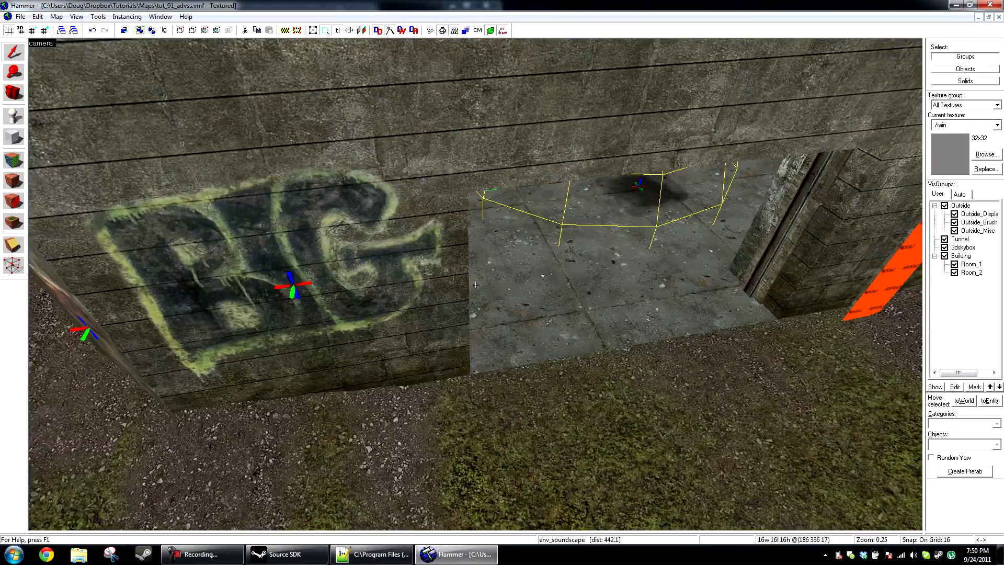
pyautogui.press('s')
pyautogui.press('s')
pyautogui.press('z')
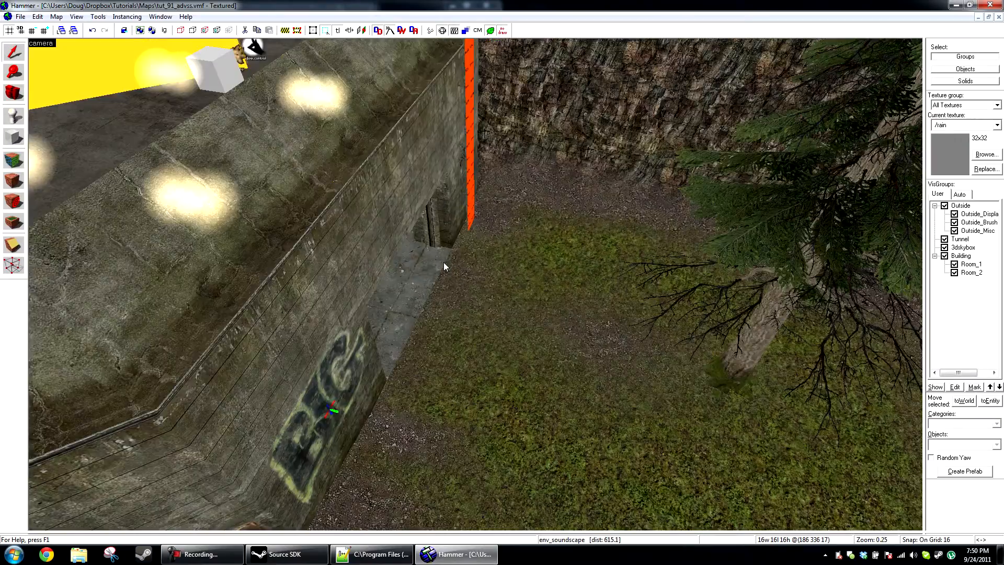
pyautogui.press('w')
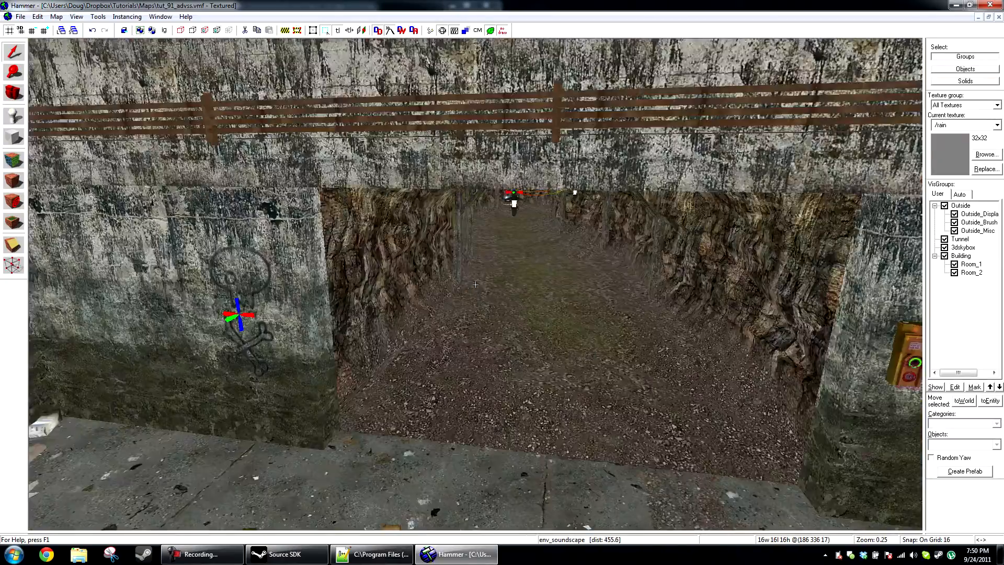
pyautogui.press('z')
pyautogui.press('s')
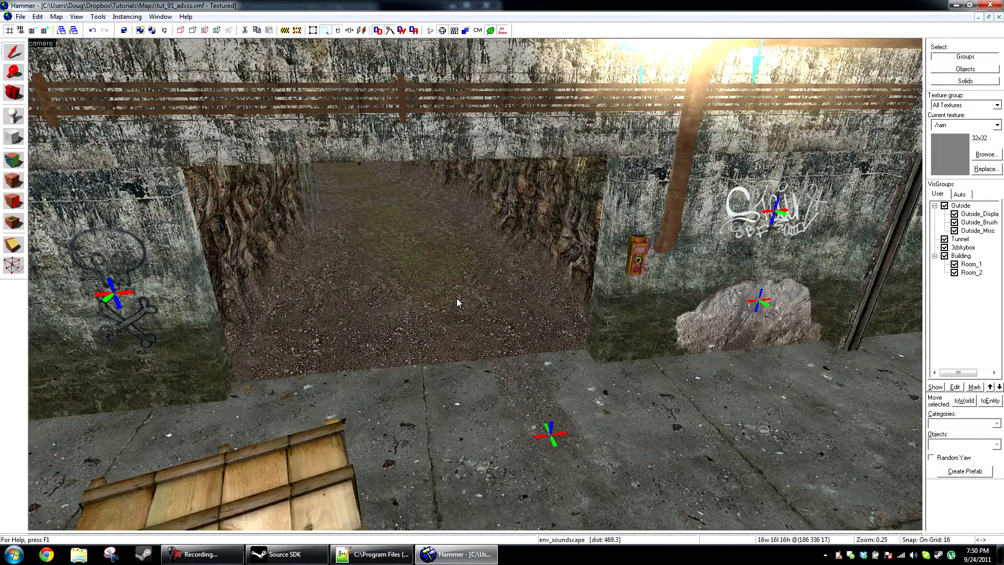
pyautogui.press('w')
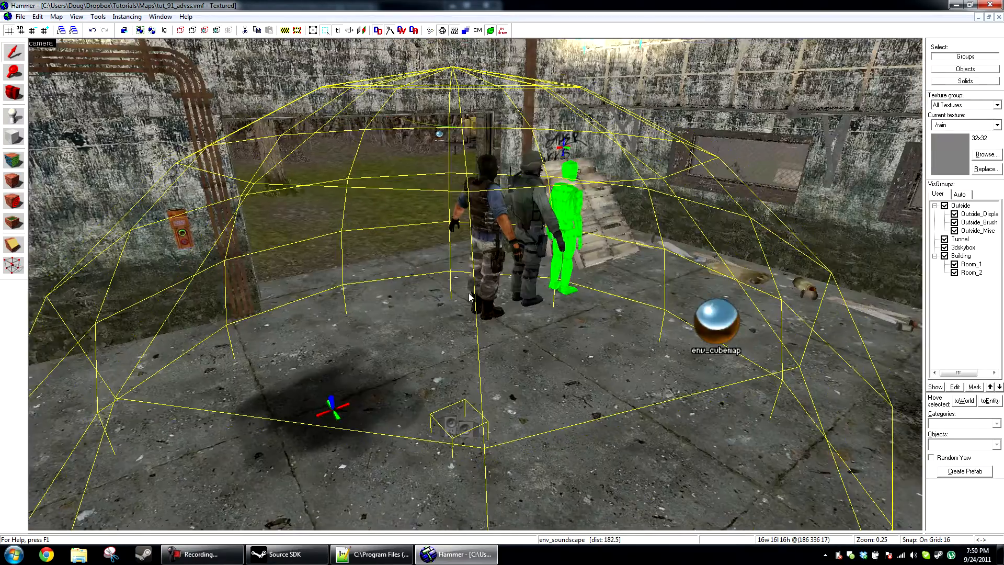
# Restore the four-view layout, hide models in the 2D views and raise the env_soundscape to a height of about 80 units.
pyautogui.hotkey('shift', 'z')
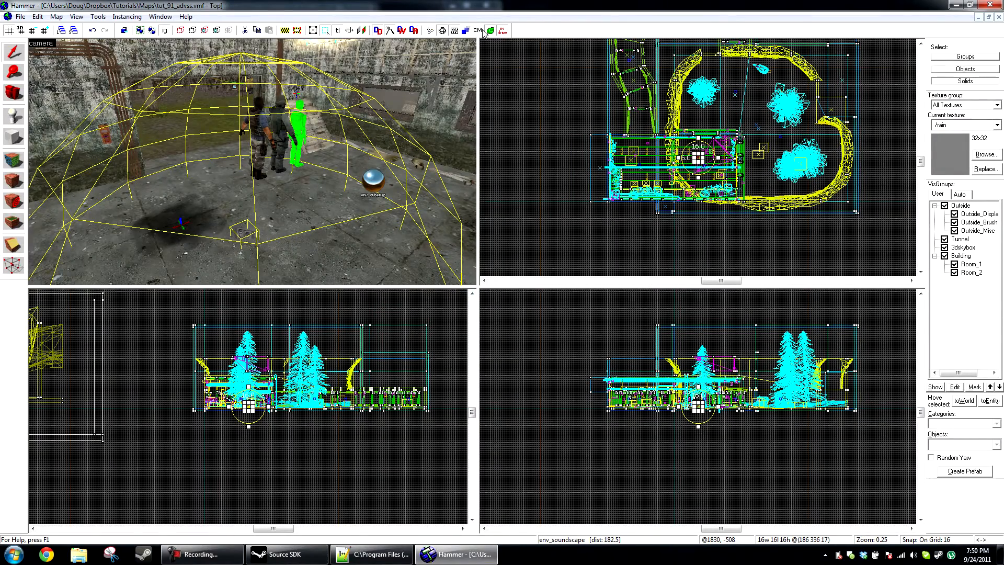
pyautogui.click(455, 31)
pyautogui.scroll(8, 248, 394)
pyautogui.scroll(3, 254, 397)
pyautogui.press('w')
pyautogui.press('z')
pyautogui.press('w')
pyautogui.press('z')
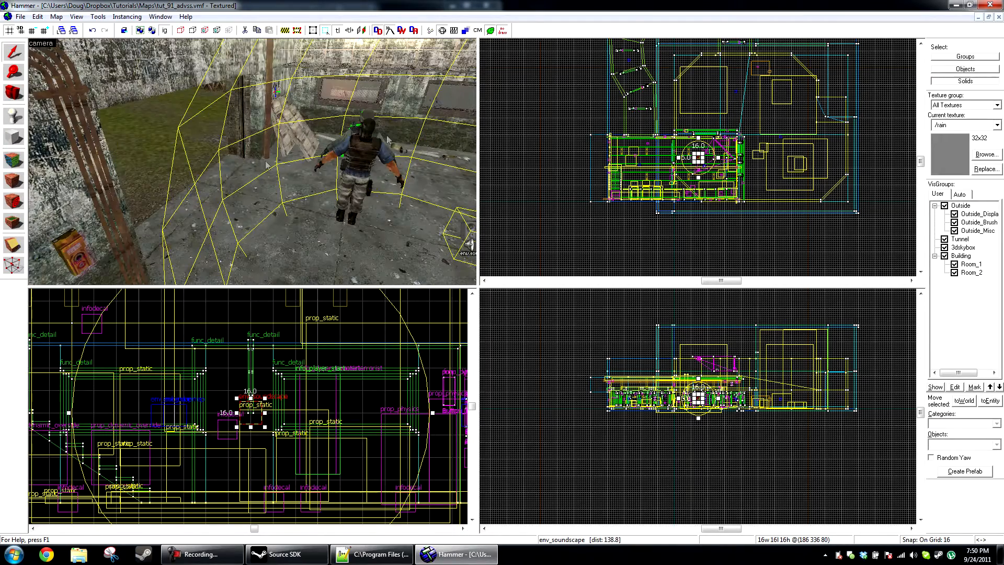
# Move the env_soundscape to about (240, 400) in the floor plan and enlarge its radius to 160.
pyautogui.scroll(10, 718, 142)
pyautogui.moveTo(592, 233); pyautogui.dragTo(630, 182)
pyautogui.press('z')
pyautogui.press('s')
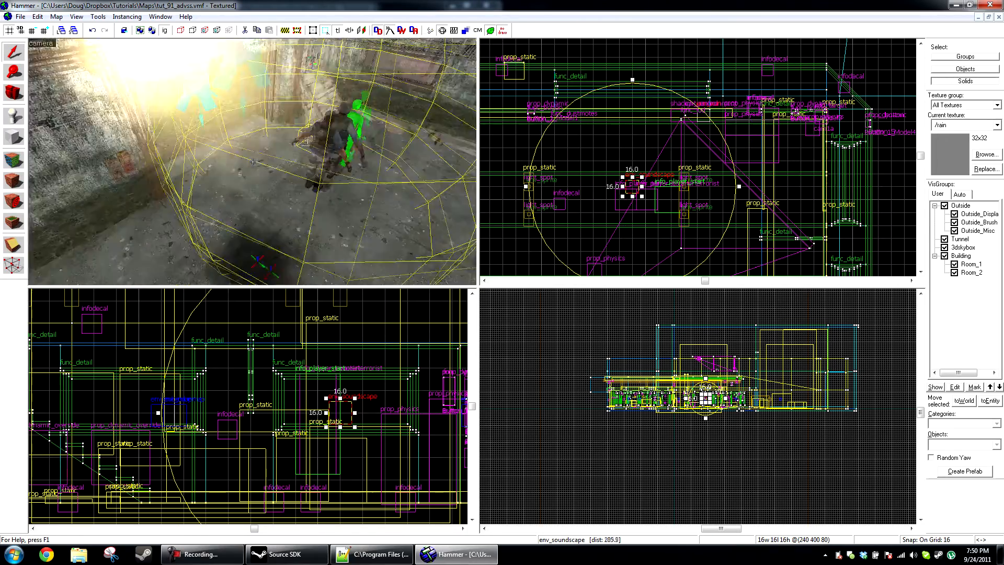
pyautogui.moveTo(739, 187); pyautogui.dragTo(760, 200)
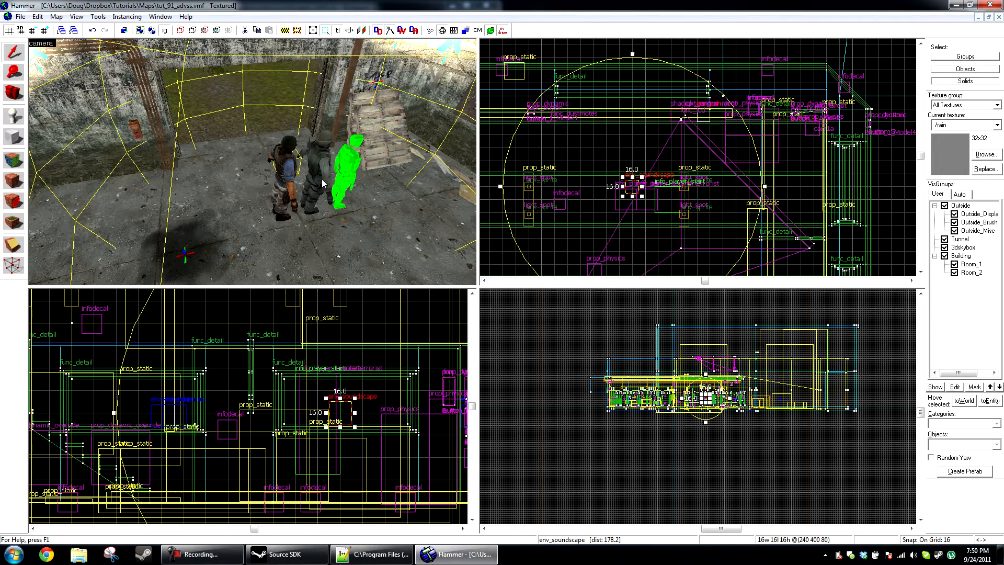
# Inspect how far the env_soundscape's enlarged sphere reaches across the room and through the outside doorway.
pyautogui.press('z')
pyautogui.press('w')
pyautogui.press('a')
pyautogui.press('w')
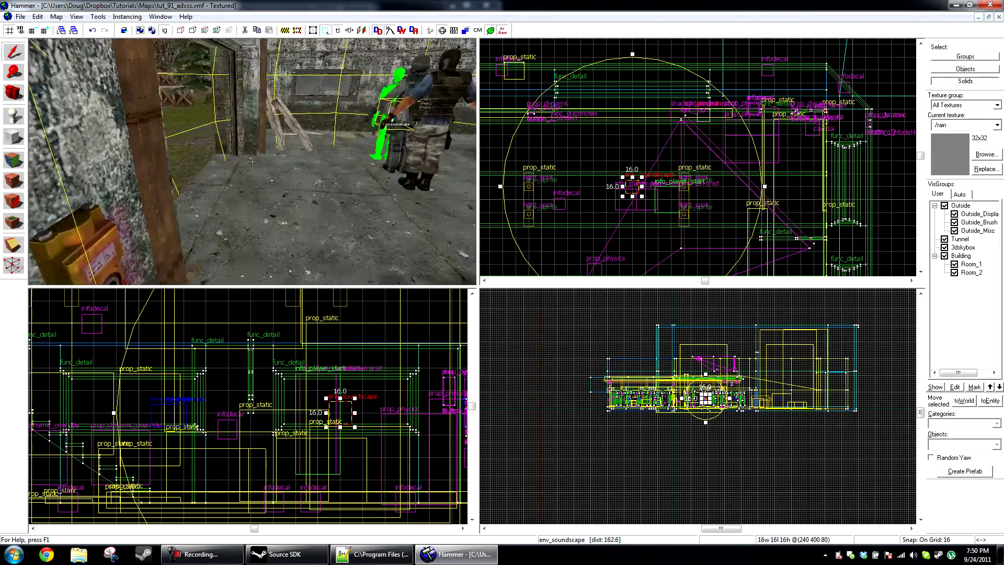
pyautogui.press('w')
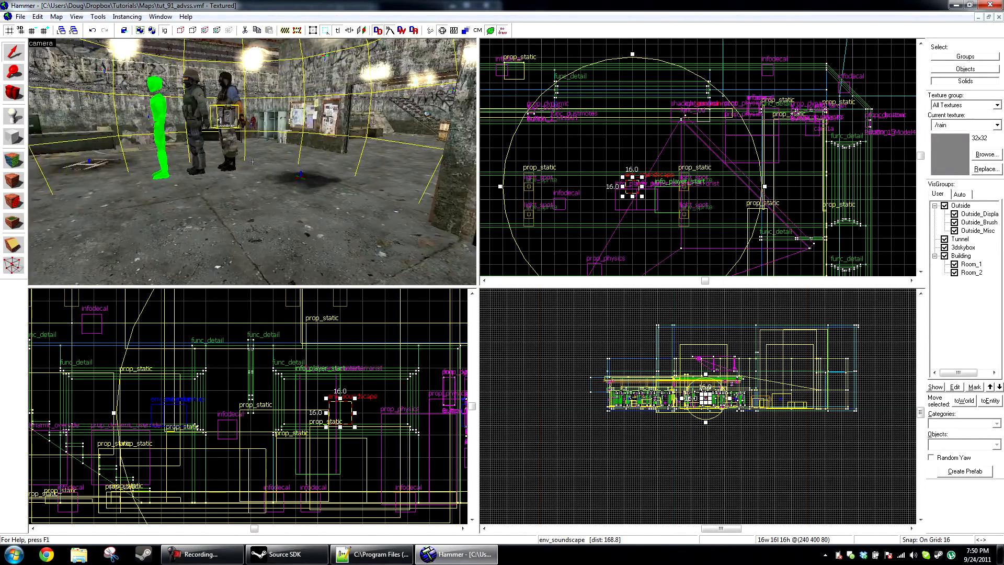
pyautogui.press('w')
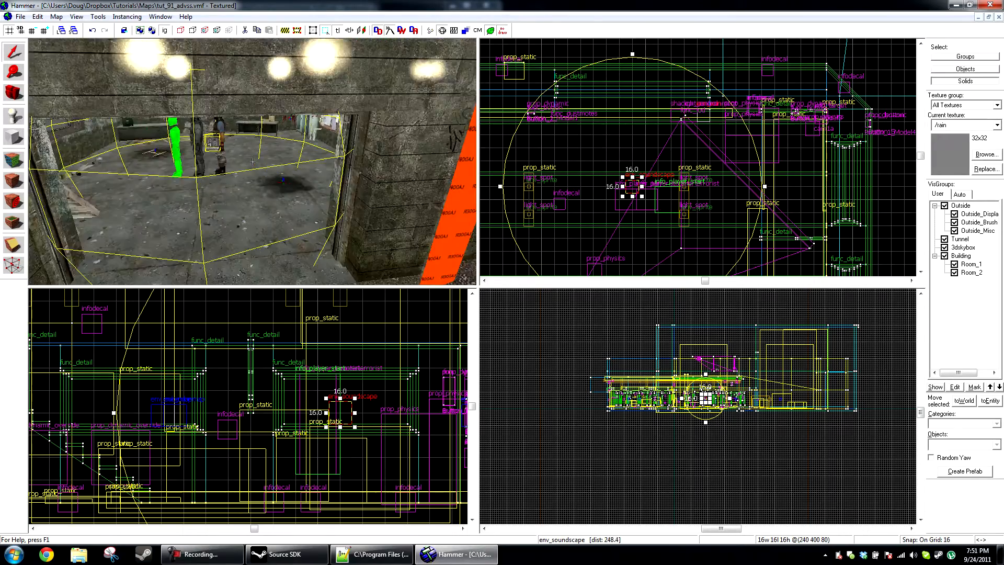
pyautogui.press('s')
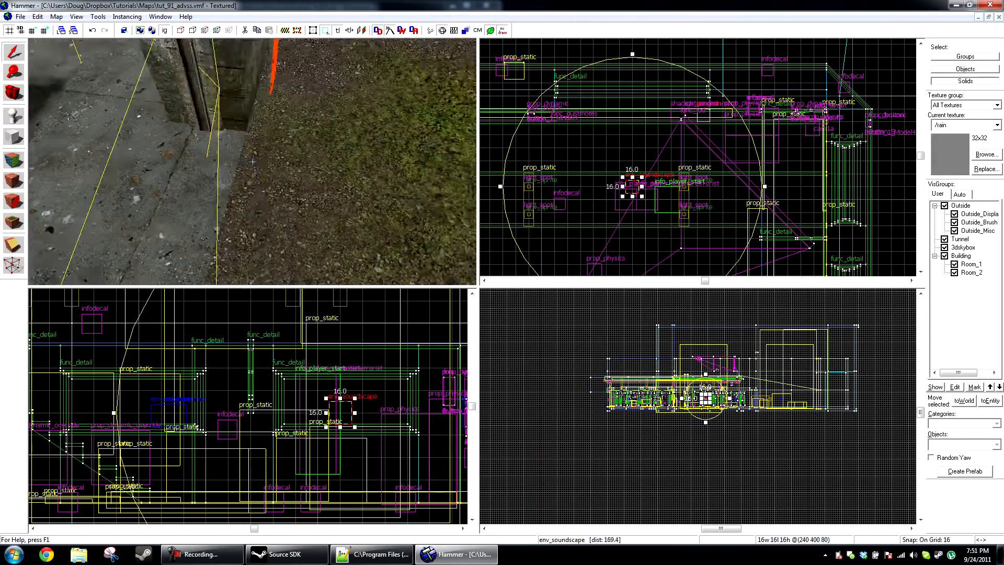
pyautogui.press('s')
pyautogui.press('z')
# Check the sound positions listed in soundscapes_tut91.txt, return to Hammer and place an entity on the floor near the lockers.
pyautogui.click(401, 561)
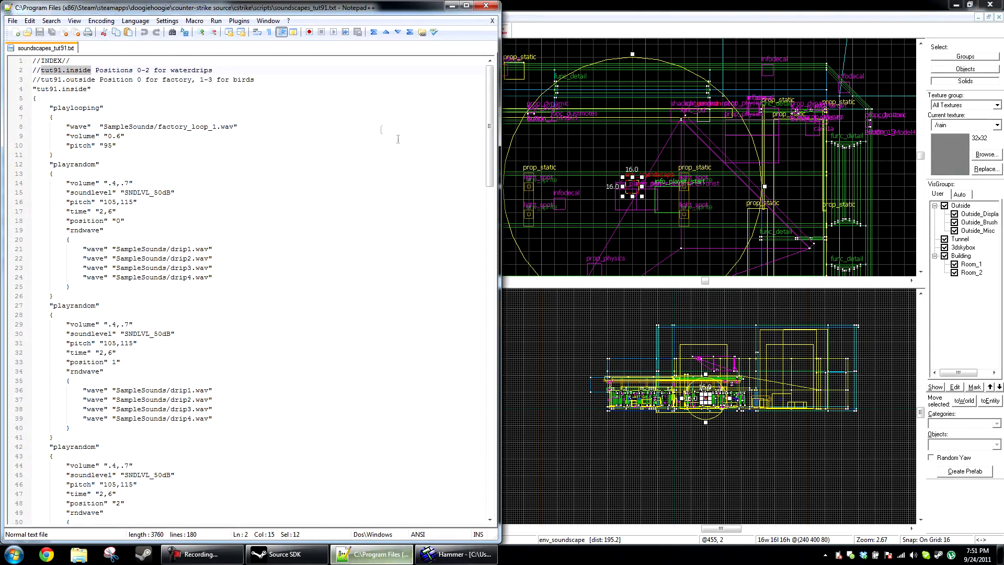
pyautogui.click(589, 5)
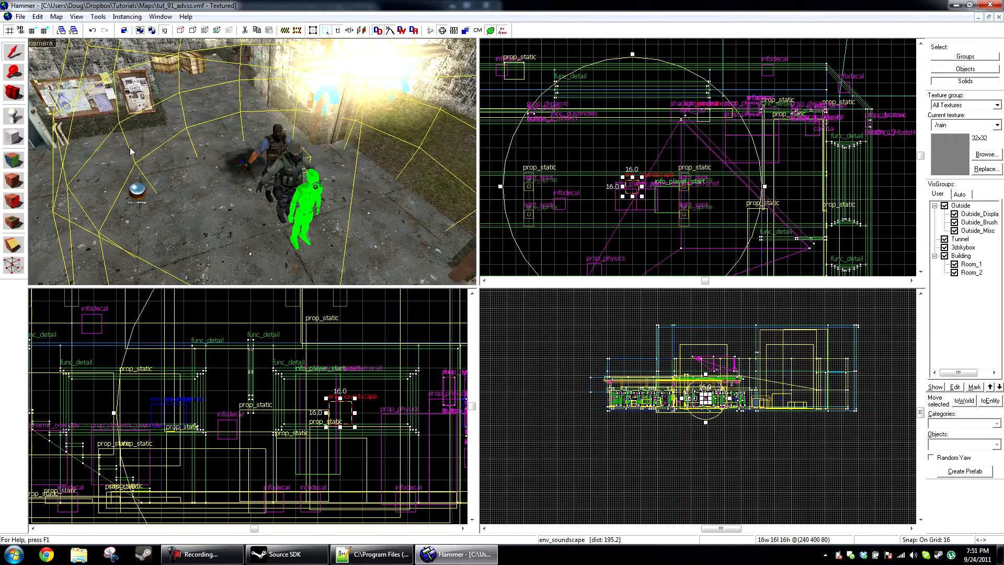
pyautogui.press('a')
pyautogui.click(13, 116)
pyautogui.click(176, 219)
pyautogui.press('a')
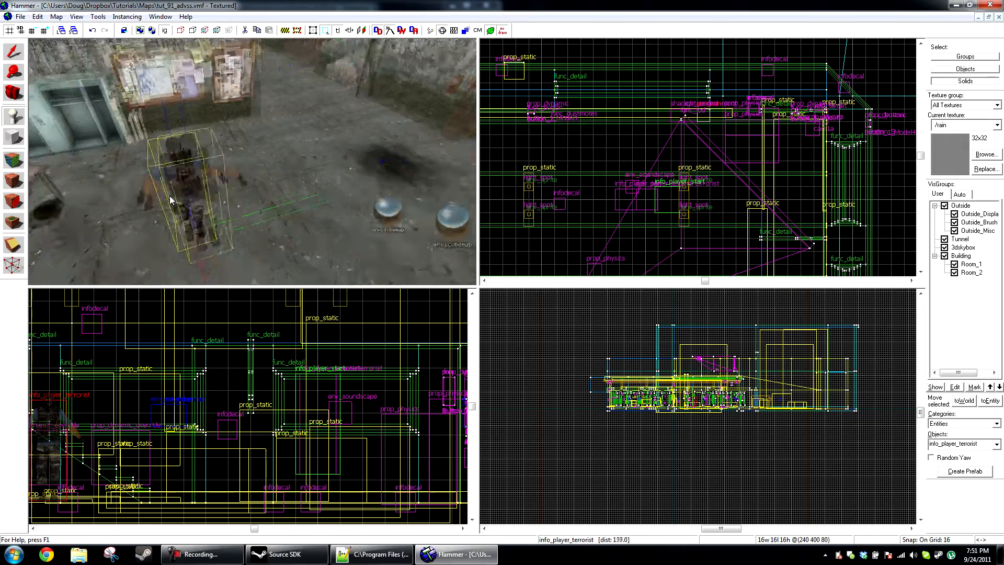
pyautogui.press('w')
pyautogui.hotkey('shift', 's')
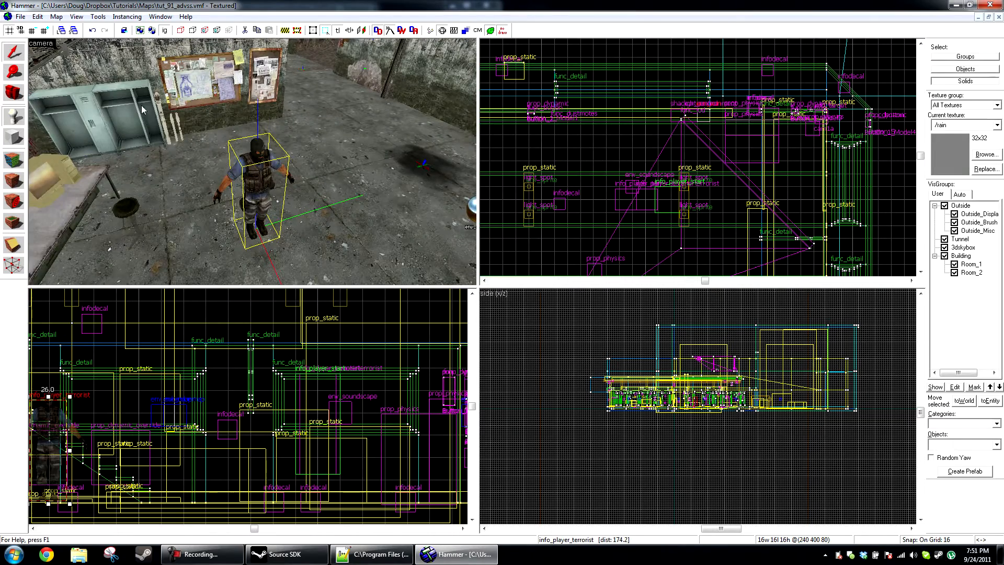
# Change the new entity's class to info_target, name it SoundScape_1_pos_1, apply and close its properties.
pyautogui.doubleClick(271, 171)
pyautogui.write('info_target')
pyautogui.press('Return')
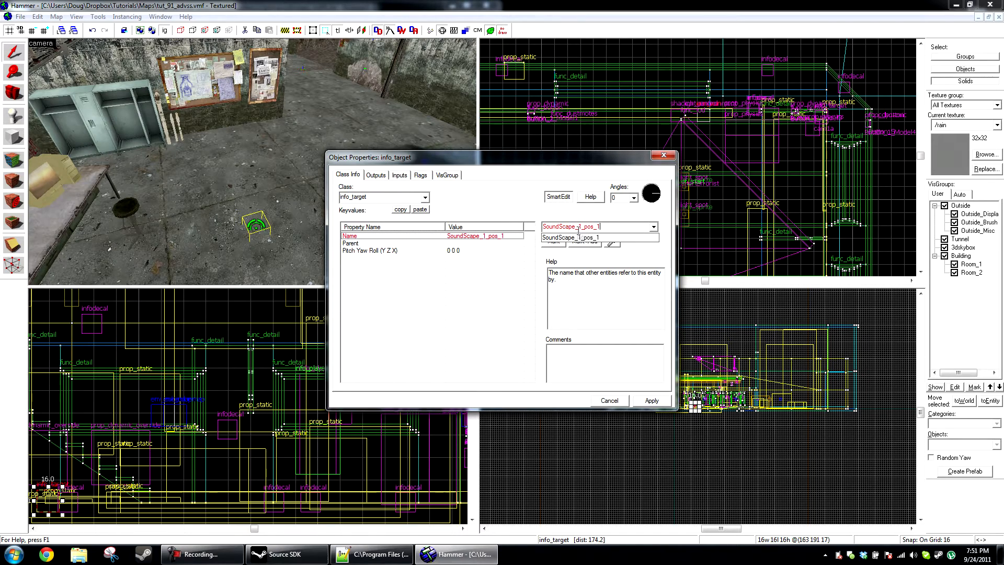
pyautogui.press('Return')
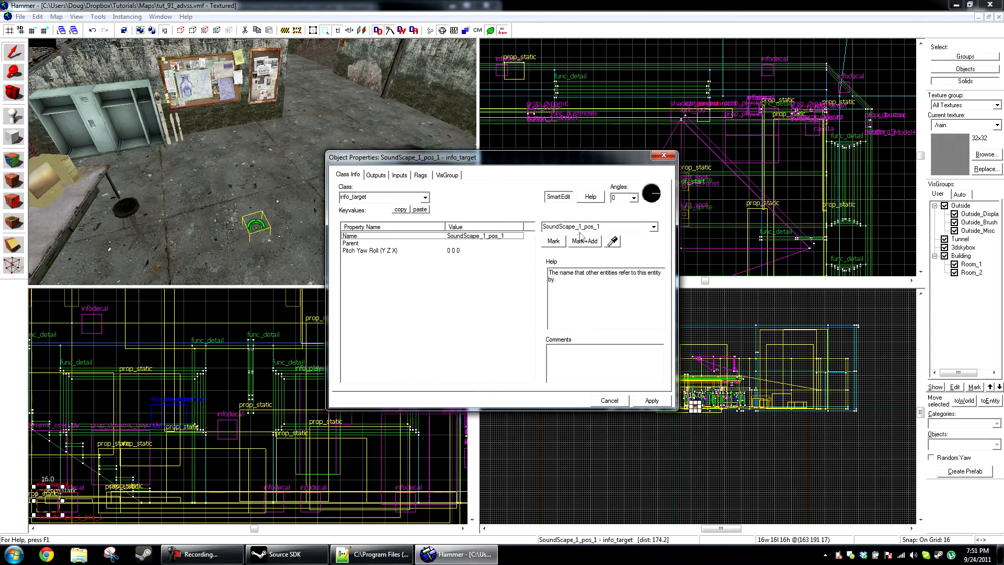
pyautogui.click(609, 400)
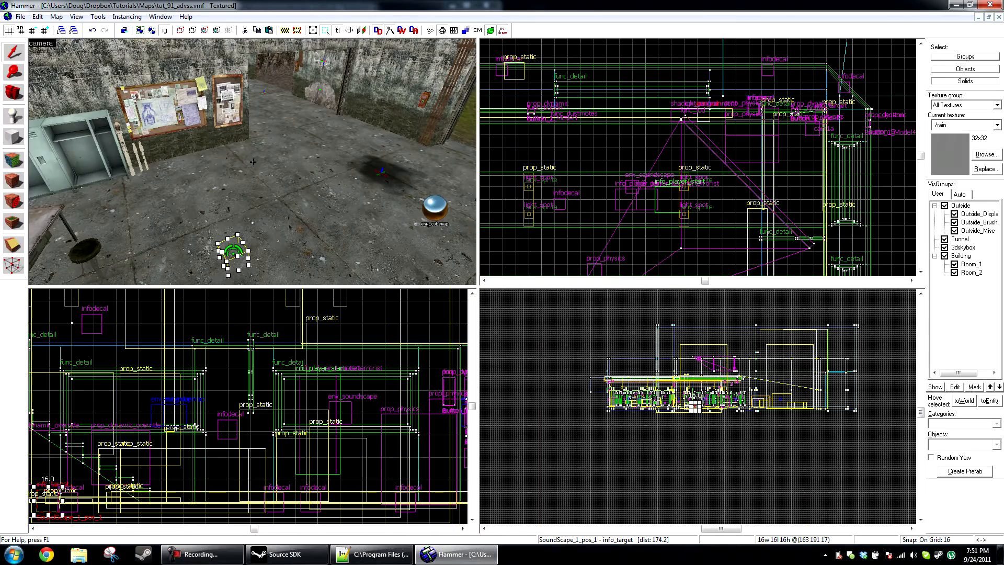
# Relocate the SoundScape_1_pos_1 info_target to the end of the rusty pipe in the upper wall corner.
pyautogui.press('Escape')
pyautogui.press('z')
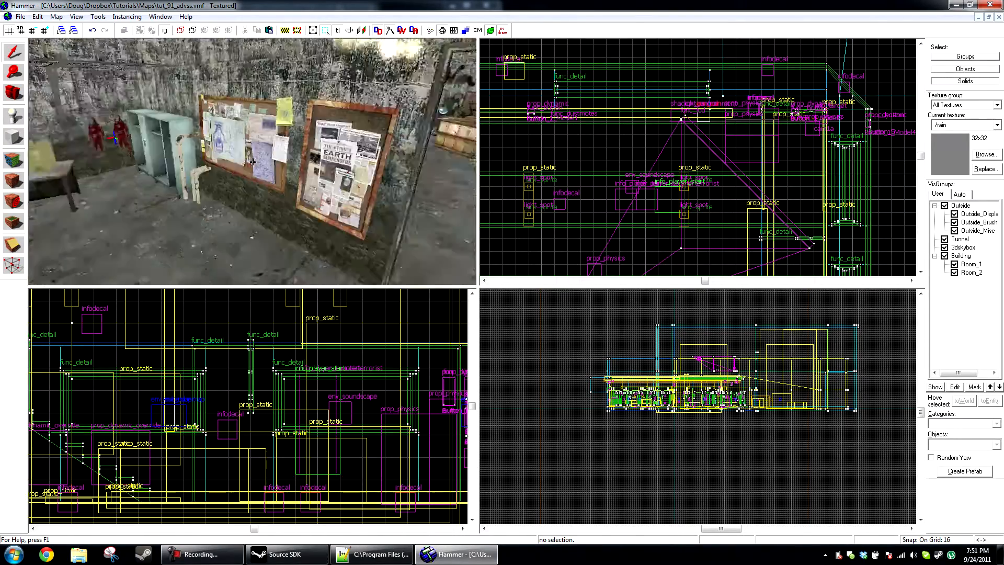
pyautogui.press('z')
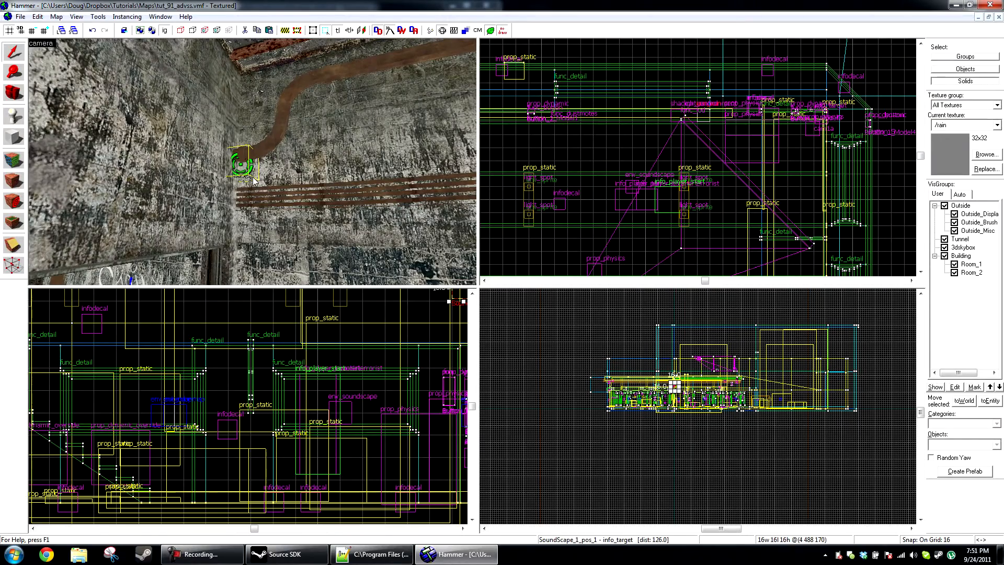
# Place a copy of the info_target on the wall below the end of the large pipe above the metal walkway.
pyautogui.hotkey('ctrl', 'shift', 'v')
pyautogui.press('Return')
pyautogui.press('z')
pyautogui.press('w')
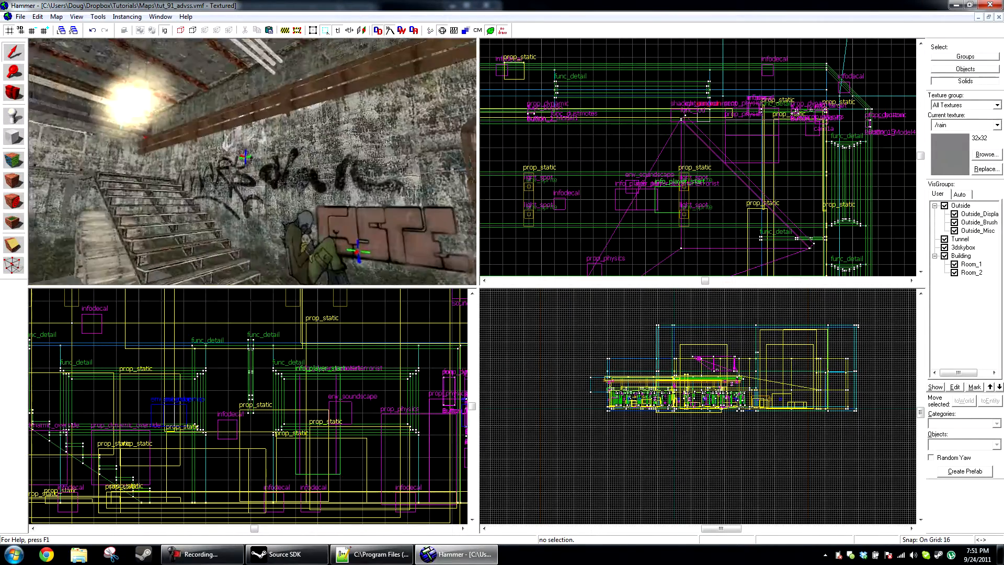
pyautogui.press('z')
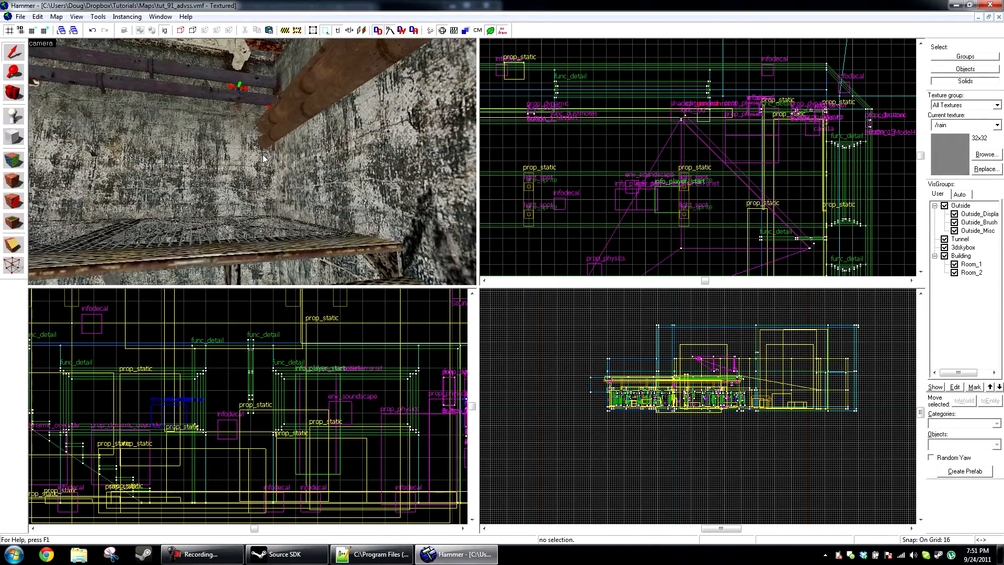
pyautogui.doubleClick(262, 155)
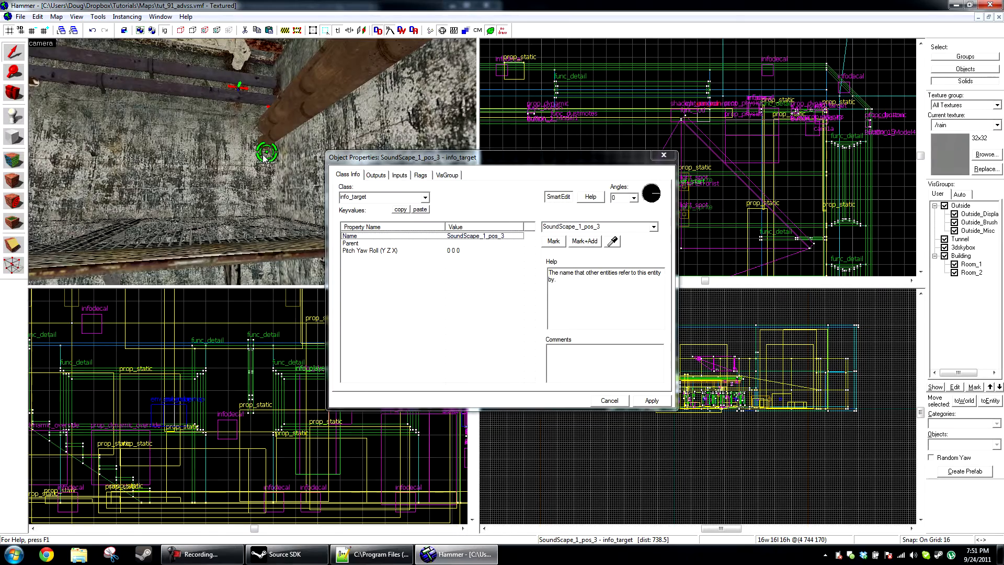
# Place another info_target copy high on the wall beside the ceiling beams.
pyautogui.press('Escape')
pyautogui.press('z')
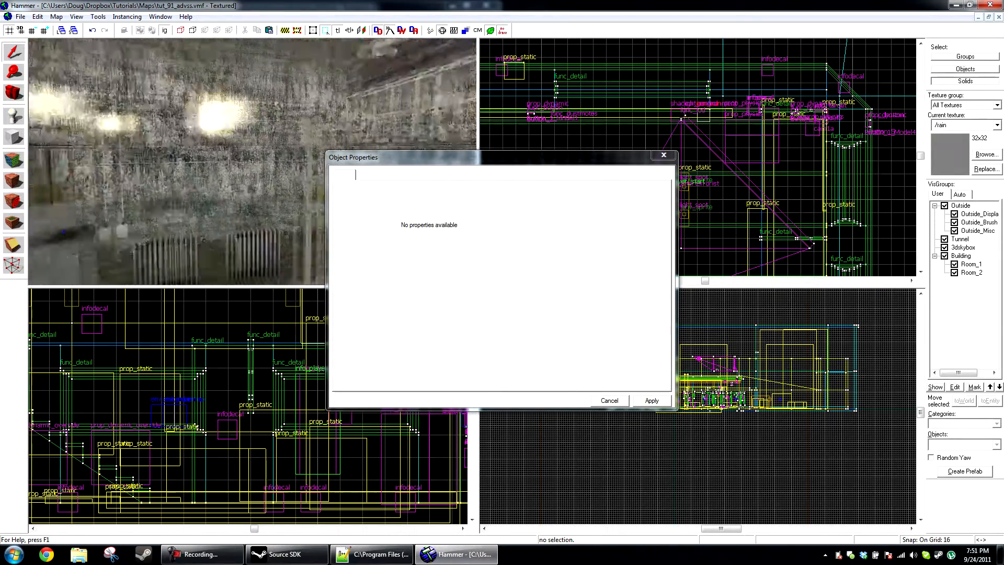
pyautogui.press('z')
pyautogui.click(256, 159)
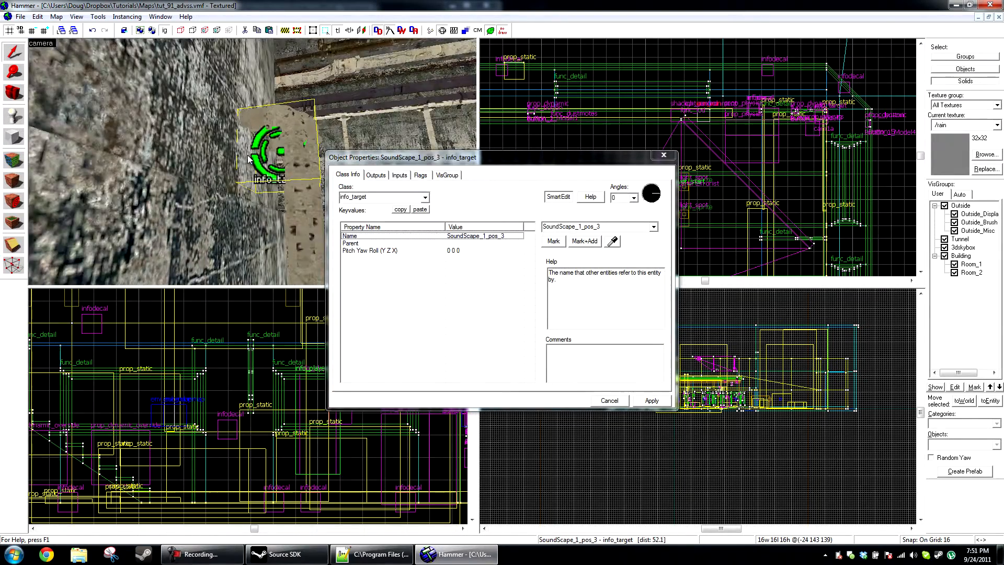
# Select the env_soundscape beside the player models and assign the pipe-end target SoundScape_1_pos_1 to its Sound Position 0.
pyautogui.press('z')
pyautogui.press('w')
pyautogui.press('z')
pyautogui.press('z')
pyautogui.press('w')
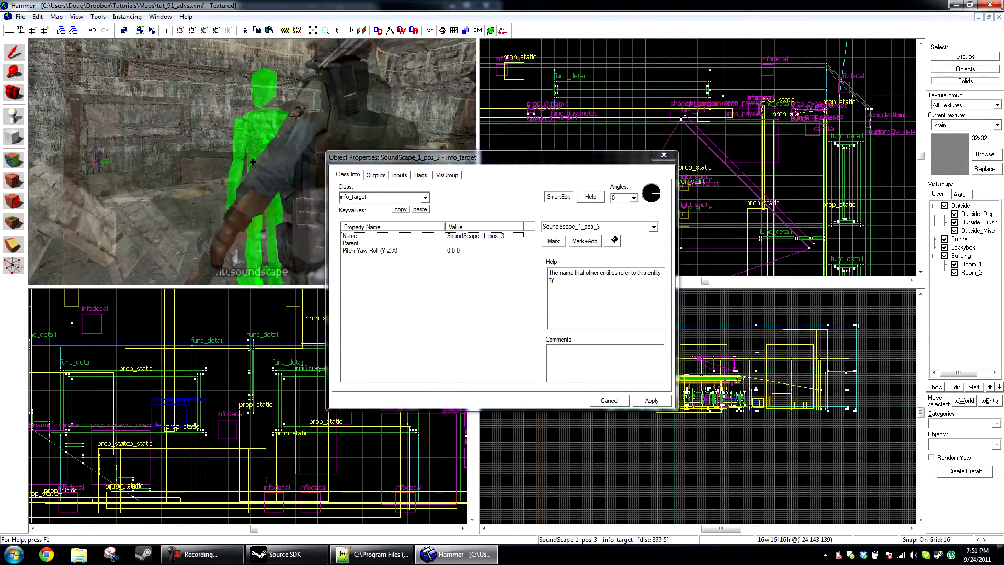
pyautogui.click(197, 142)
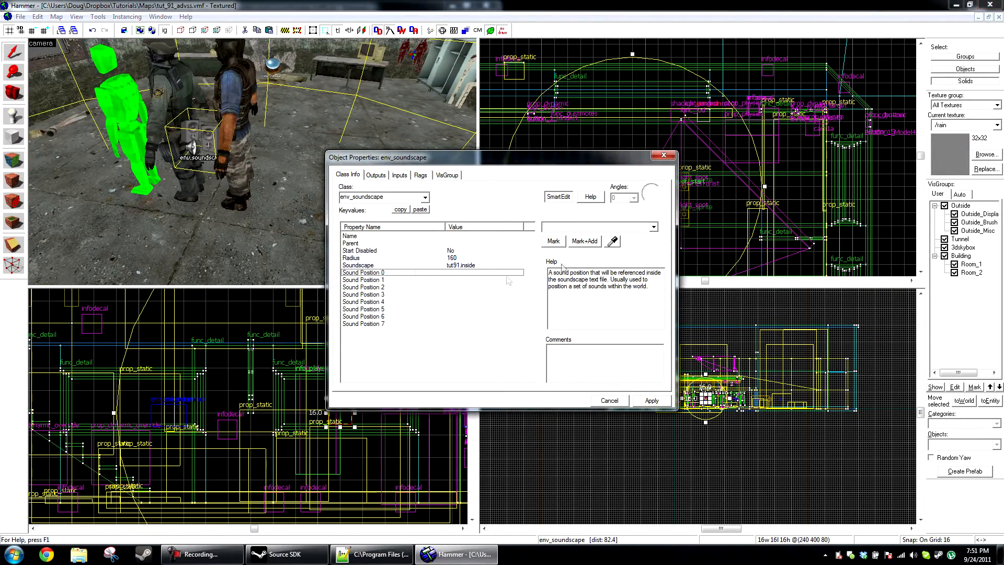
pyautogui.press('z')
pyautogui.press('w')
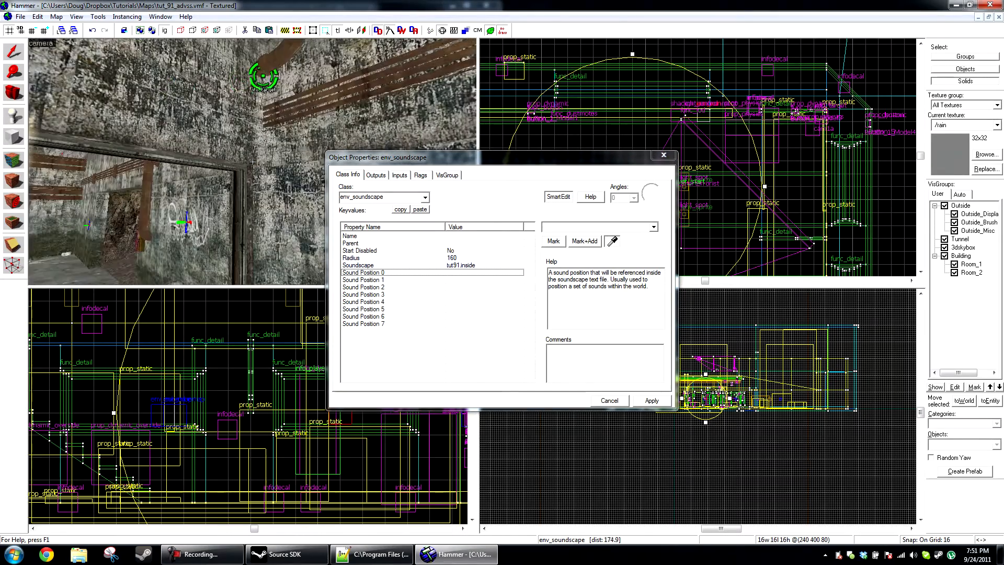
# Pick the info_target SoundScape_1_pos_2 as the env_soundscape's Sound Position 1.
pyautogui.click(484, 286)
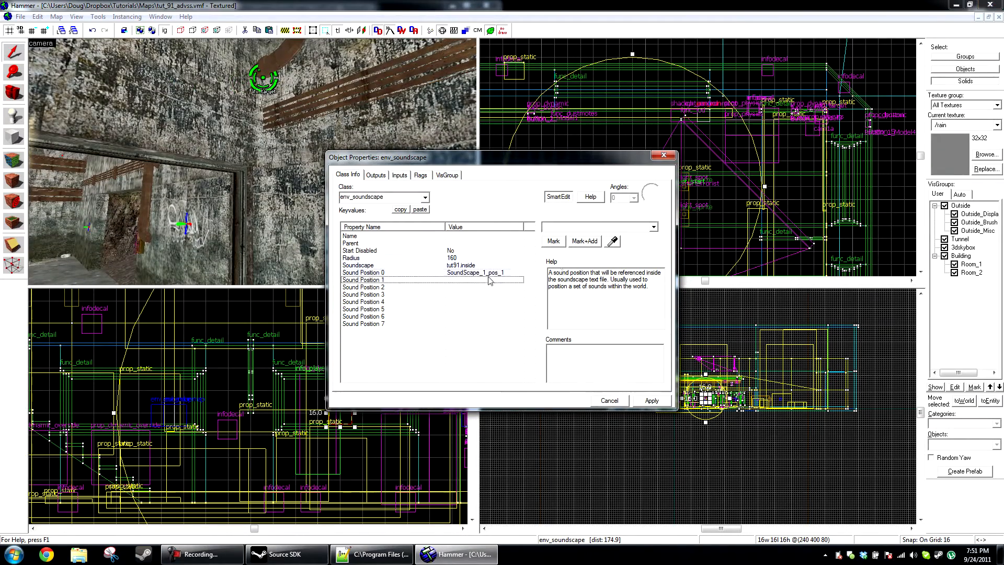
pyautogui.click(612, 241)
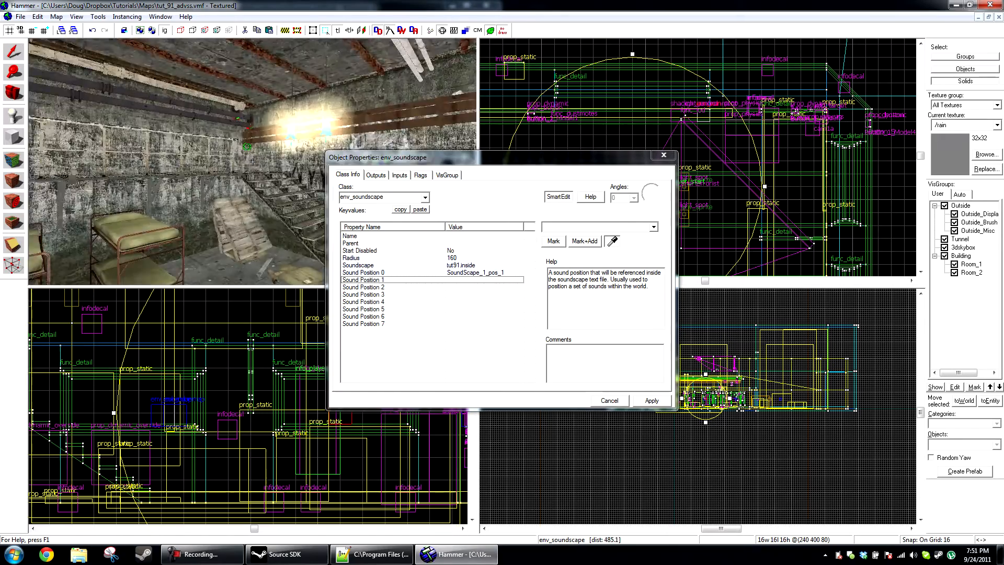
pyautogui.press('z')
# Pick SoundScape_1_pos_3 by the ceiling beams as Sound Position 2, apply and close the env_soundscape's properties.
pyautogui.click(512, 287)
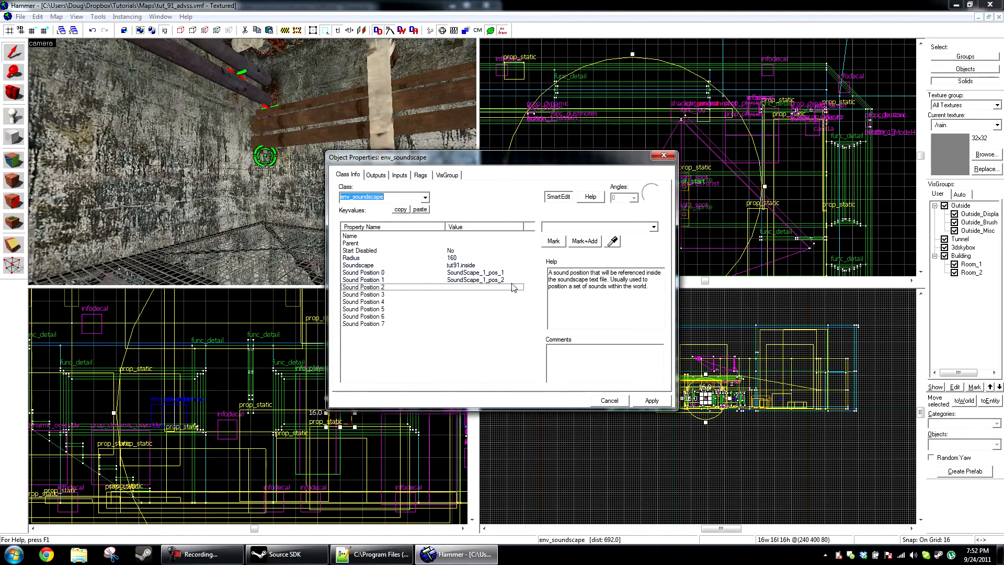
pyautogui.click(617, 240)
pyautogui.press('z')
pyautogui.press('w')
pyautogui.press('z')
pyautogui.click(656, 400)
pyautogui.click(623, 401)
# Place a copy of the env_soundscape in the neighbouring room with the wooden crates, at about (-272 384 80).
pyautogui.press('z')
pyautogui.press('s')
pyautogui.press('z')
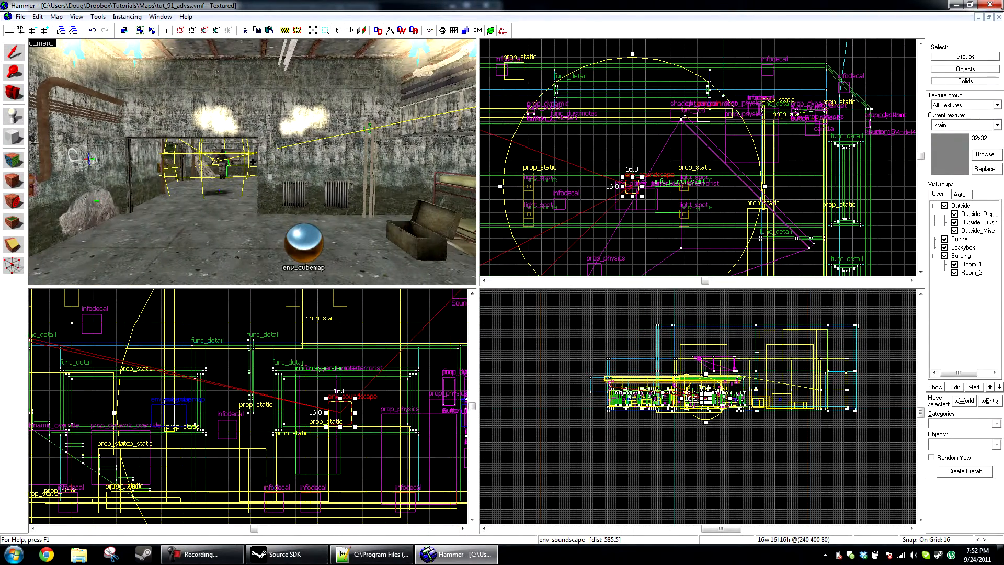
pyautogui.press('z')
pyautogui.press('w')
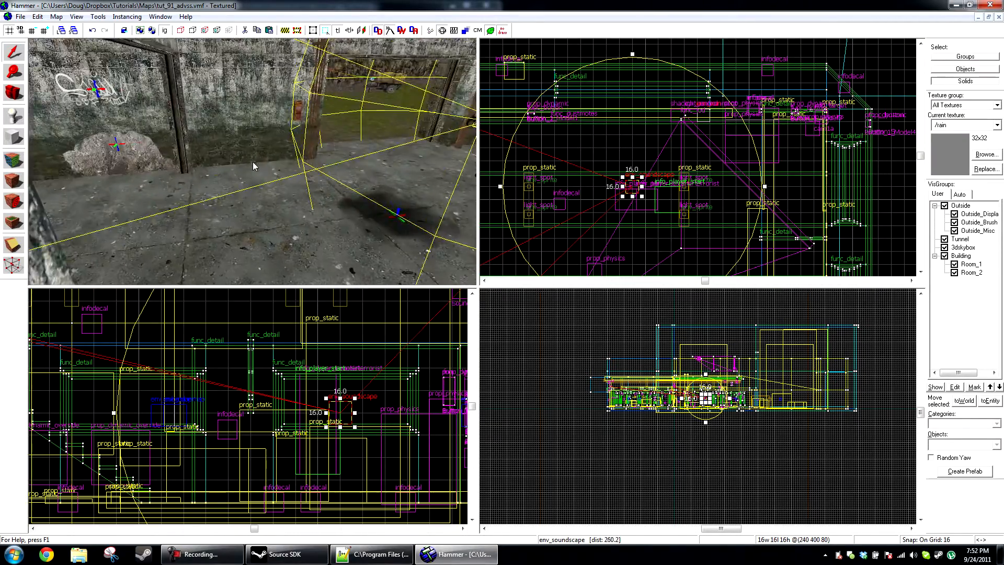
pyautogui.press('z')
pyautogui.scroll(-5, 756, 141)
pyautogui.scroll(-2, 756, 141)
pyautogui.scroll(4, 781, 165)
pyautogui.moveTo(780, 171); pyautogui.dragTo(581, 178)
# Shift the copied env_soundscape to (-256 400 80), reduce its radius to 144 and clear the selection.
pyautogui.press('z')
pyautogui.press('w')
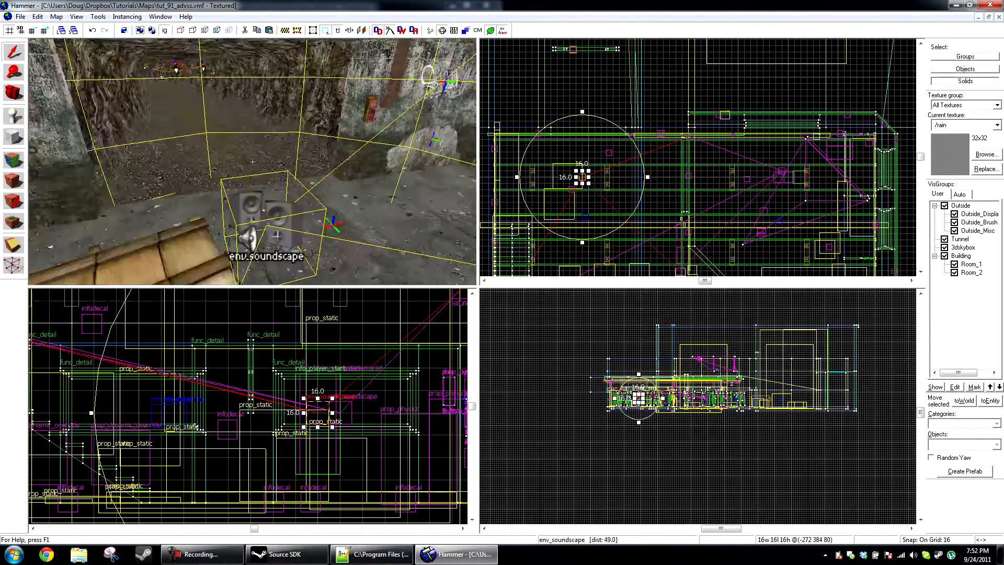
pyautogui.press('s')
pyautogui.press('z')
pyautogui.scroll(4, 601, 185)
pyautogui.moveTo(591, 190); pyautogui.dragTo(599, 181)
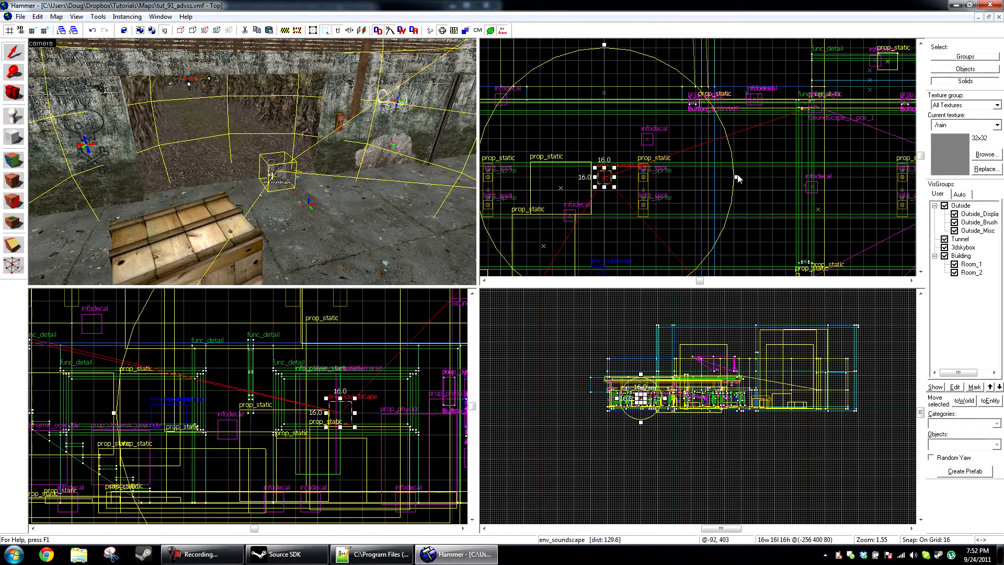
pyautogui.moveTo(735, 177); pyautogui.dragTo(722, 177)
pyautogui.click(752, 159)
# Inspect the room around the second env_soundscape, including the tunnel opening, the crates and the far wall.
pyautogui.press('s')
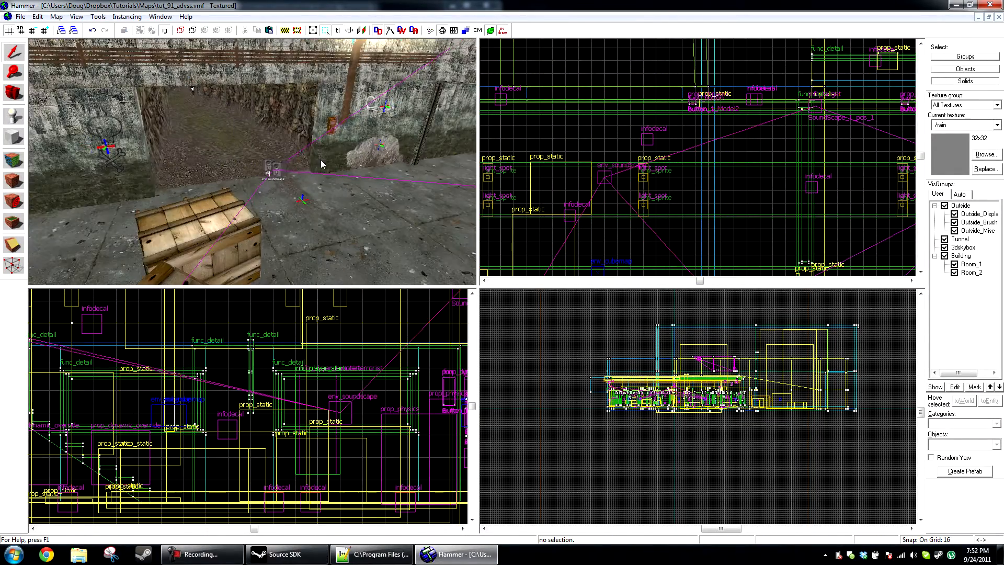
pyautogui.click(280, 166)
pyautogui.press('z')
pyautogui.press('a')
pyautogui.click(727, 154)
pyautogui.press('z')
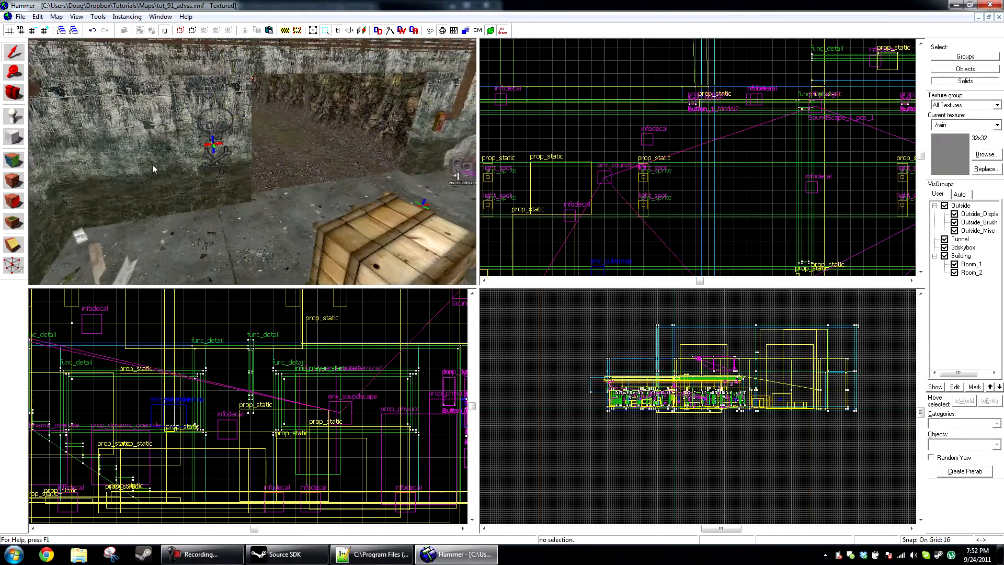
pyautogui.press('w')
pyautogui.press('w')
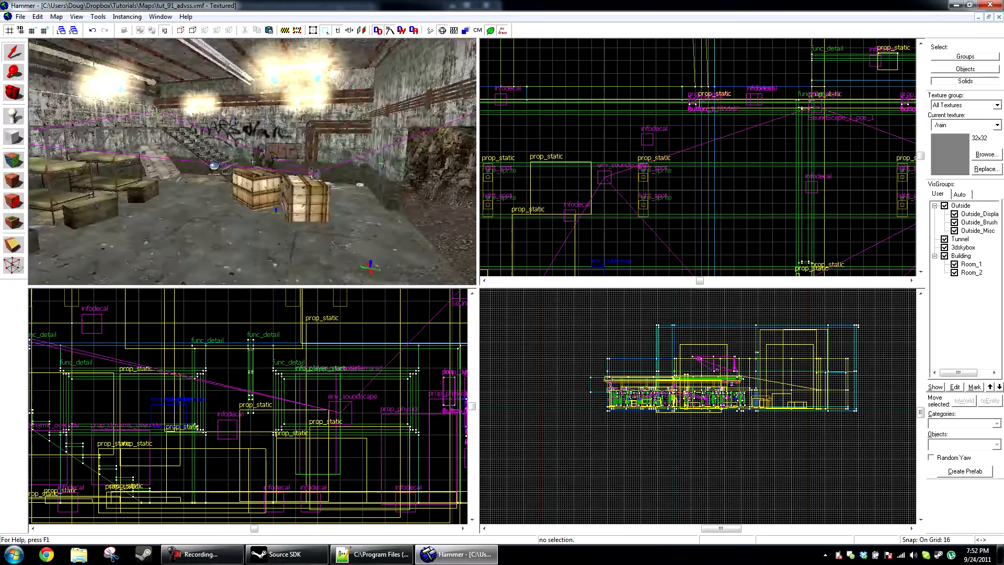
pyautogui.press('z')
# Select the env_soundscape above the crates and place a copy of it in the outdoor yard at (512 976 80).
pyautogui.click(315, 169)
pyautogui.scroll(-5, 634, 137)
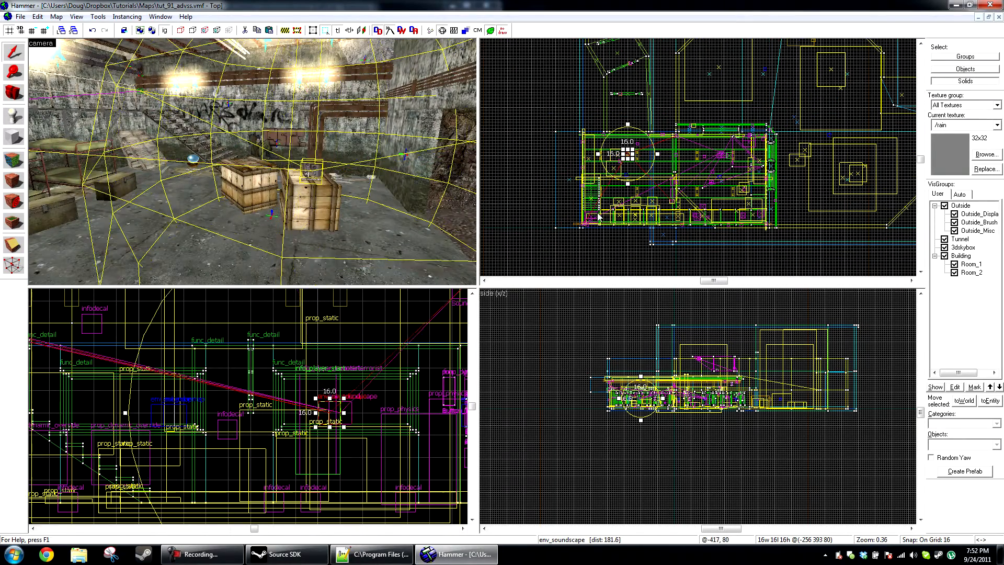
pyautogui.scroll(4, 632, 133)
pyautogui.scroll(2, 630, 131)
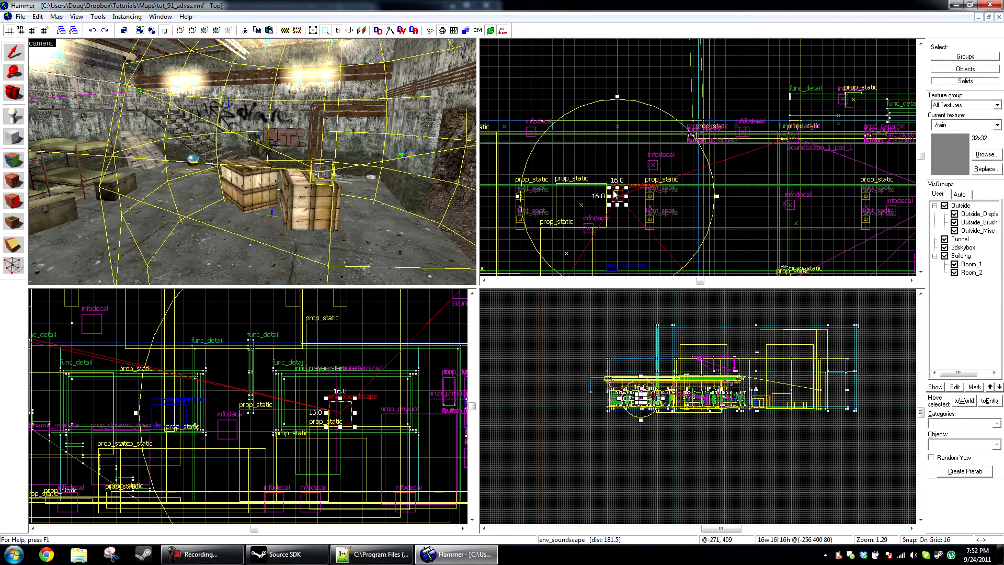
pyautogui.scroll(-8, 617, 195)
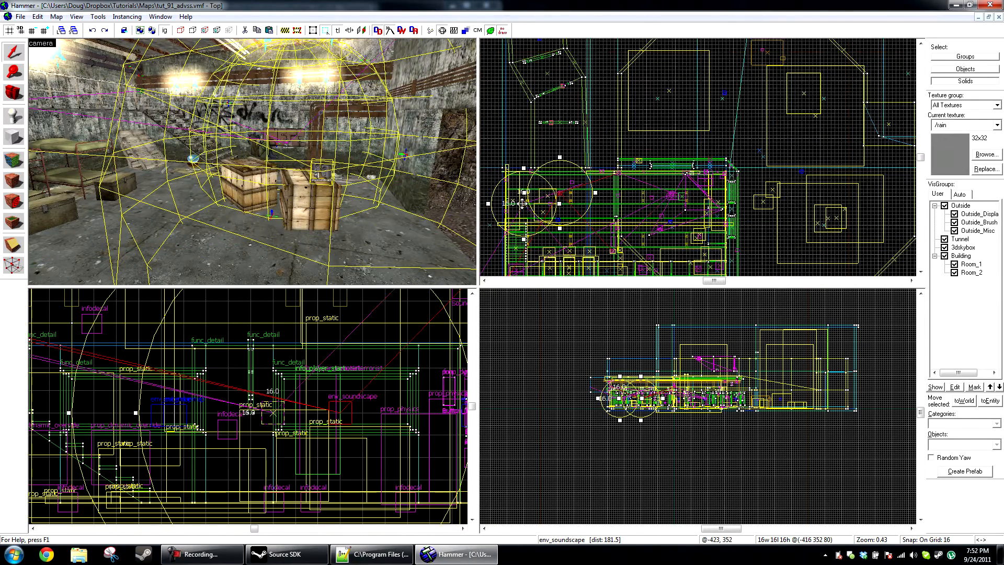
pyautogui.keyDown('shift'); pyautogui.moveTo(668, 105); pyautogui.dragTo(668, 105); pyautogui.keyUp('shift')
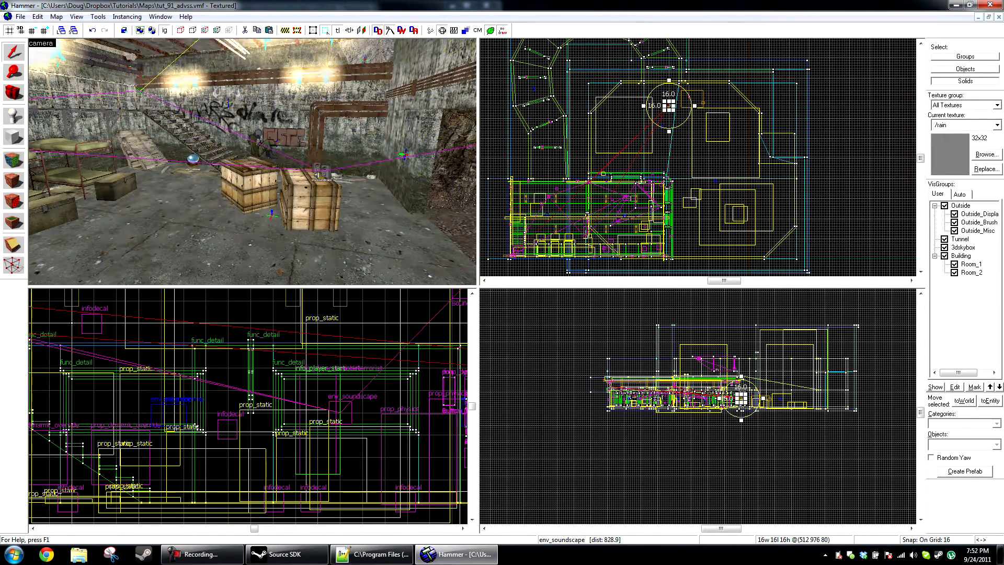
pyautogui.press('z')
pyautogui.press('w')
pyautogui.press('w')
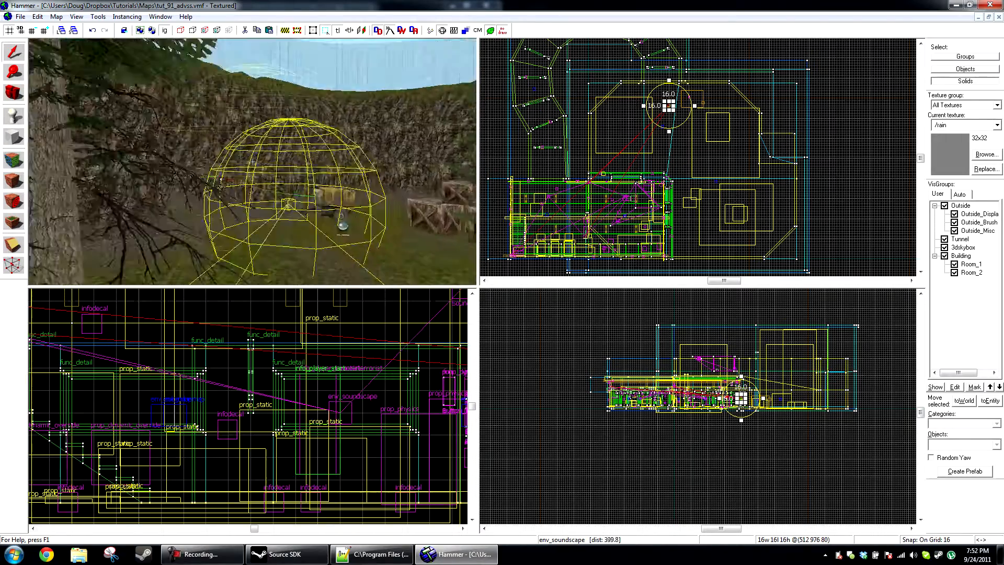
# Clear Sound Positions 0 to 2 of the outdoor env_soundscape, set its soundscape to tut91.outside and close its properties.
pyautogui.hotkey('alt', 'Return')
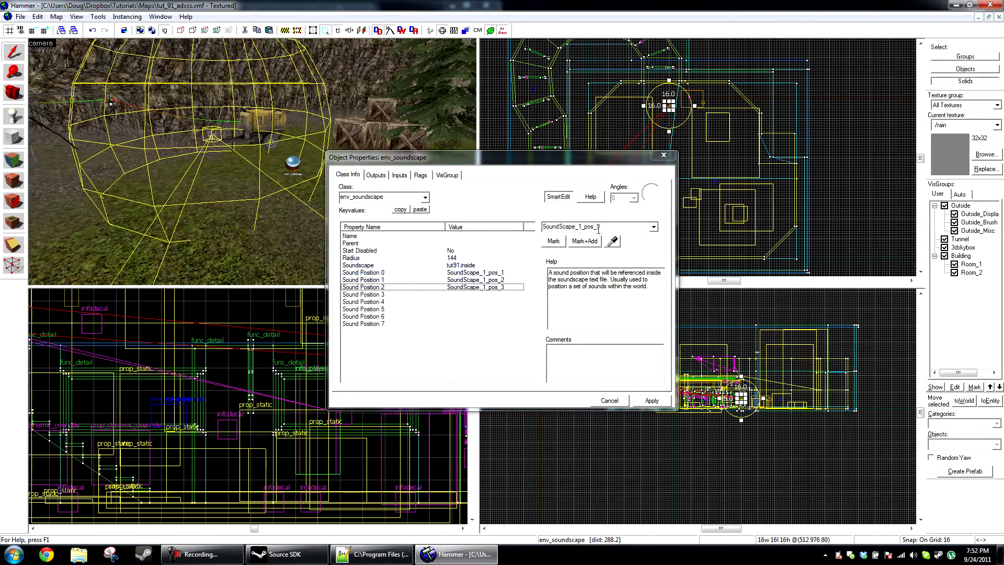
pyautogui.doubleClick(578, 226)
pyautogui.press('BackSpace')
pyautogui.click(492, 272)
pyautogui.click(509, 280)
pyautogui.press('BackSpace')
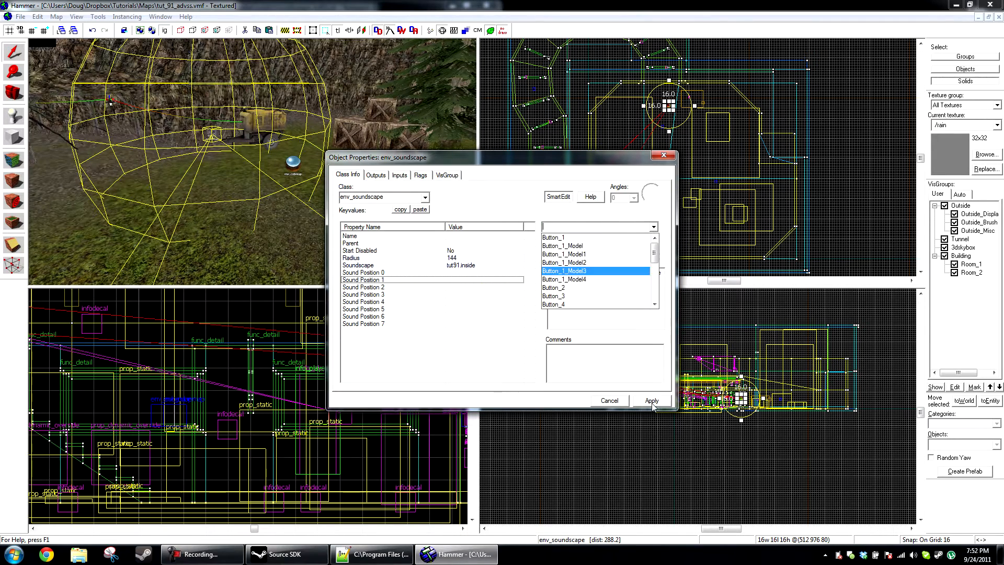
pyautogui.click(472, 265)
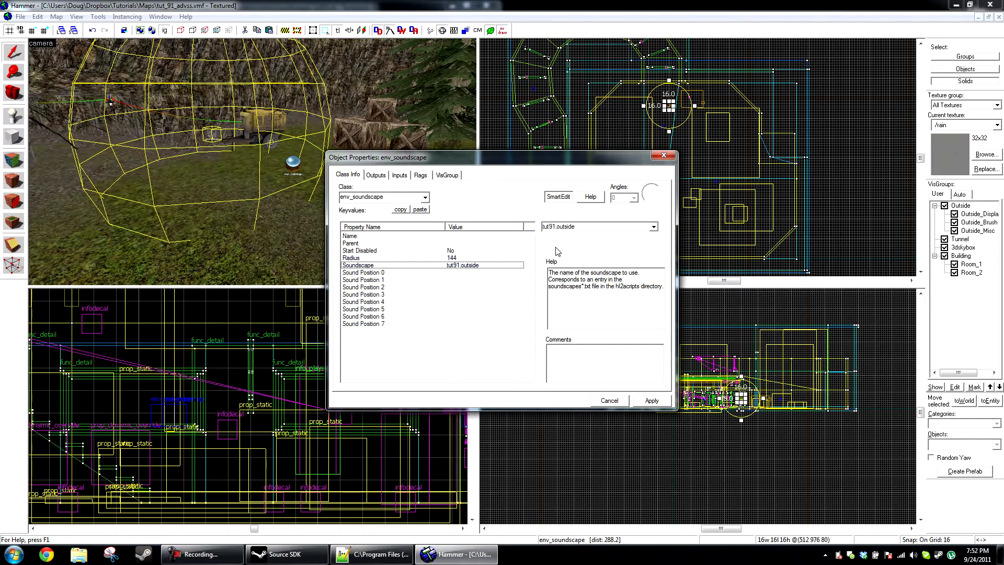
pyautogui.click(610, 402)
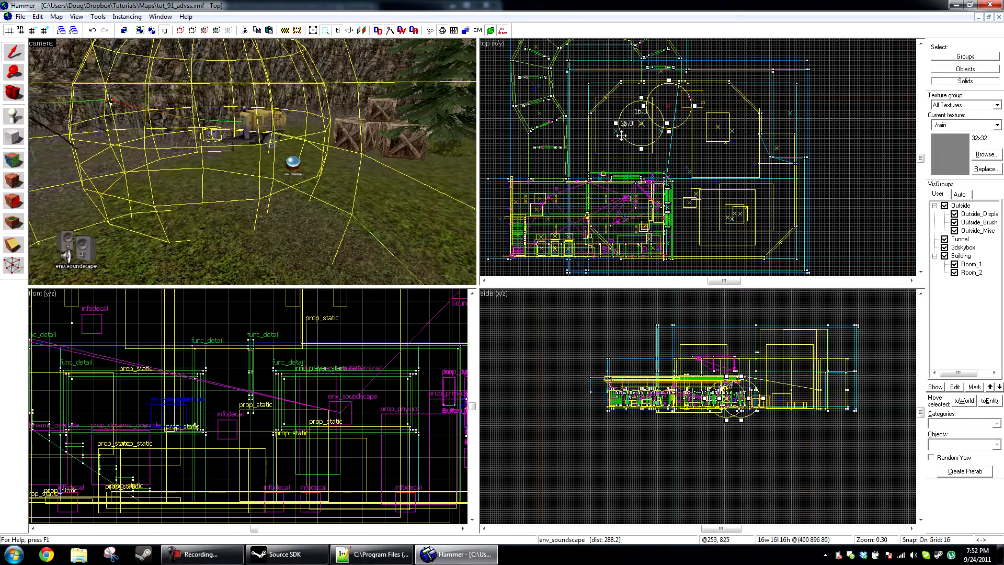
# Move the outdoor env_soundscape in front of the building entrance, to about (240 624 80).
pyautogui.scroll(5, 669, 105)
pyautogui.press('Right')
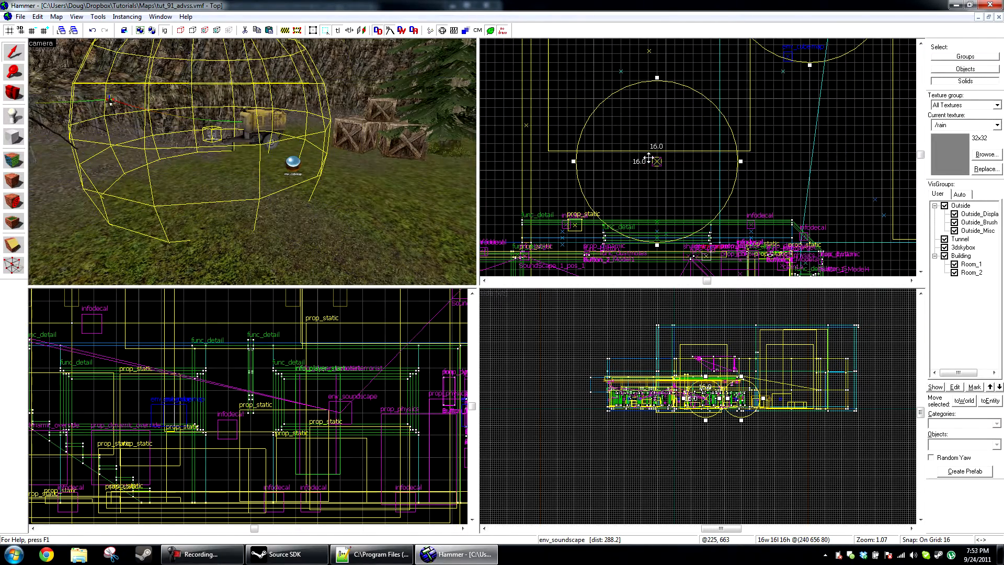
pyautogui.moveTo(648, 162); pyautogui.dragTo(647, 170)
pyautogui.press('z')
pyautogui.press('a')
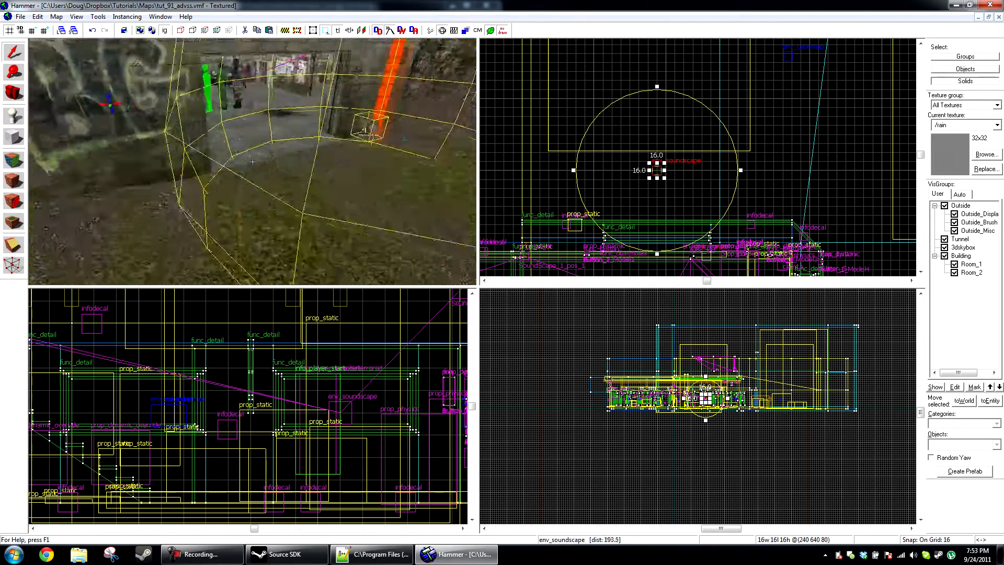
pyautogui.press('s')
pyautogui.press('z')
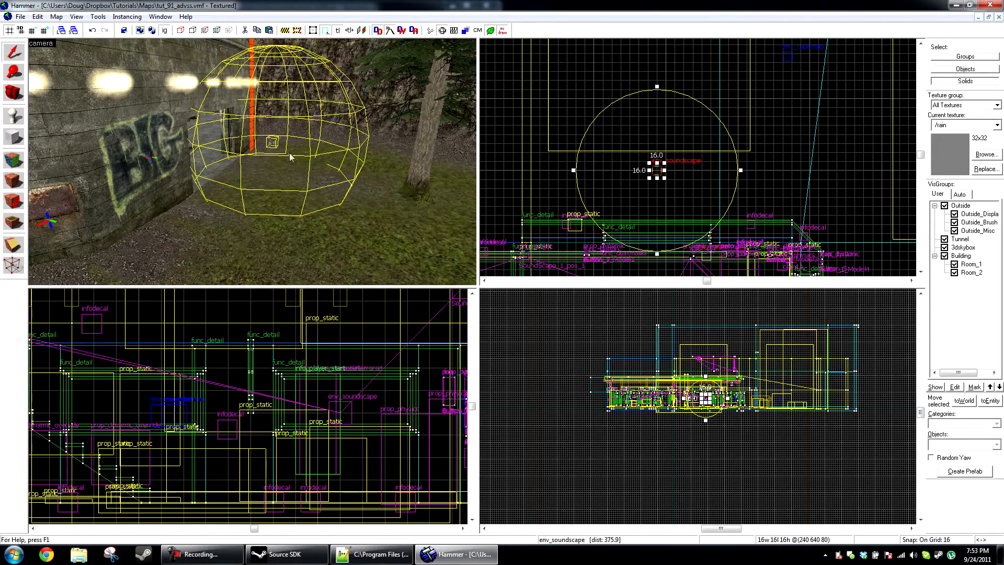
pyautogui.scroll(3, 647, 180)
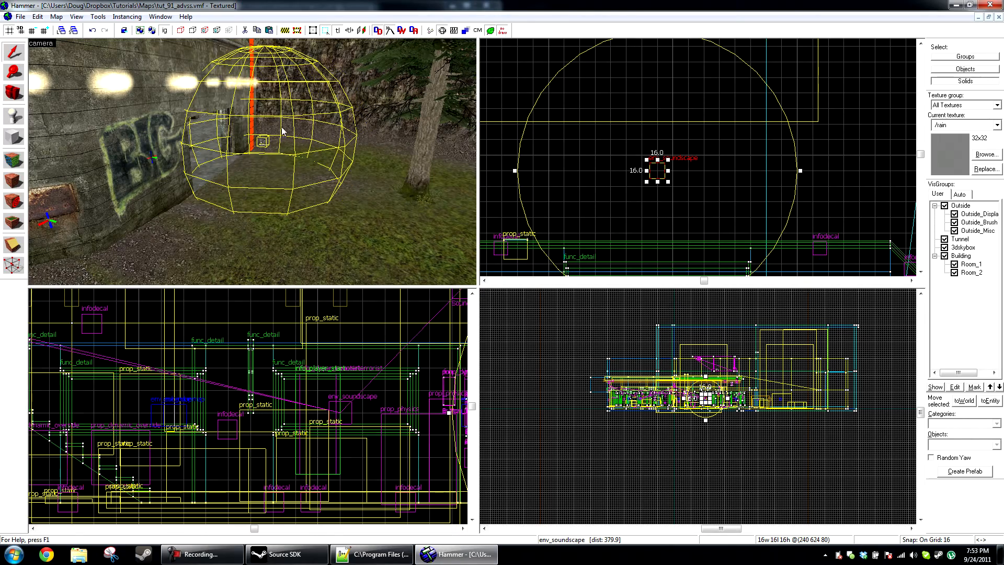
# Place a copy of the pipe-end info_target on the grass in the yard and name it SoundScape_2_pos_1.
pyautogui.press('z')
pyautogui.press('s')
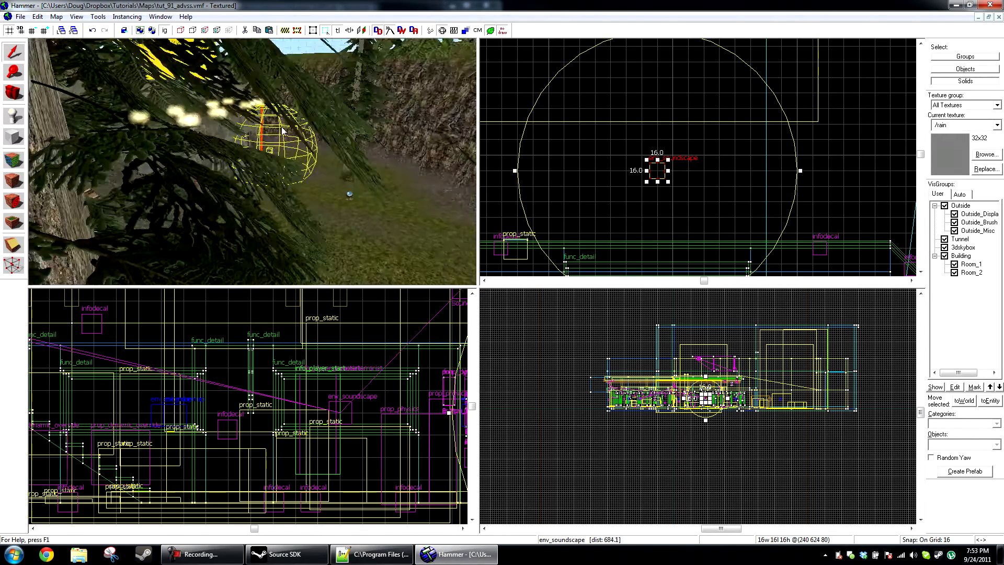
pyautogui.press('w')
pyautogui.press('w')
pyautogui.press('z')
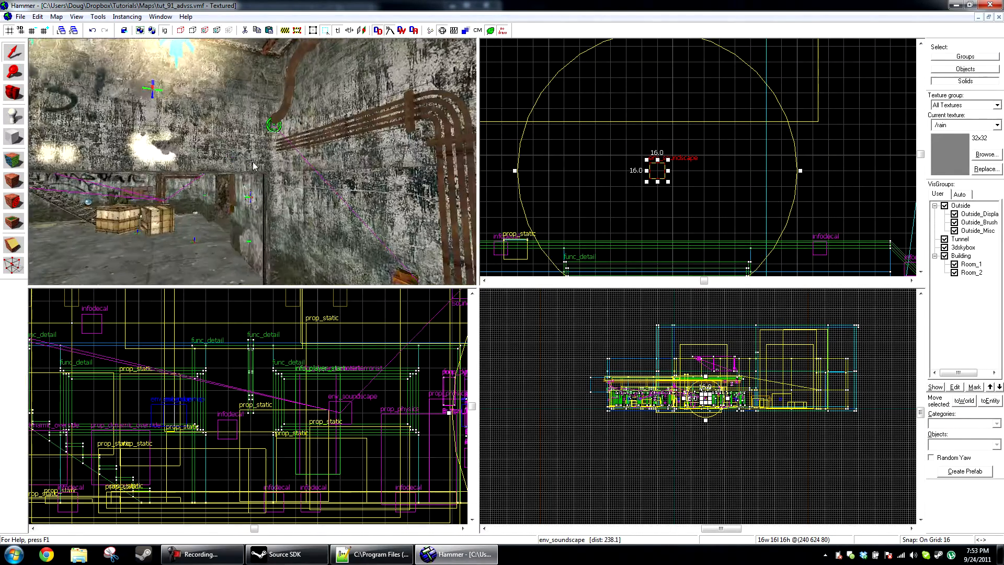
pyautogui.click(271, 126)
pyautogui.press('z')
pyautogui.press('w')
pyautogui.press('z')
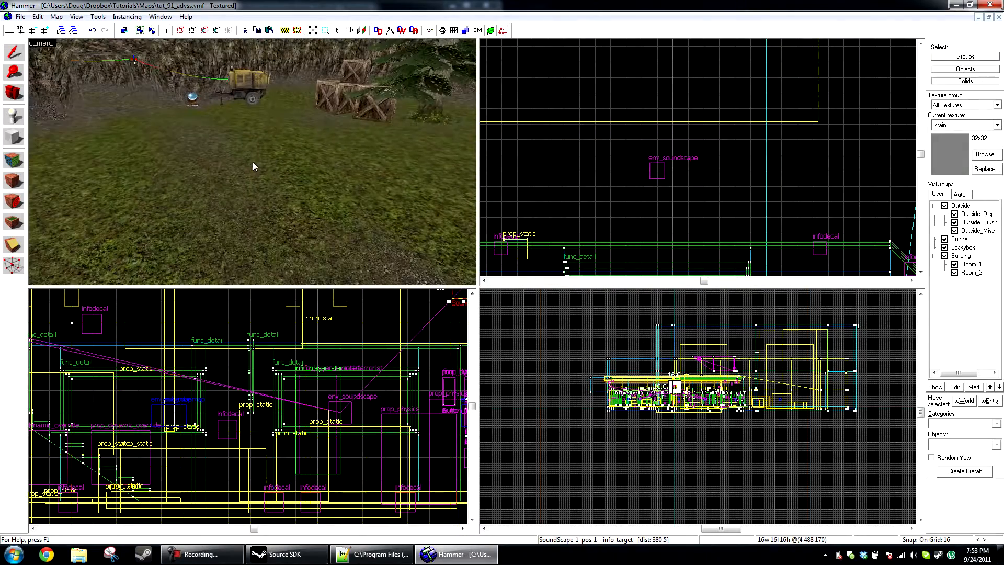
pyautogui.doubleClick(259, 190)
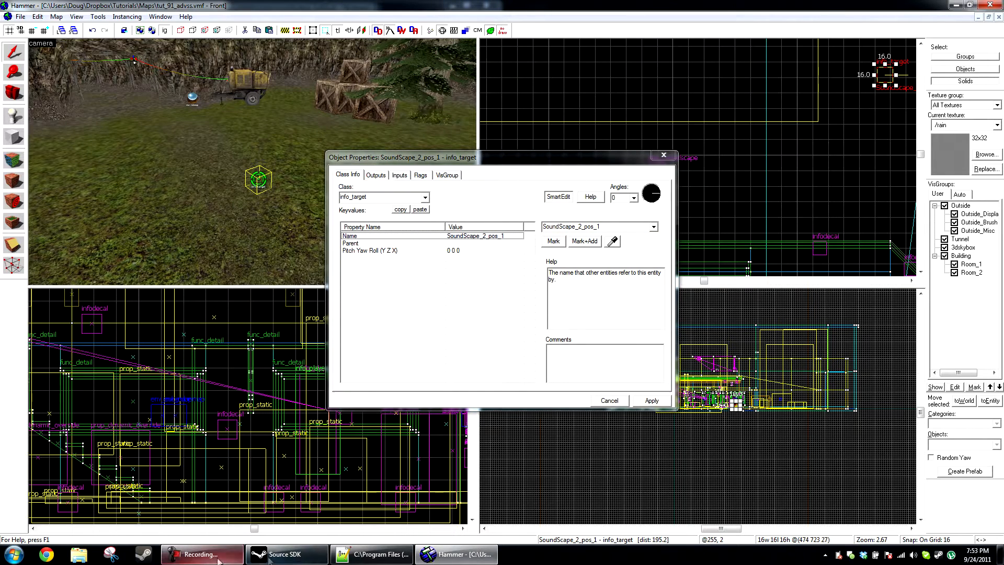
# Check the sound position index in soundscapes_tut91.txt in Notepad++, return to Hammer and apply the info_target's new name.
pyautogui.click(372, 553)
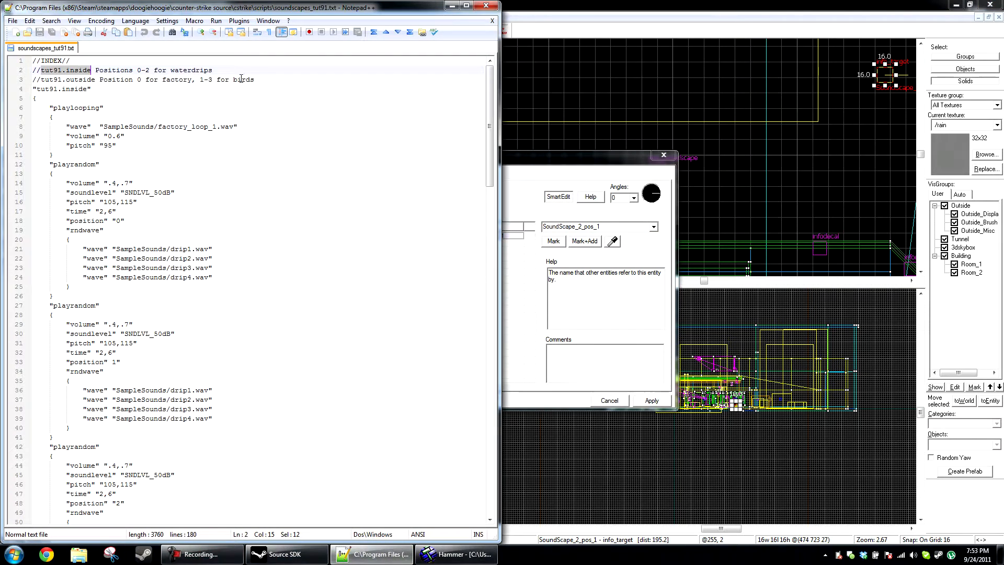
pyautogui.click(579, 4)
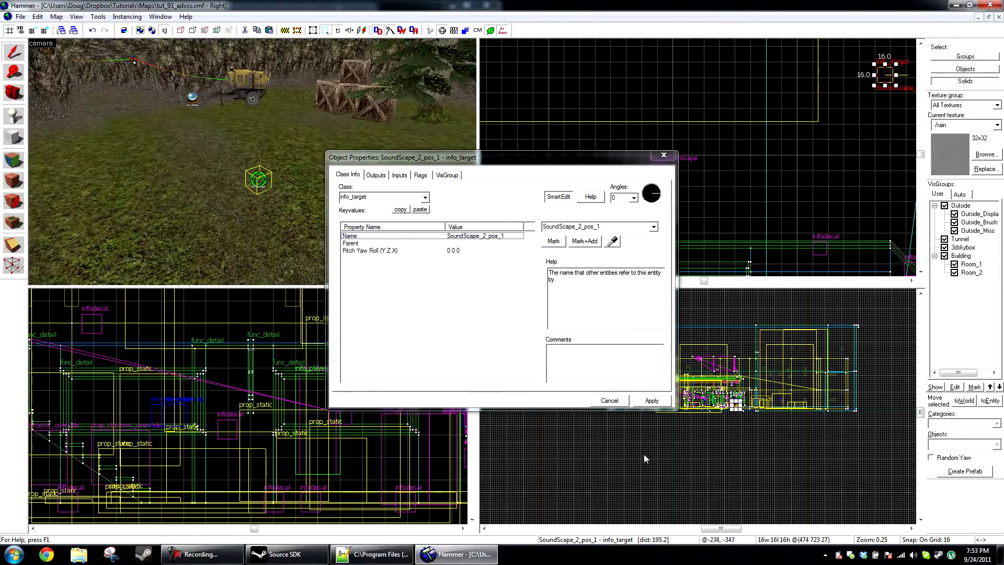
pyautogui.click(648, 402)
# Move the SoundScape_2_pos_1 info_target from the yard into the building's doorway, at about (242 528 64).
pyautogui.press('Delete')
pyautogui.press('z')
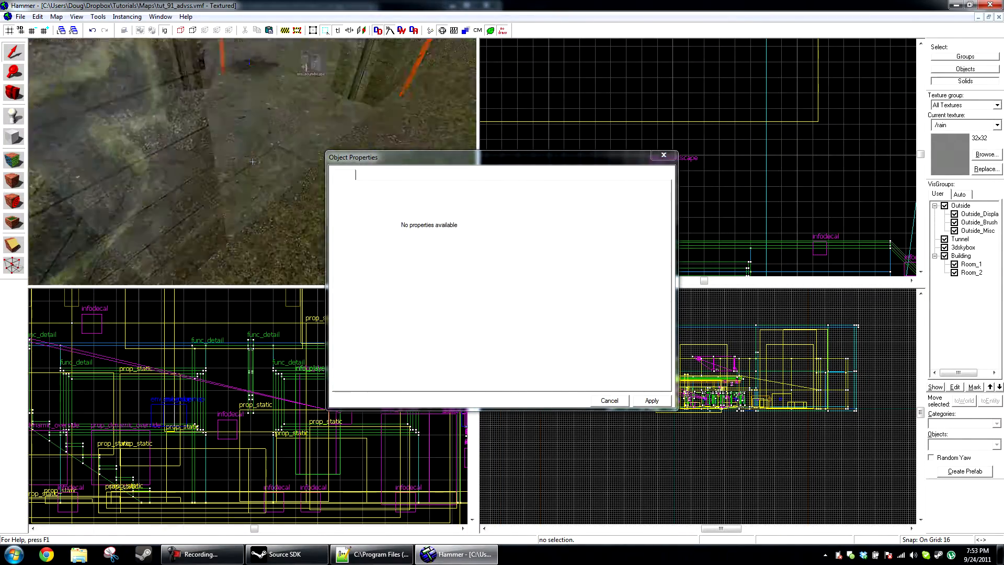
pyautogui.press('w')
pyautogui.press('z')
pyautogui.hotkey('ctrl', 'v')
pyautogui.hotkey('ctrl', 'e')
pyautogui.scroll(2, 245, 401)
pyautogui.scroll(1, 246, 402)
pyautogui.moveTo(246, 401); pyautogui.dragTo(194, 301)
pyautogui.press('z')
pyautogui.press('s')
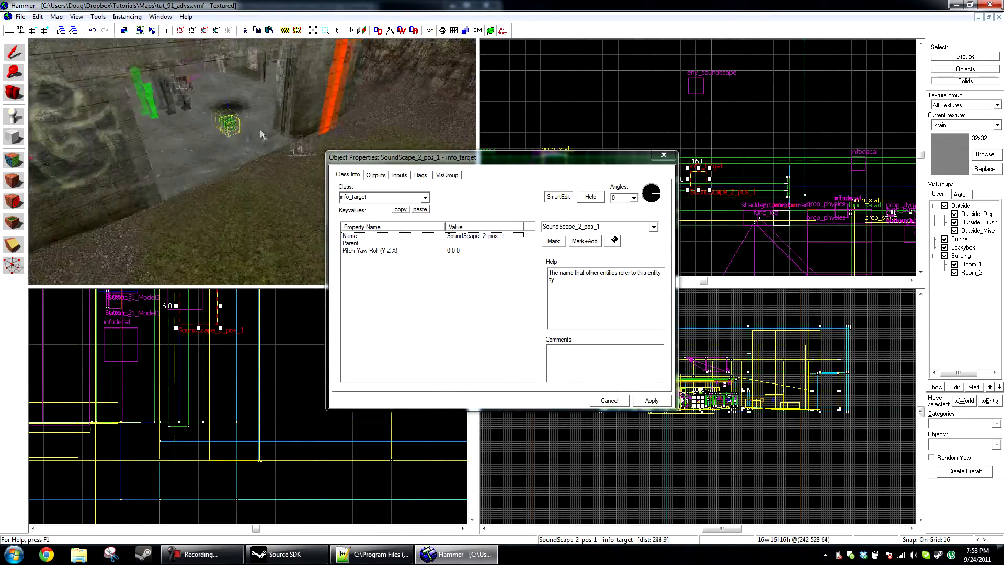
# Make a copy of the doorway info_target named SoundScape_2_pos_2 and place it by the yellow flowers in the yard, at about (913 327 40).
pyautogui.press('z')
pyautogui.hotkey('ctrl', 'shift', 'v')
pyautogui.press('Return')
pyautogui.press('Delete')
pyautogui.press('z')
pyautogui.press('w')
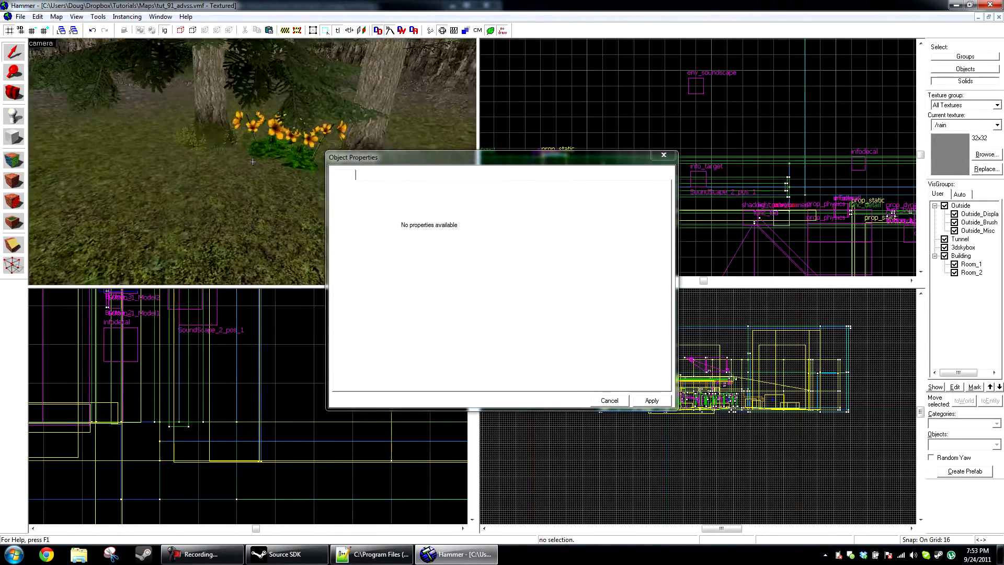
pyautogui.press('z')
pyautogui.hotkey('ctrl', 'v')
pyautogui.press('z')
pyautogui.press('s')
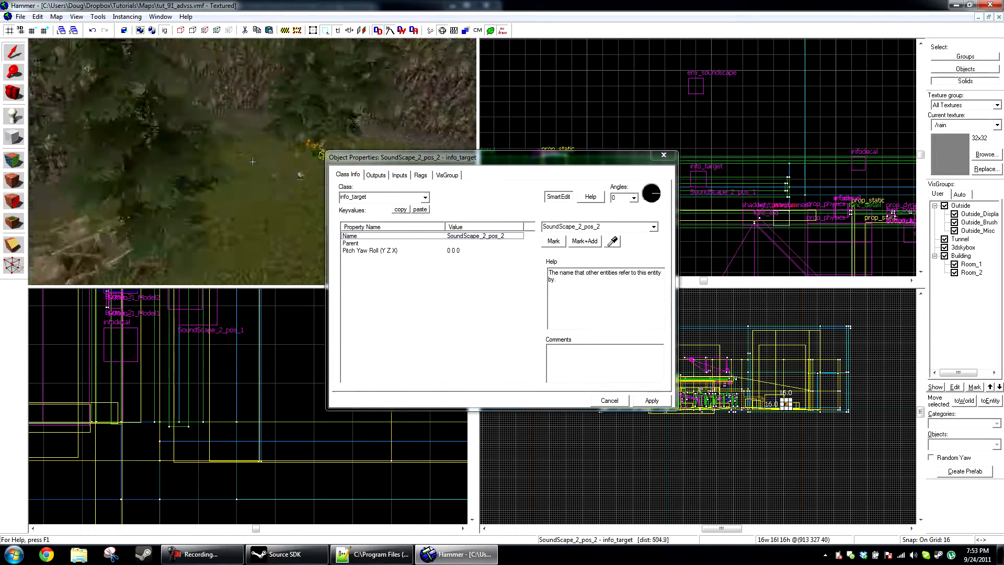
pyautogui.press('z')
pyautogui.hotkey('ctrl', 'shift', 'v')
pyautogui.press('Return')
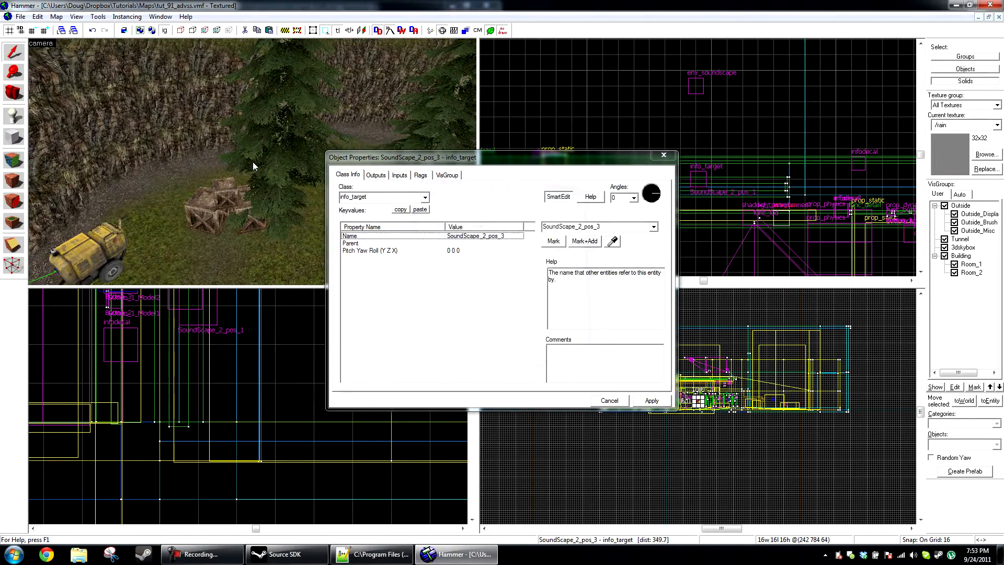
pyautogui.press('Delete')
pyautogui.press('w')
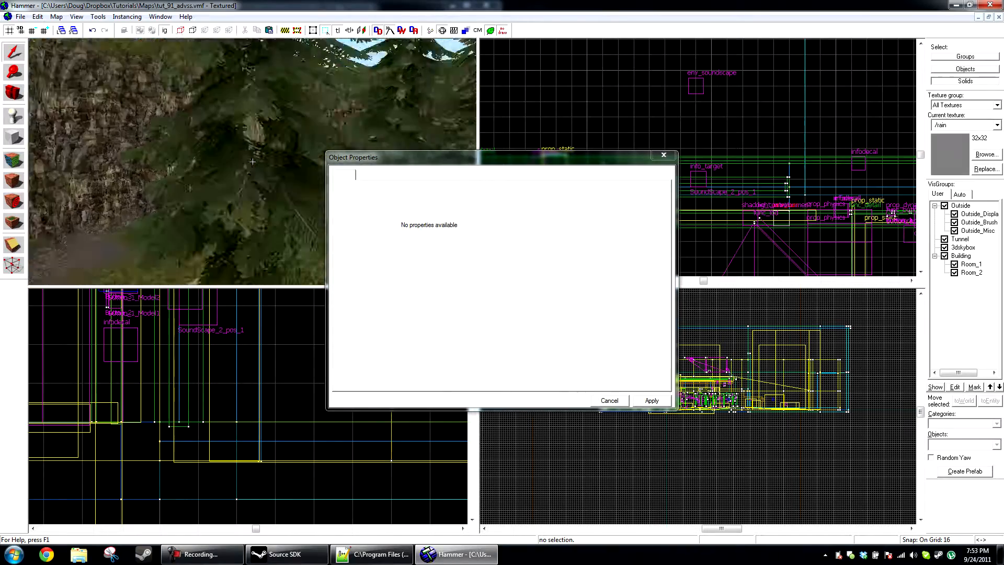
pyautogui.press('z')
pyautogui.hotkey('ctrl', 'v')
pyautogui.press('s')
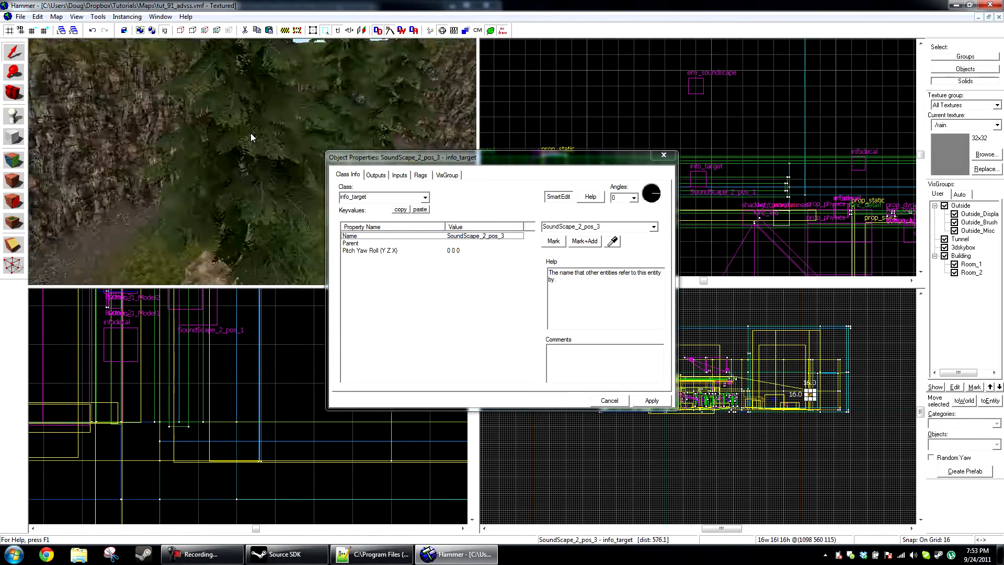
# Center the 2D views on SoundScape_2_pos_3, show models in 2D and move the entity into the tree, at about (864 736 115).
pyautogui.hotkey('ctrl', 'e')
pyautogui.scroll(-10, 828, 91)
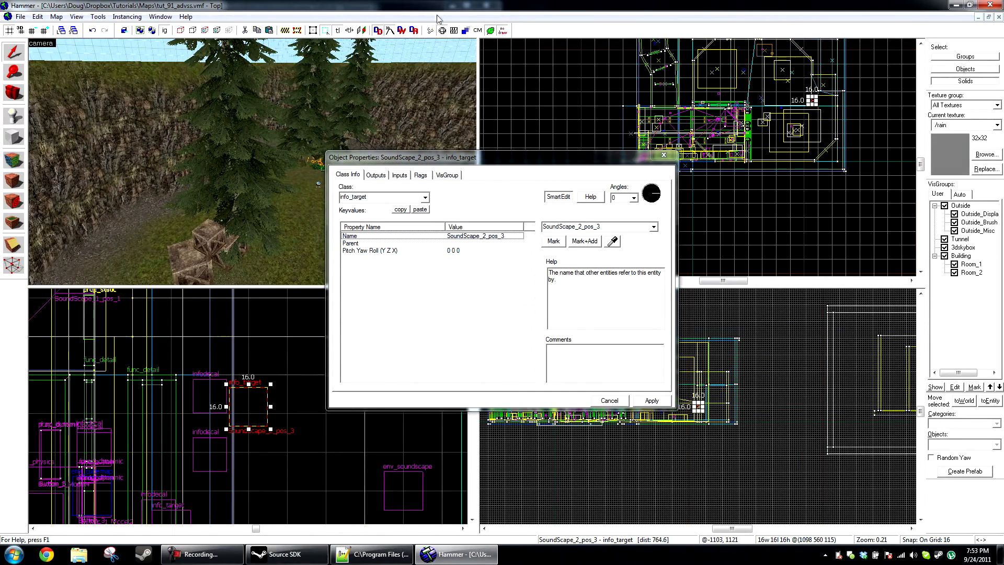
pyautogui.click(448, 31)
pyautogui.scroll(5, 818, 112)
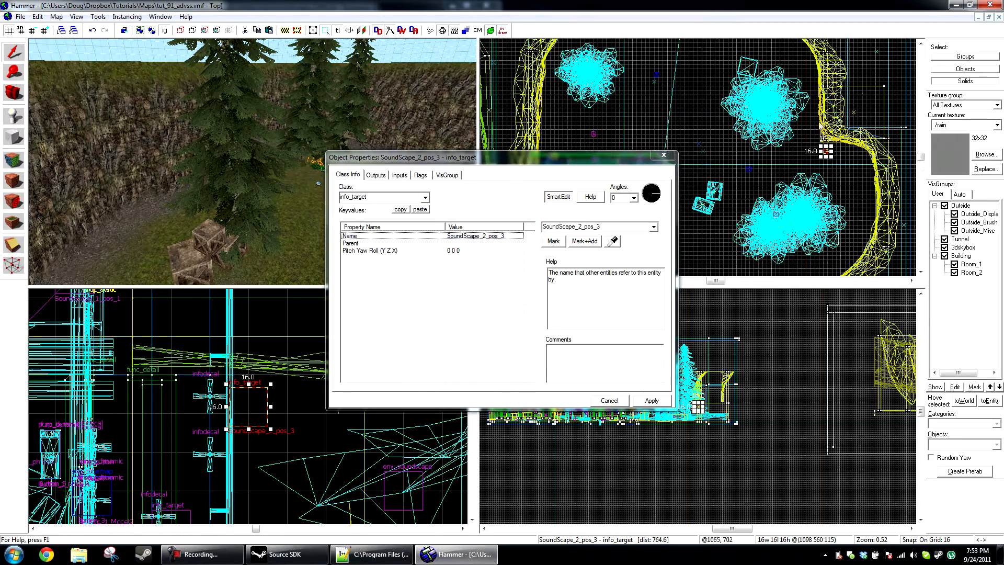
pyautogui.press('z')
pyautogui.press('z')
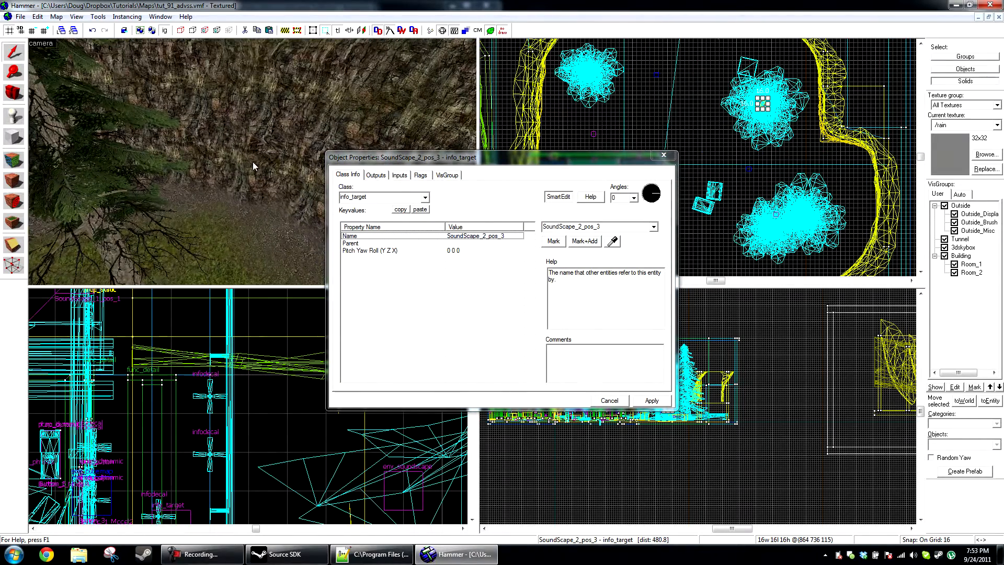
# Place an info_target copy named SoundScape_2_pos_4 inside the yellow generator trailer, at about (656 1008 75).
pyautogui.hotkey('ctrl', 'shift', 'v')
pyautogui.press('Escape')
pyautogui.press('Escape')
pyautogui.press('z')
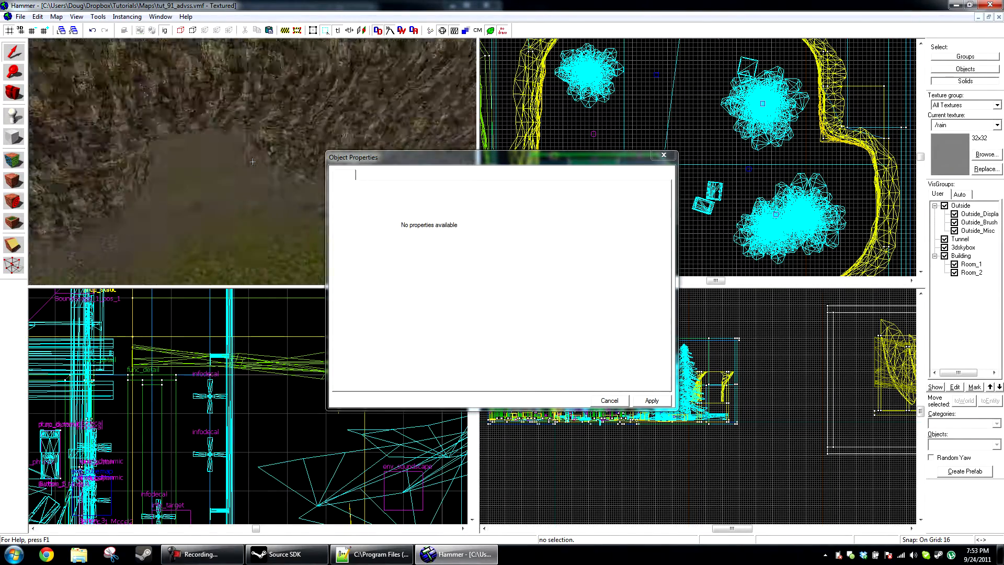
pyautogui.press('z')
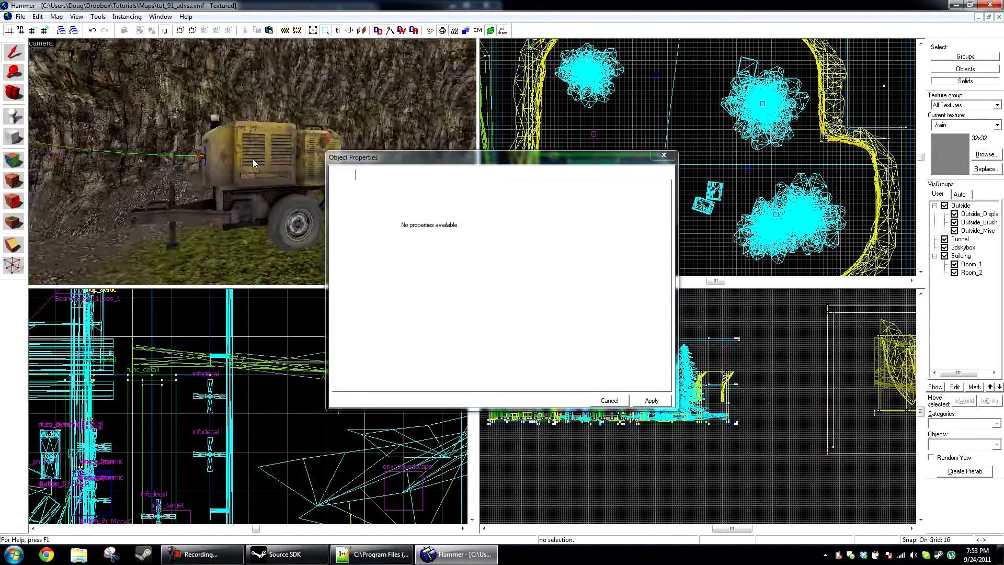
pyautogui.click(259, 158)
pyautogui.scroll(7, 756, 104)
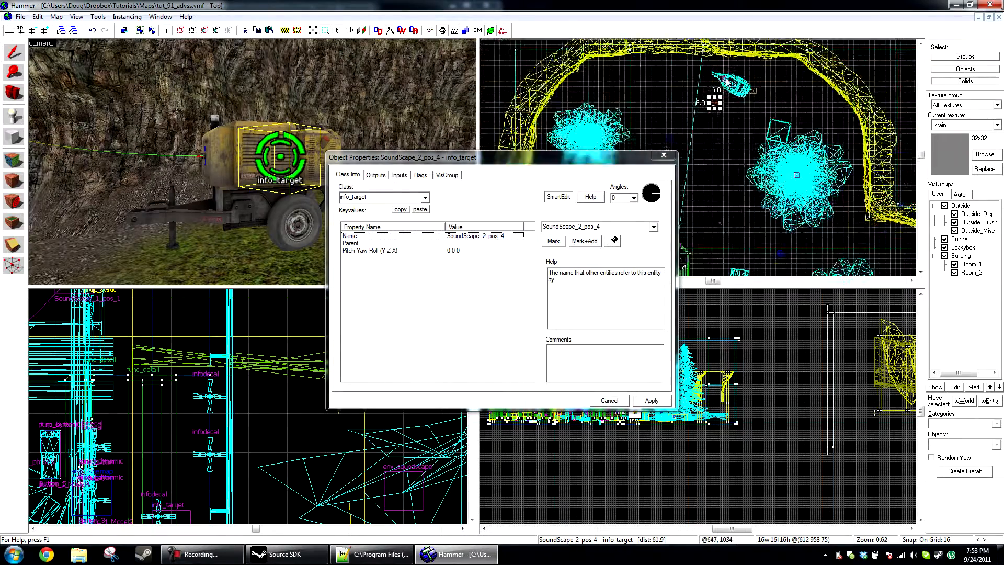
pyautogui.moveTo(714, 109); pyautogui.dragTo(734, 88)
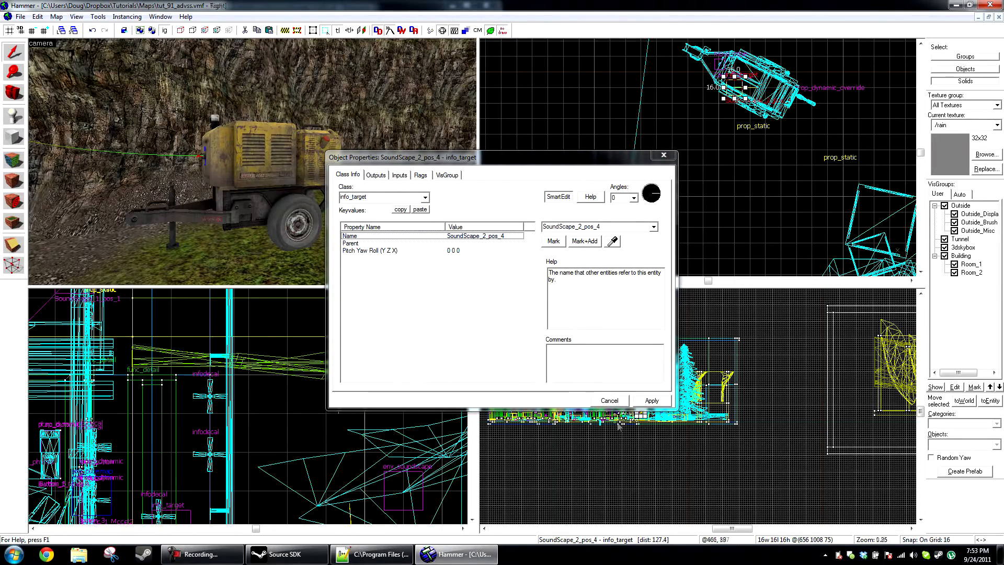
pyautogui.click(610, 400)
# Set Sound Positions 0 to 3 of the outdoor env_soundscape to SoundScape_2_pos_1, _2, _3 and _4, and apply.
pyautogui.press('z')
pyautogui.press('w')
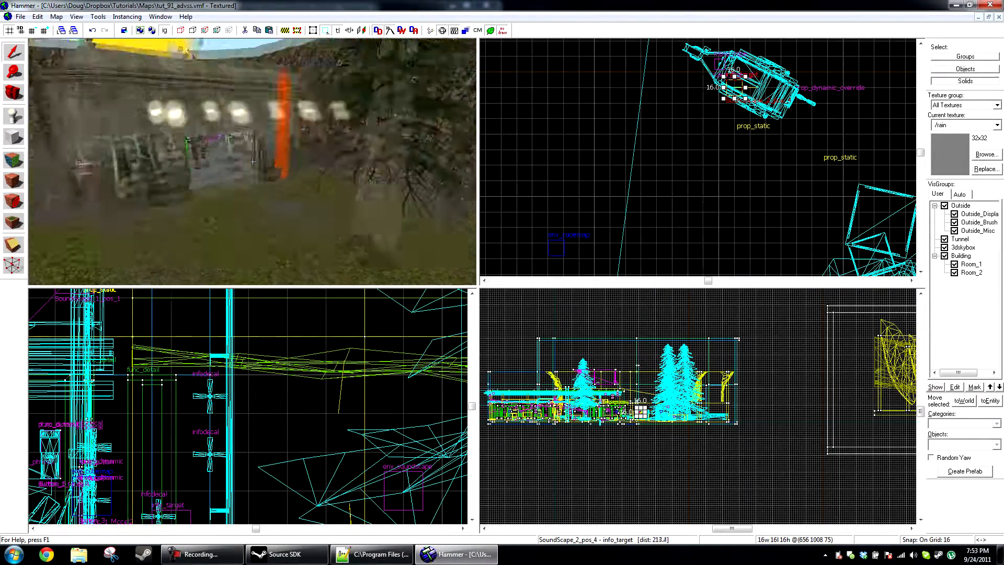
pyautogui.press('z')
pyautogui.doubleClick(280, 202)
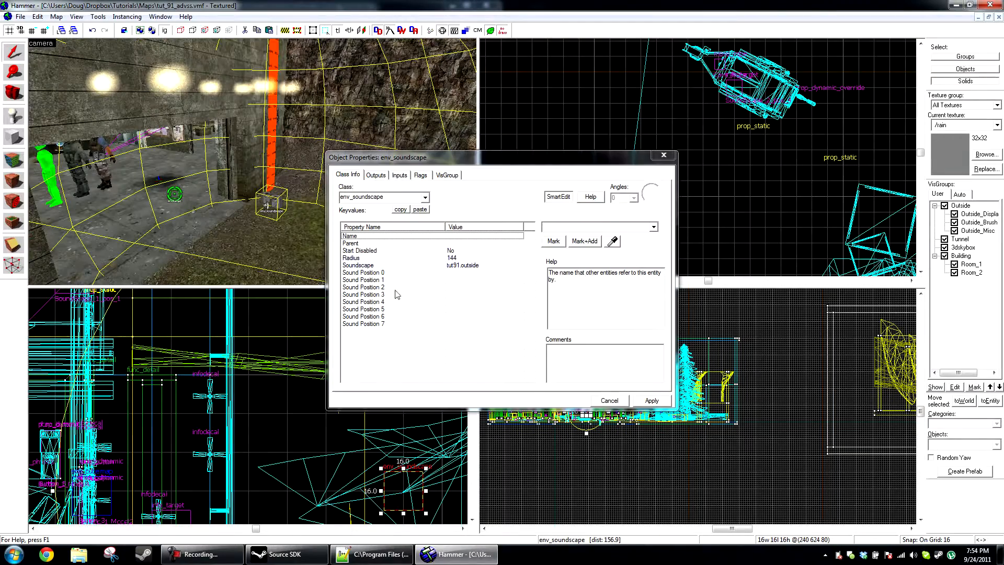
pyautogui.click(396, 272)
pyautogui.click(612, 242)
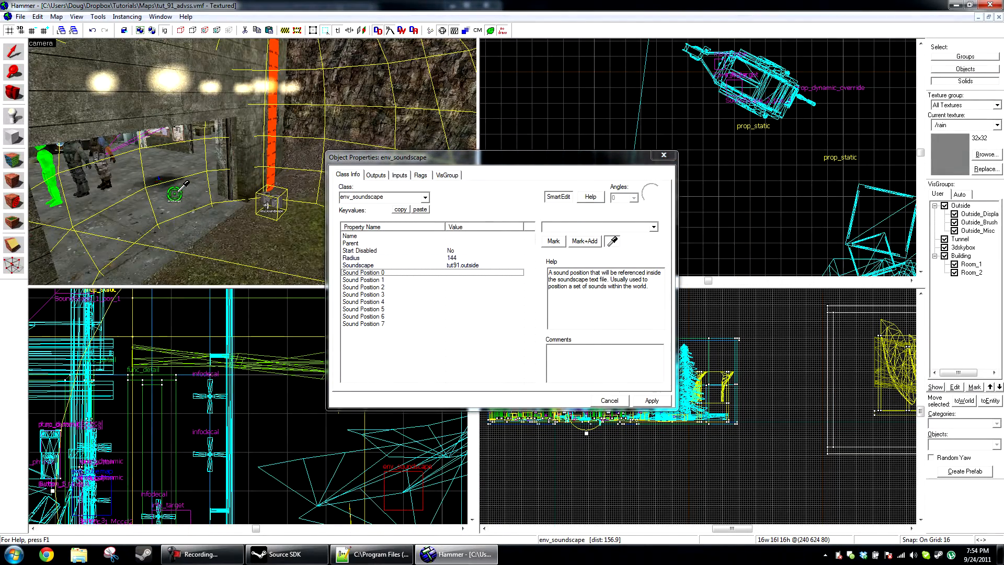
pyautogui.click(479, 280)
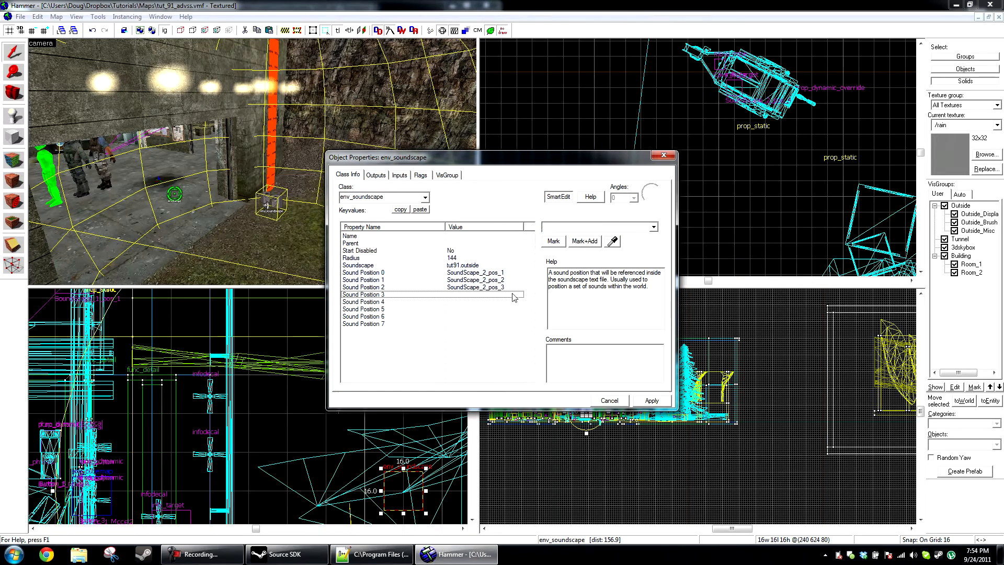
pyautogui.press('BackSpace')
pyautogui.write('4')
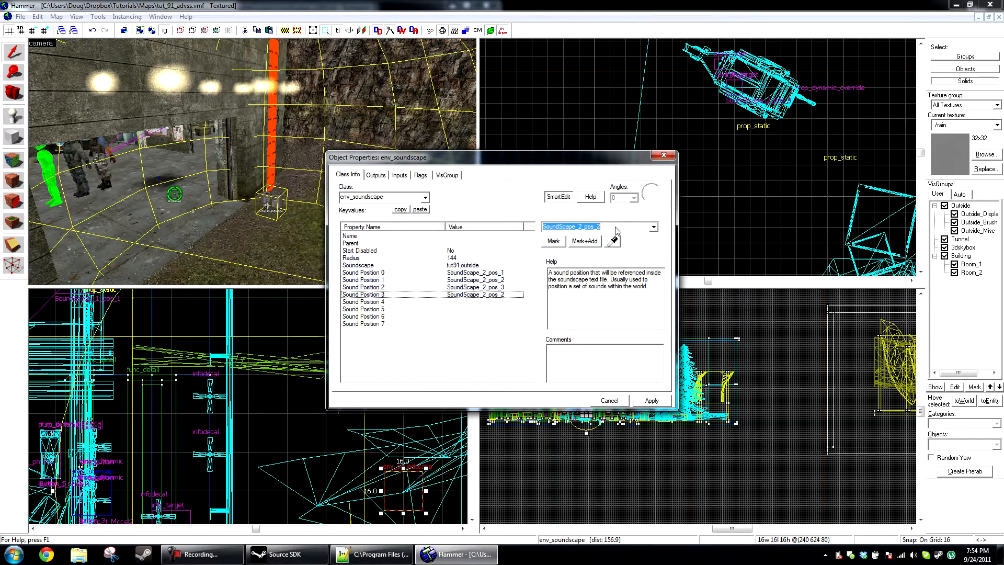
pyautogui.click(648, 405)
pyautogui.click(619, 401)
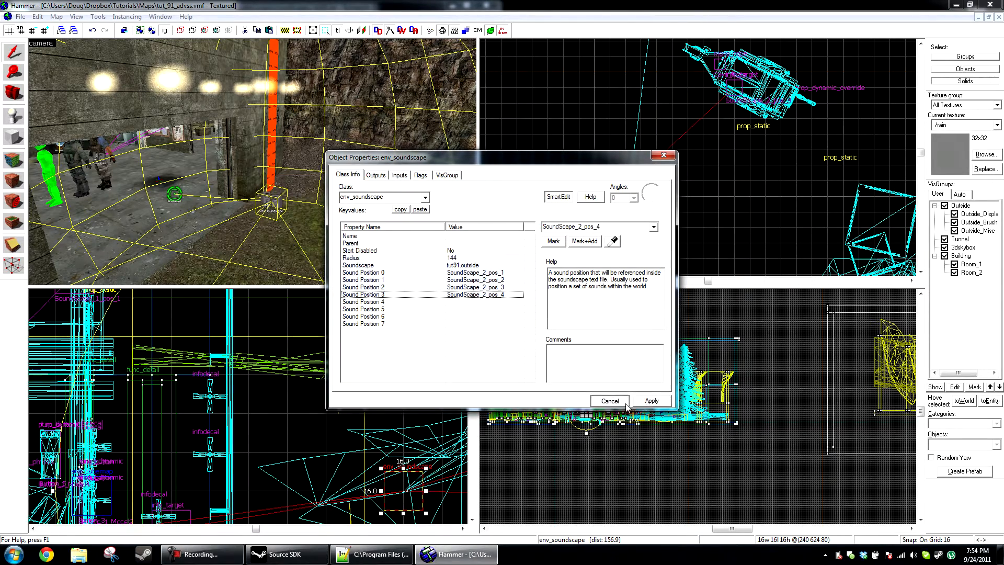
# Copy the outdoor env_soundscape from the building entrance into the tunnel opening, at about (-240 608 80).
pyautogui.press('z')
pyautogui.press('s')
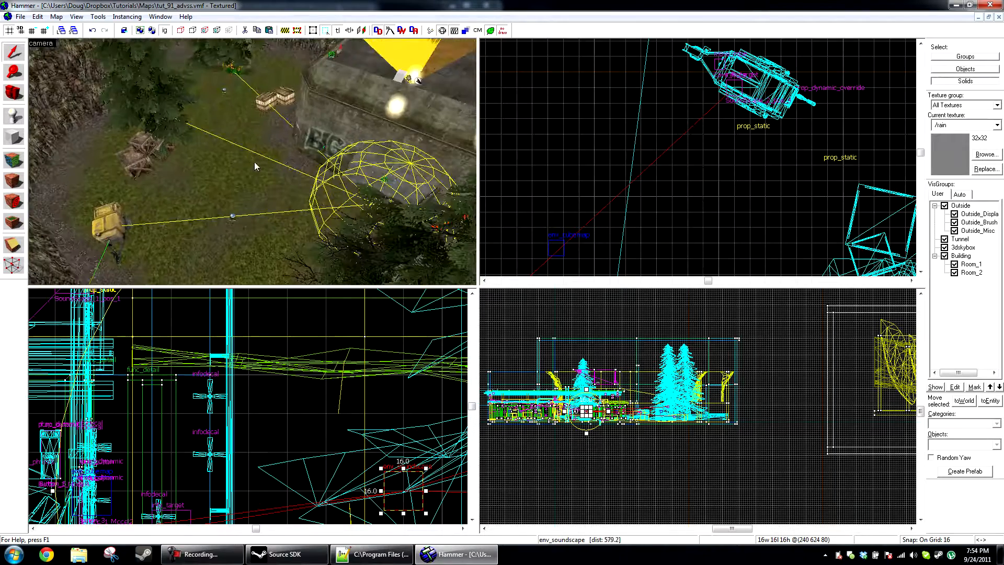
pyautogui.press('z')
pyautogui.press('Escape')
pyautogui.press('z')
pyautogui.press('w')
pyautogui.press('z')
pyautogui.click(197, 165)
pyautogui.scroll(-8, 647, 139)
pyautogui.scroll(-3, 647, 140)
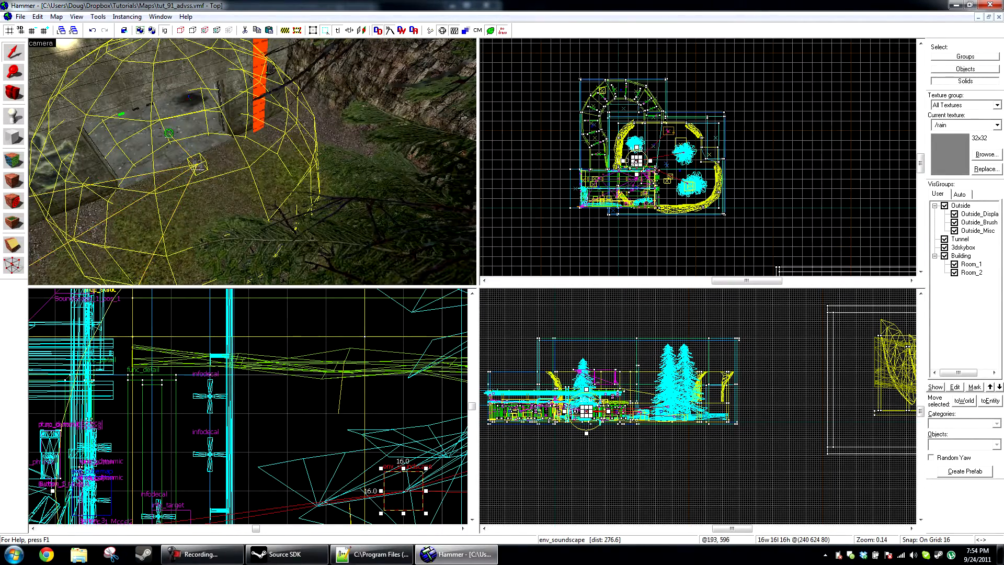
pyautogui.scroll(5, 648, 157)
pyautogui.keyDown('shift'); pyautogui.moveTo(651, 157); pyautogui.dragTo(572, 155); pyautogui.keyUp('shift')
pyautogui.scroll(6, 524, 161)
pyautogui.press('z')
pyautogui.press('w')
pyautogui.press('w')
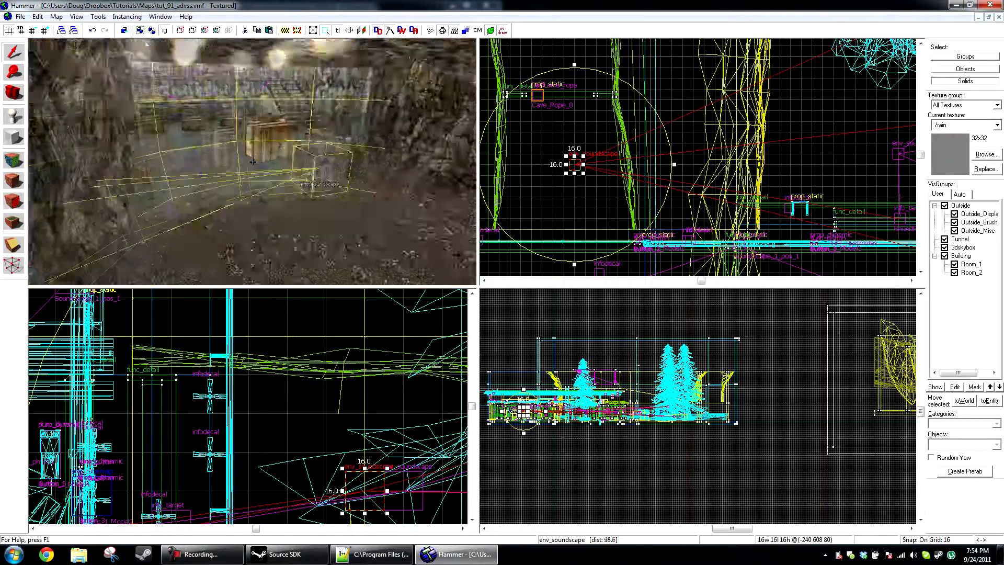
pyautogui.press('z')
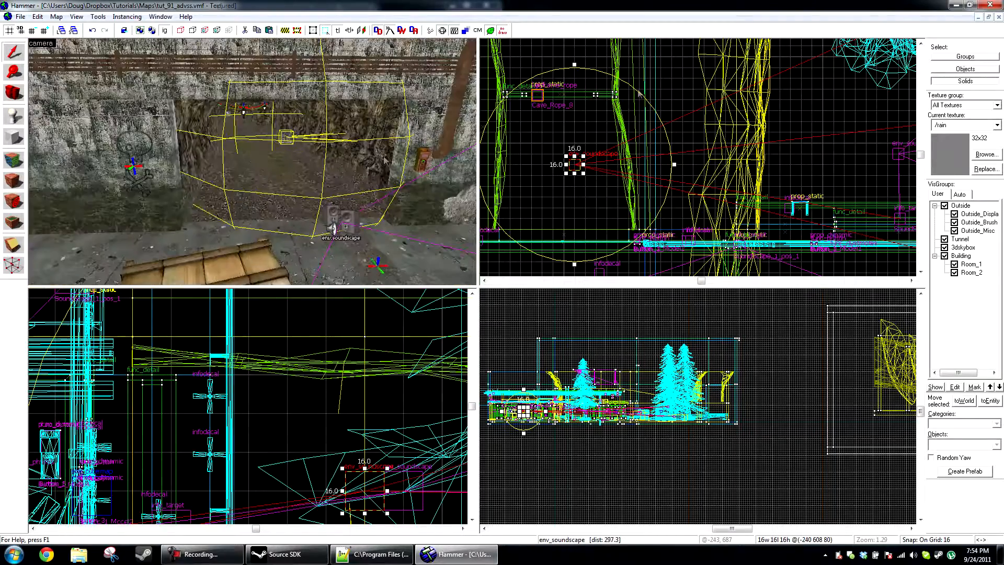
# Clear the selection, save the map and compile it with the Default configuration.
pyautogui.click(660, 70)
pyautogui.press('z')
pyautogui.press('w')
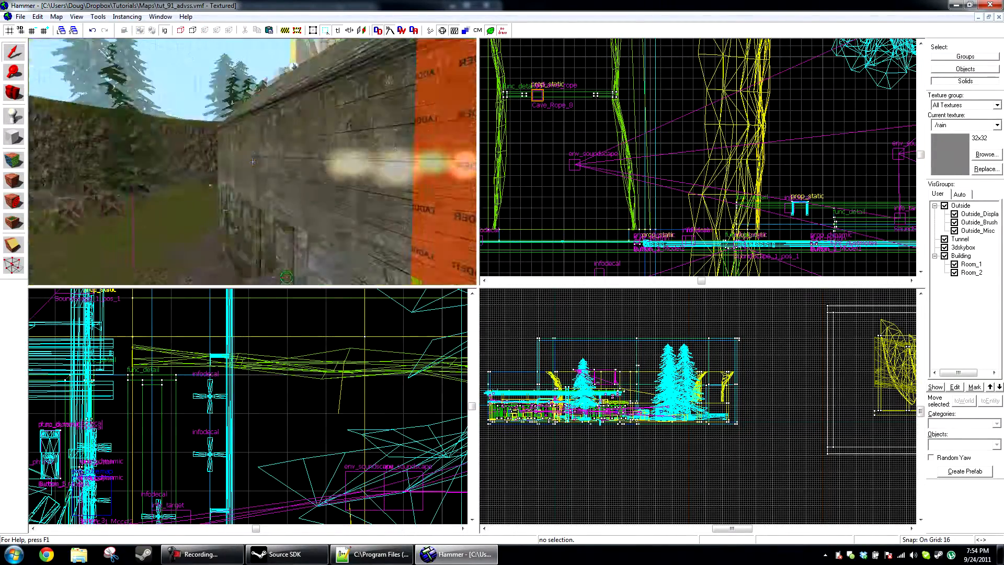
pyautogui.press('s')
pyautogui.press('z')
pyautogui.press('w')
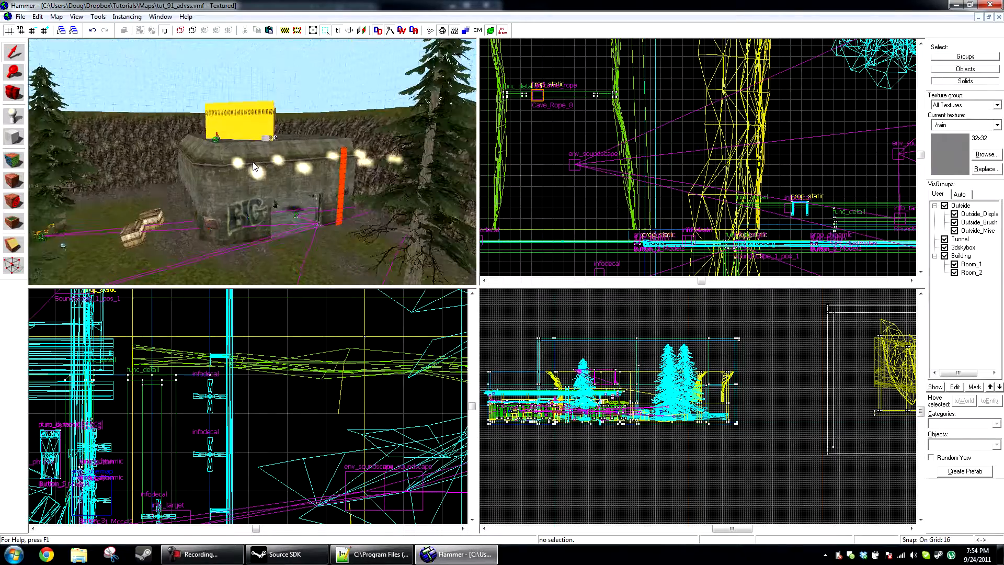
pyautogui.hotkey('ctrl', 's')
pyautogui.press('F9')
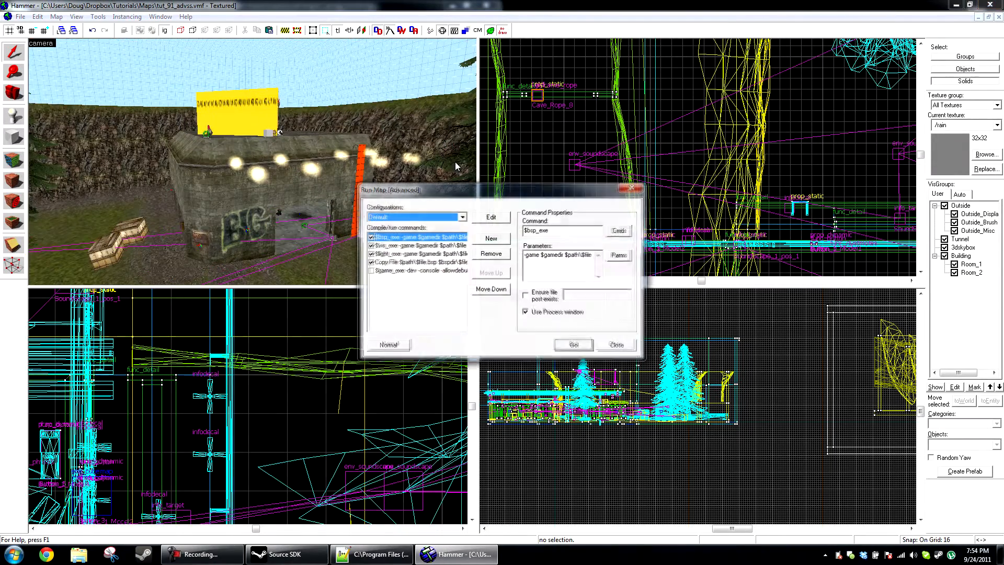
pyautogui.click(573, 346)
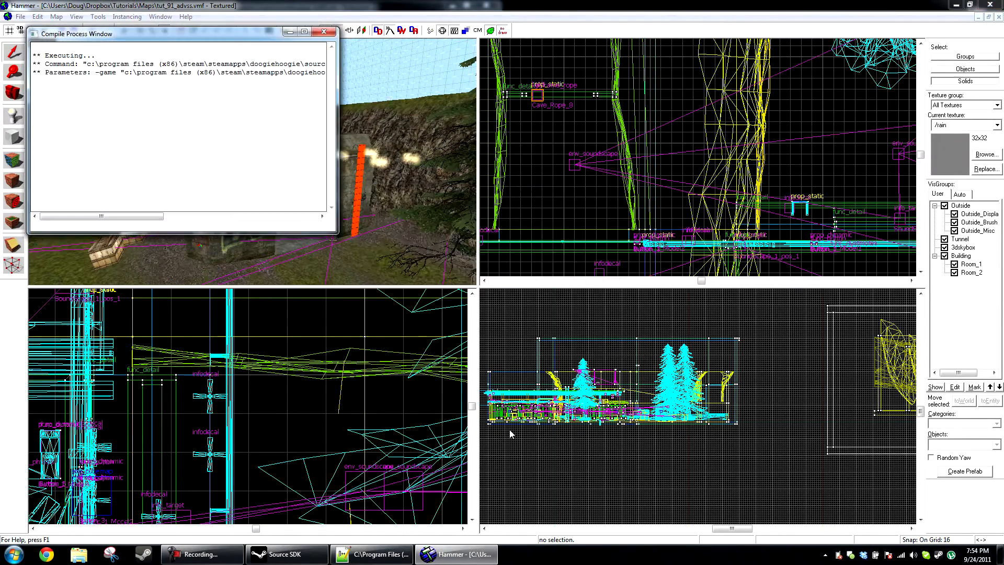
# Switch to tut_91_advss running in Counter-Strike: Source, dismiss the welcome message and join the Terrorist force.
pyautogui.click(225, 558)
pyautogui.click(978, 511)
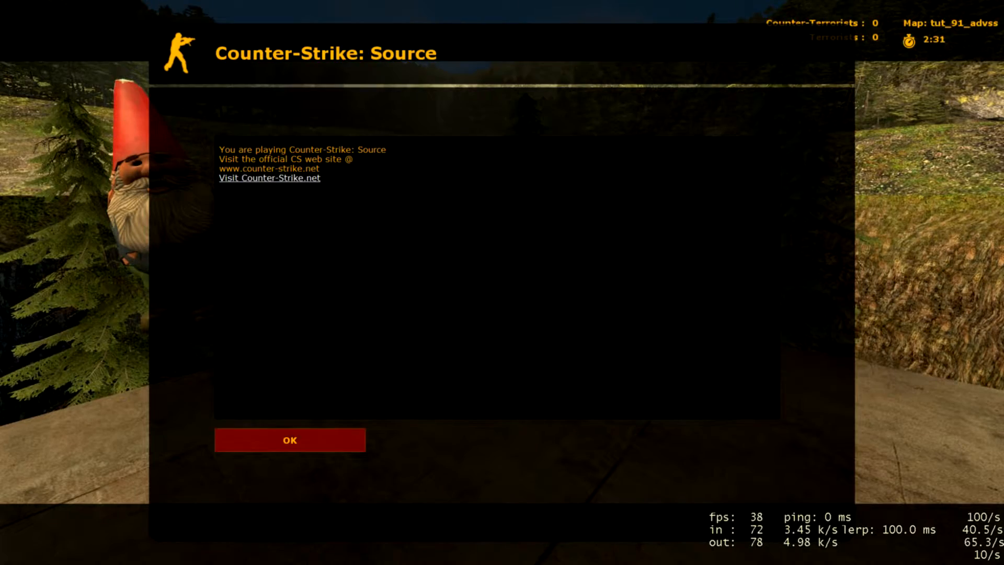
pyautogui.click(290, 439)
pyautogui.click(301, 148)
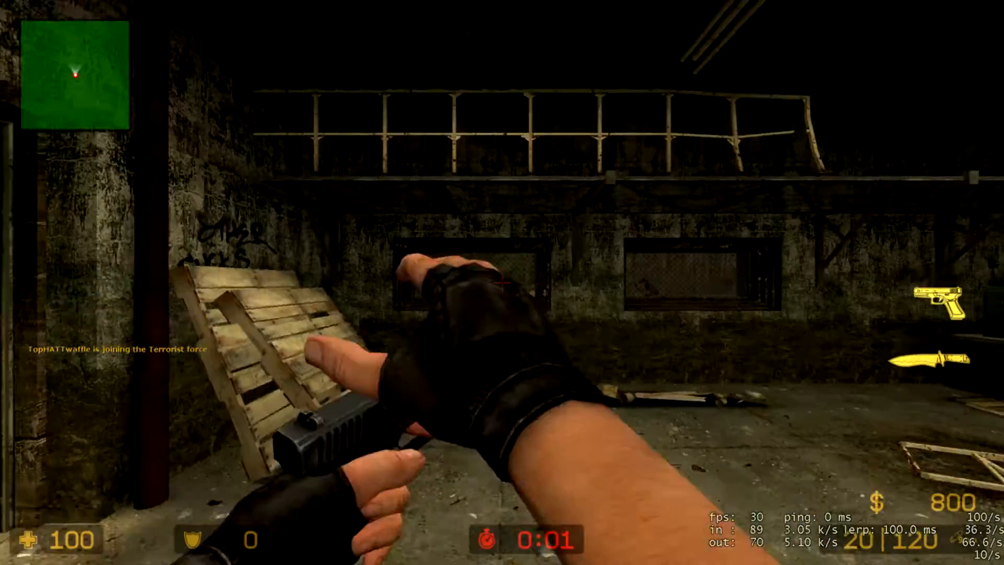
# Equip the knife and walk through the building's rooms to test the inside soundscape.
pyautogui.press('3')
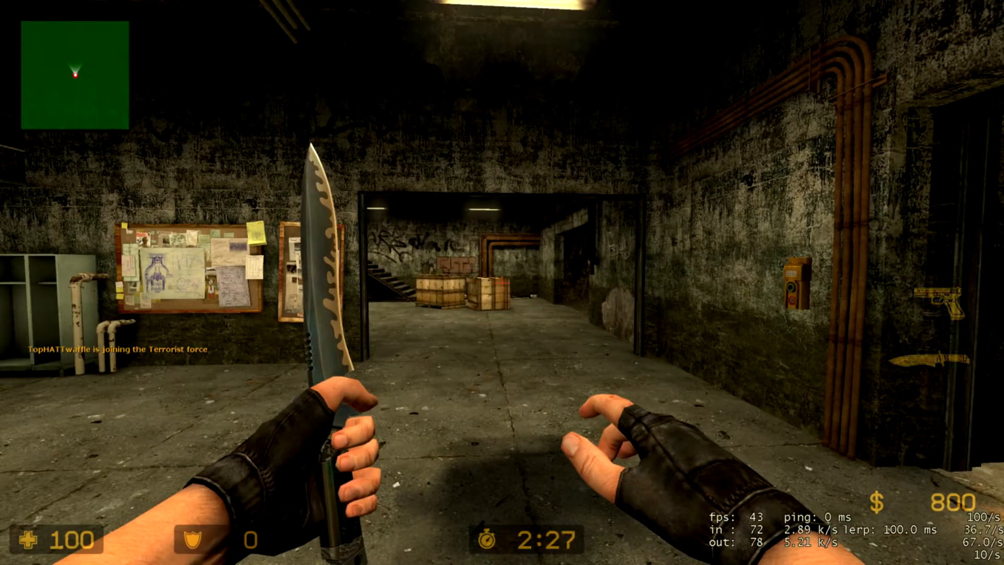
pyautogui.press('w')
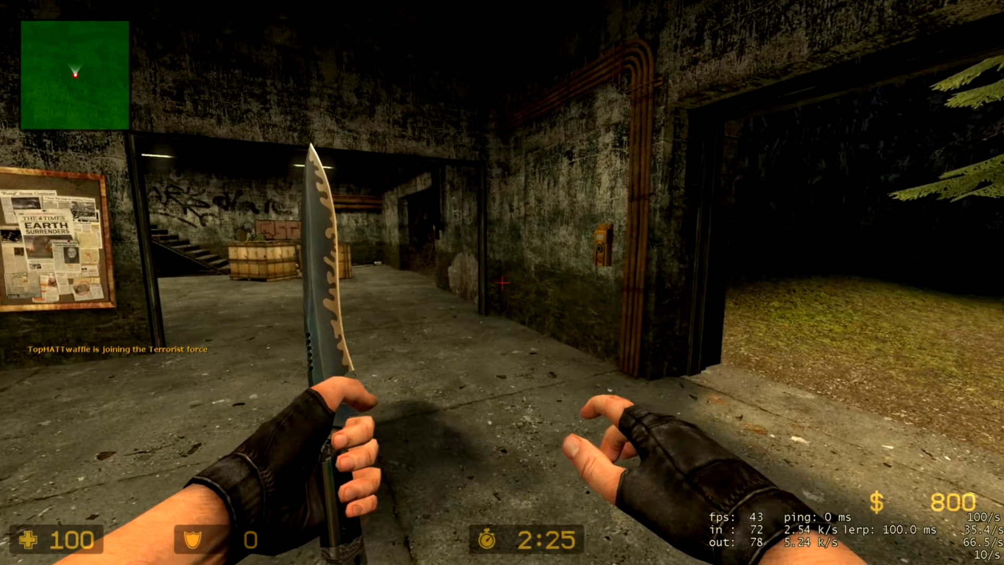
pyautogui.press('w')
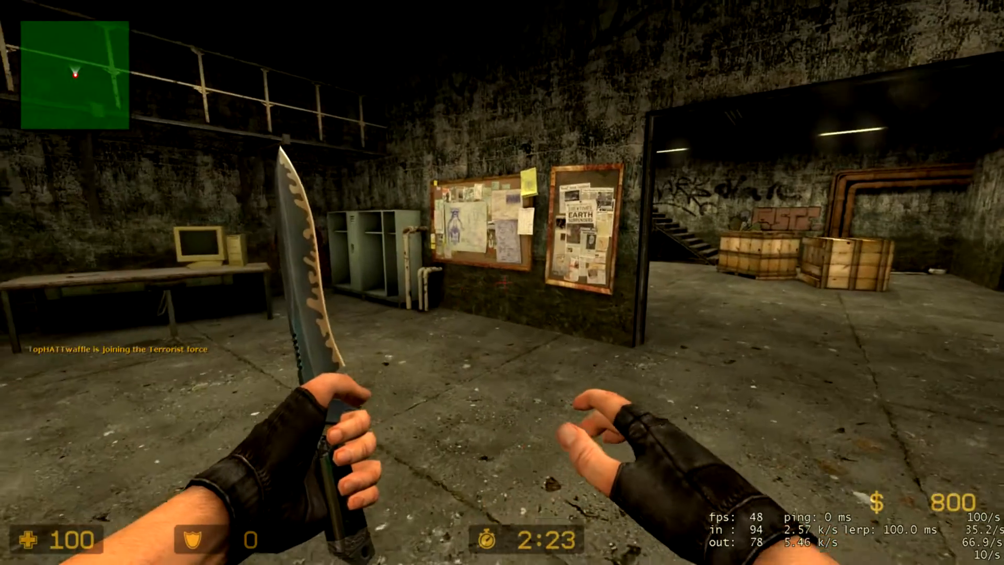
pyautogui.press('w')
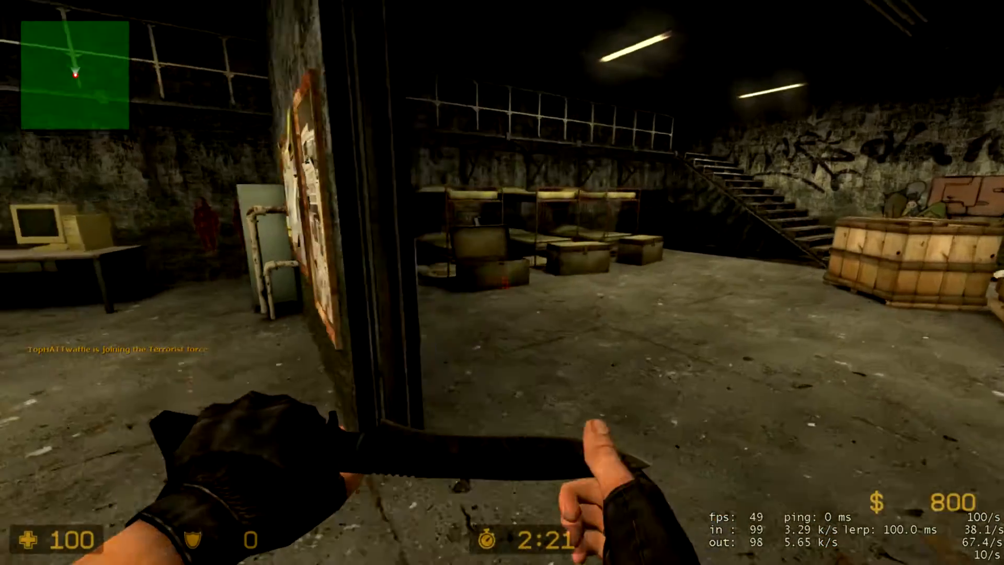
pyautogui.press('space')
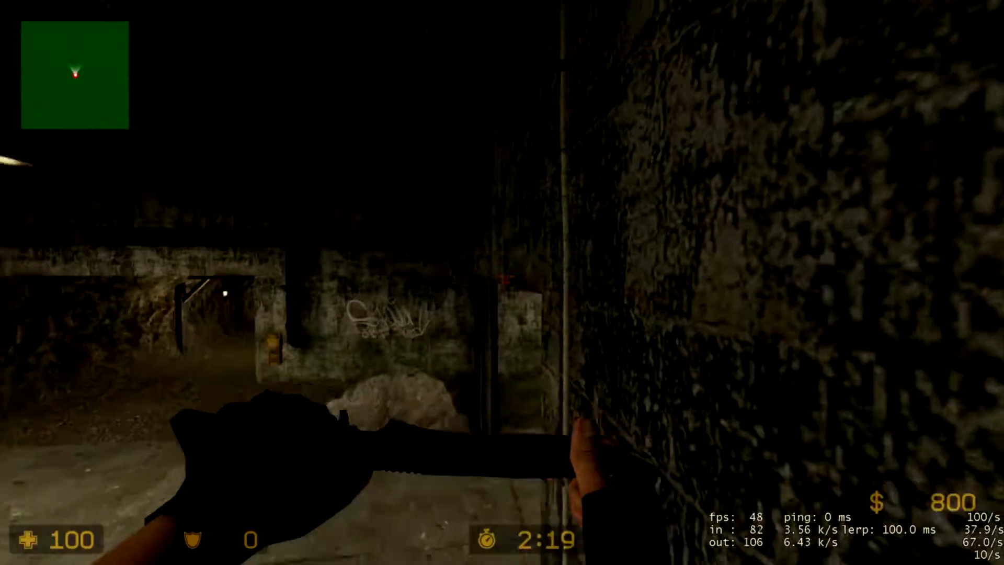
pyautogui.press('w')
pyautogui.press('w')
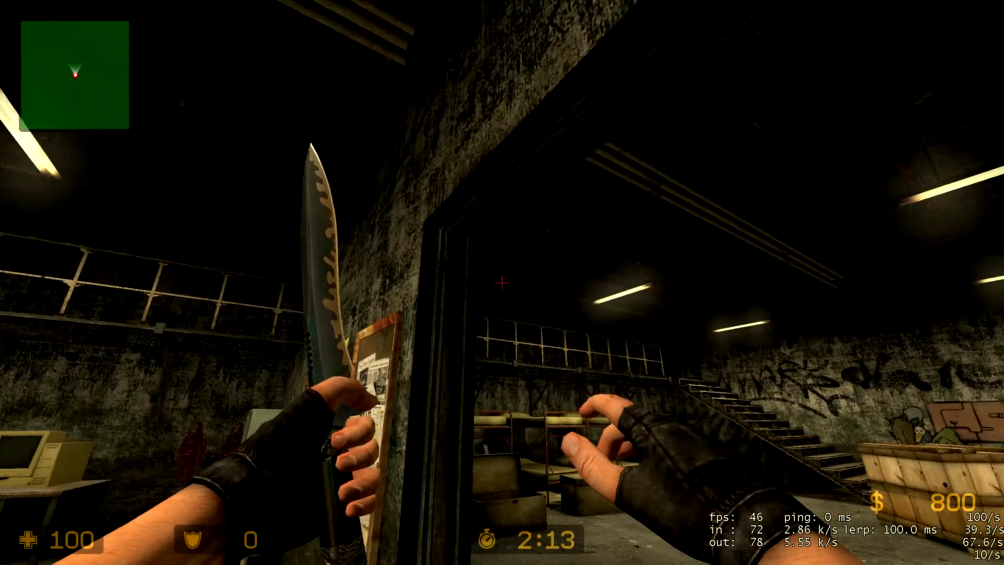
pyautogui.press('w')
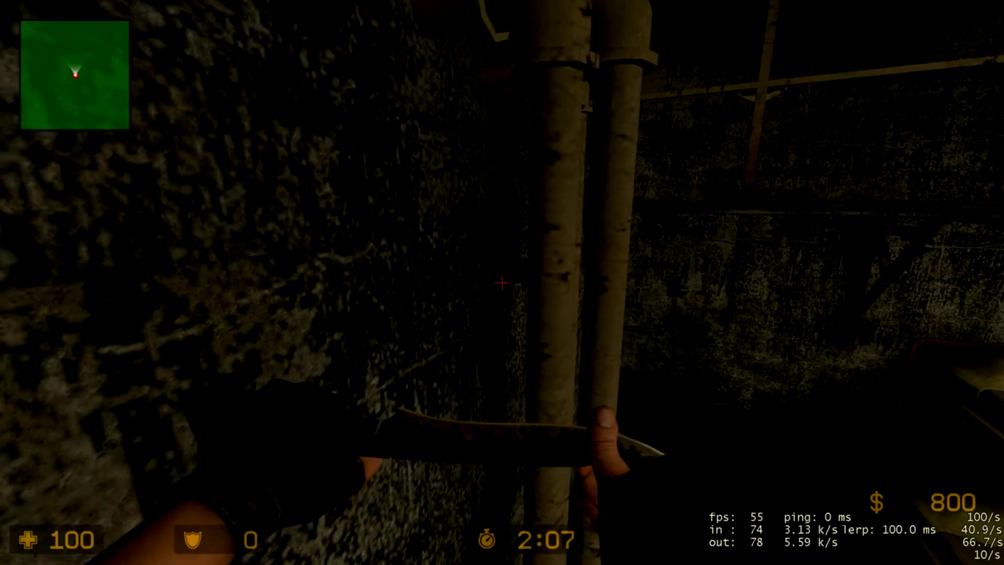
# Walk through the bunk-bed room and climb the metal stairs beside the graffiti wall to test the inside soundscape.
pyautogui.press('w')
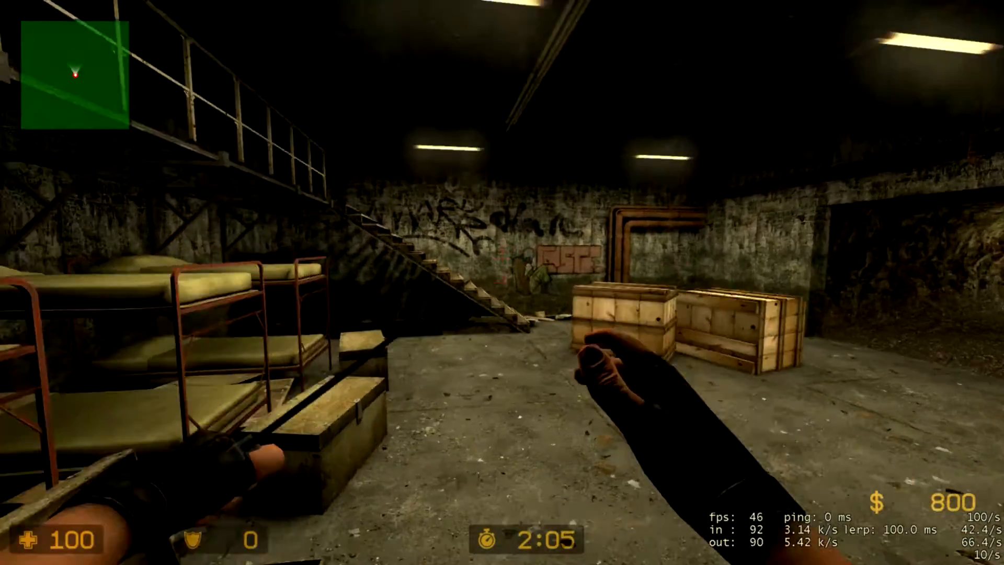
pyautogui.press('w')
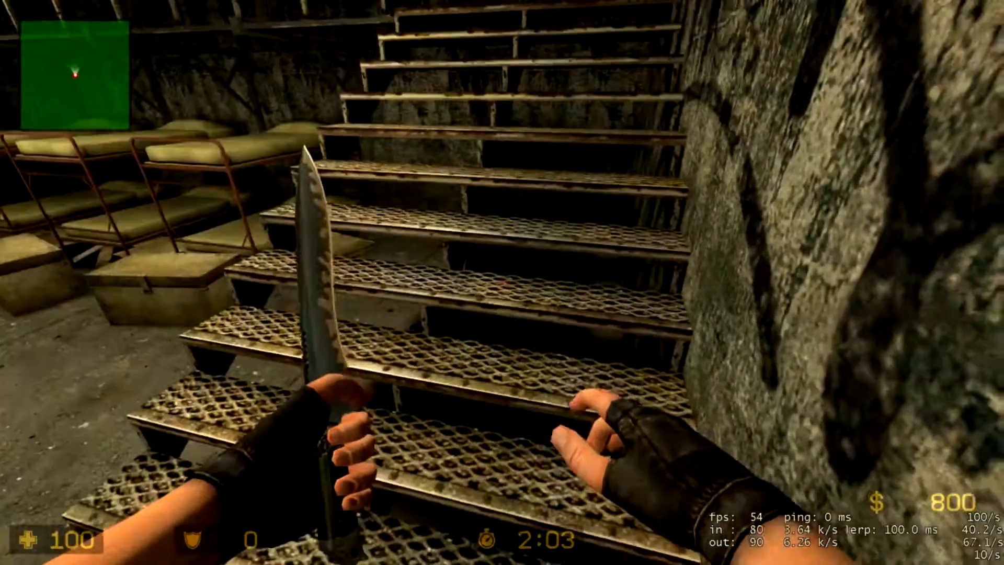
pyautogui.press('w')
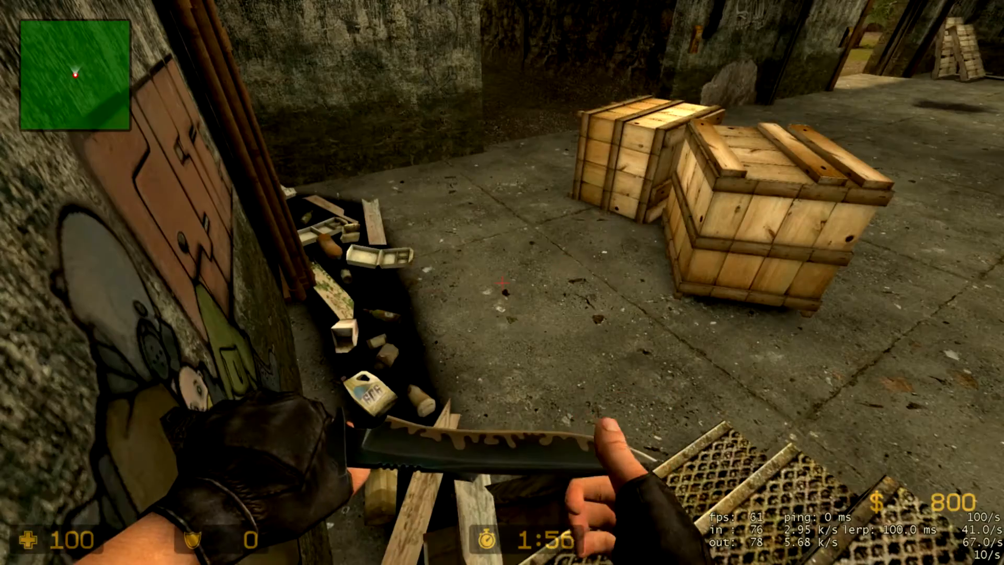
pyautogui.press('w')
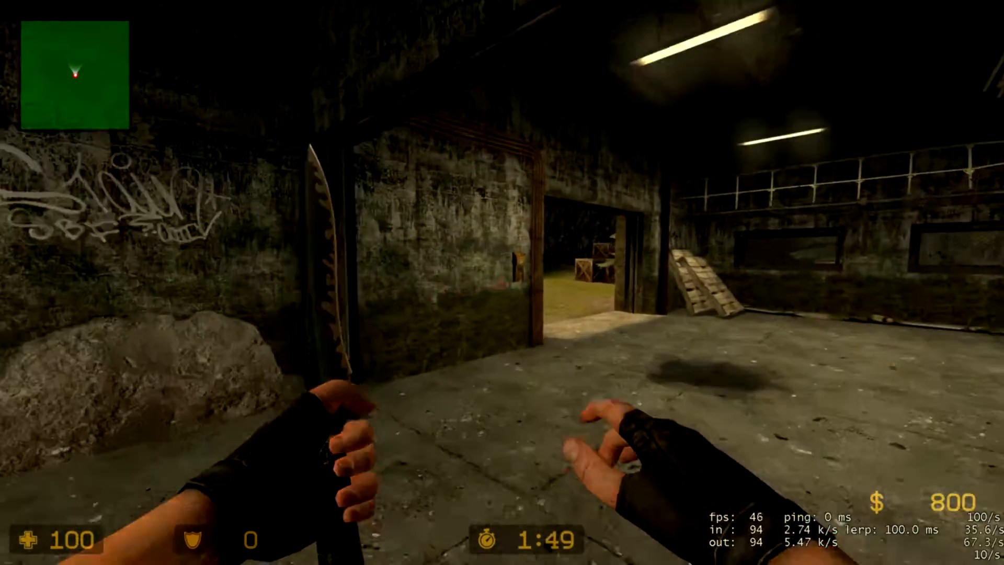
# Walk out through the large doorway to test the outside soundscape and return inside to the wooden crates to check the transition back.
pyautogui.press('w')
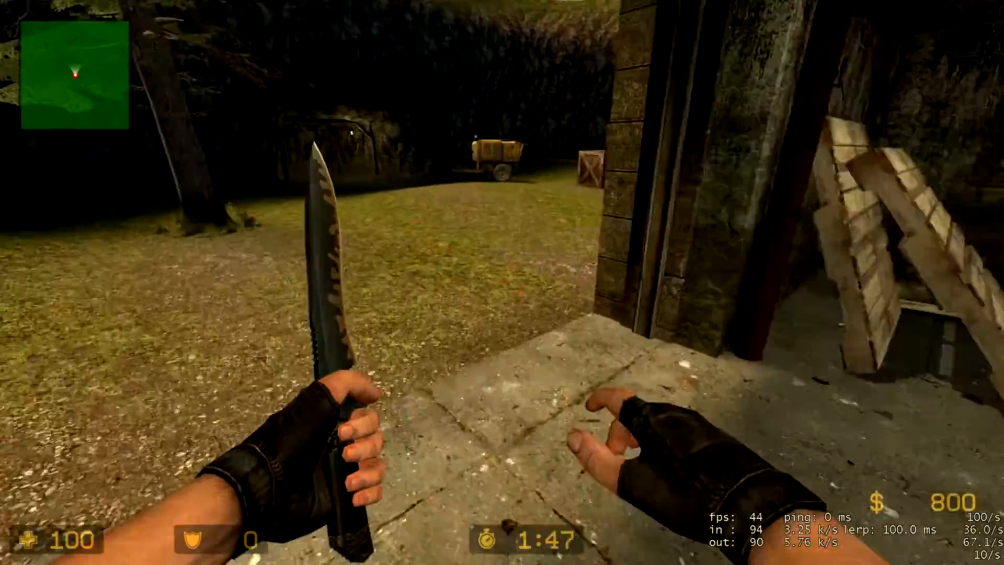
pyautogui.press('w')
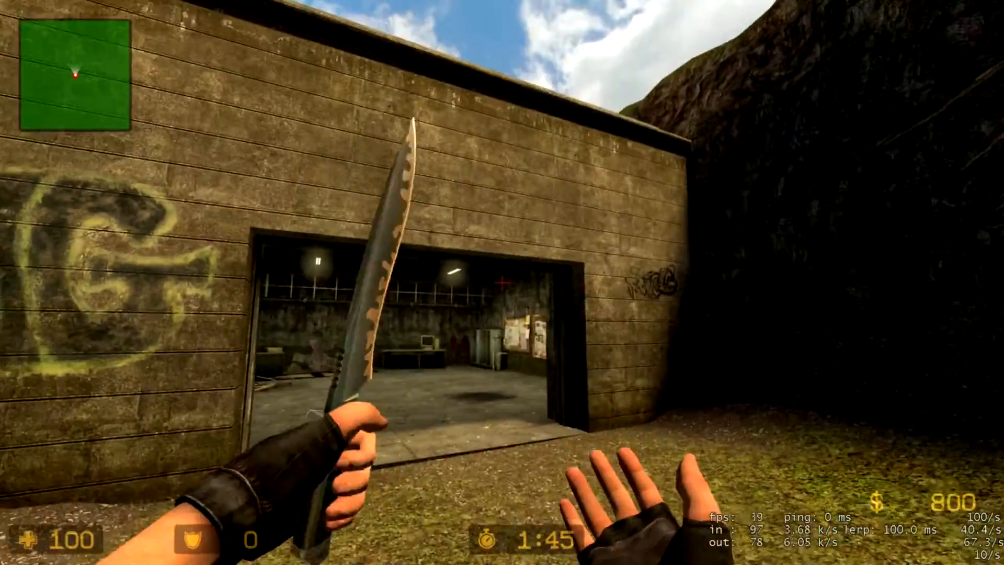
pyautogui.click(502, 282)
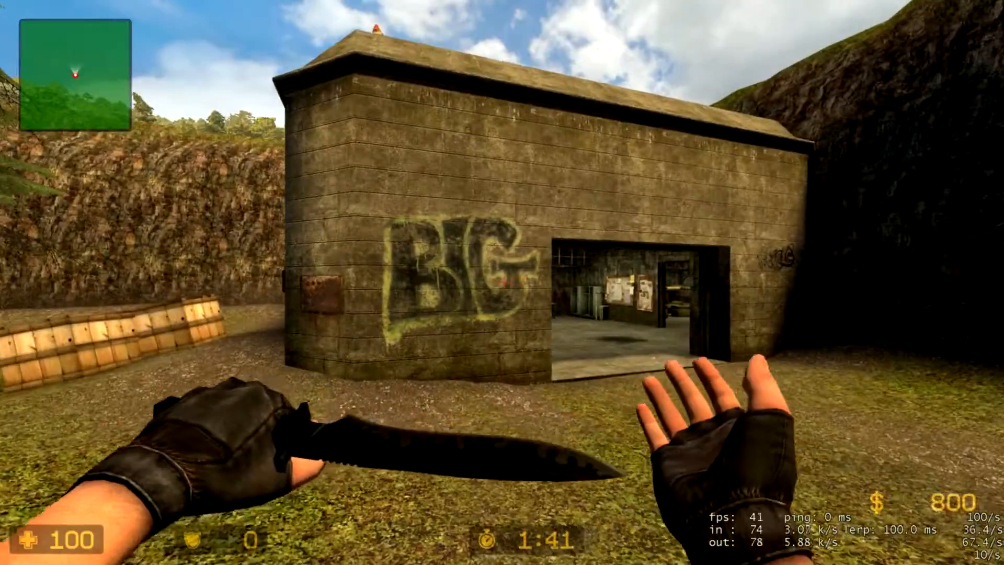
pyautogui.click(502, 282)
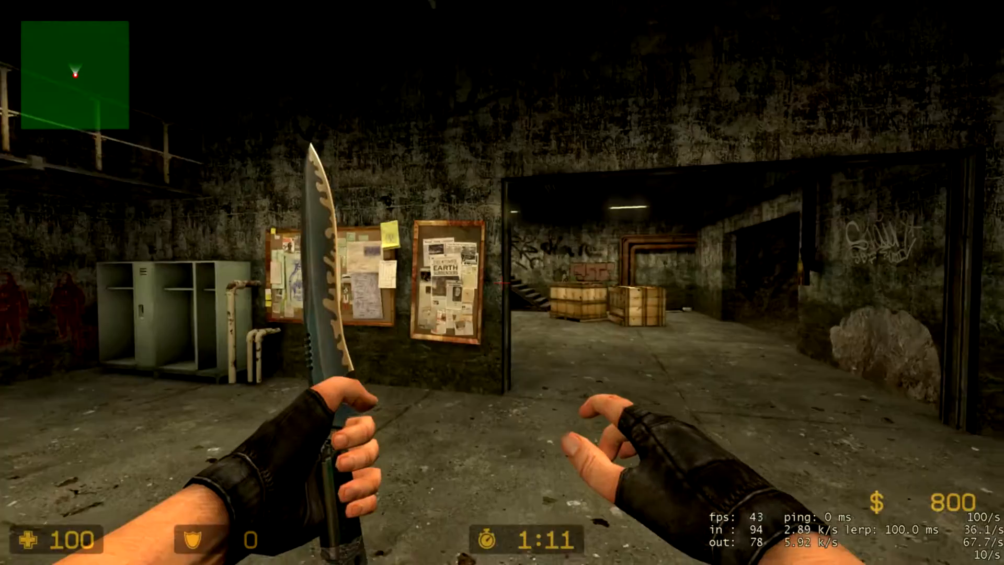
pyautogui.press('w')
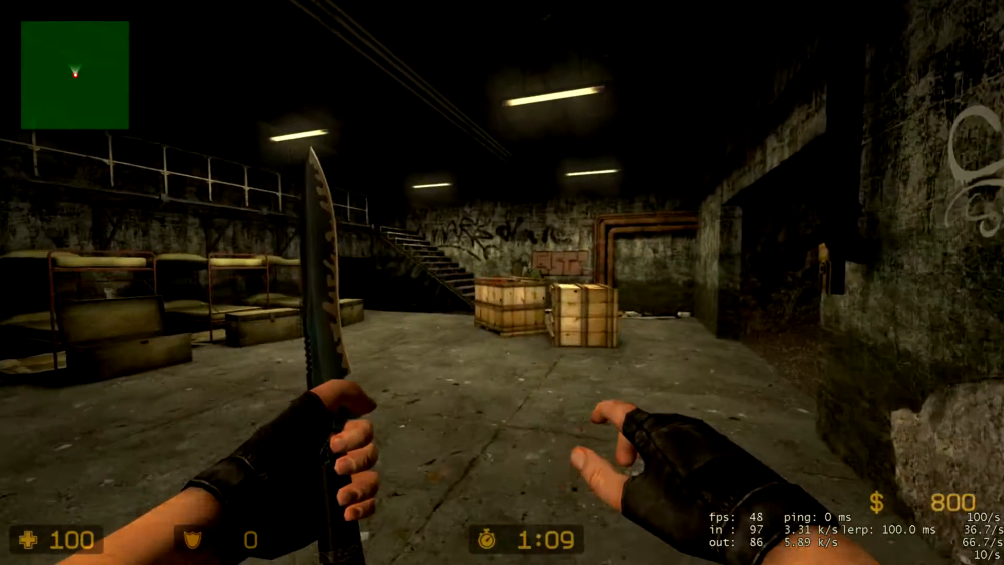
pyautogui.press('w')
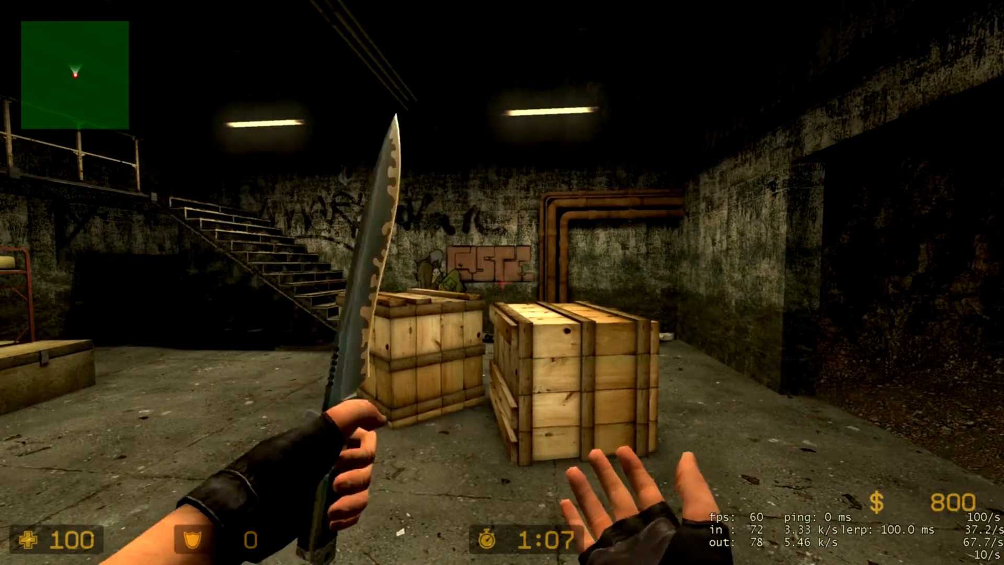